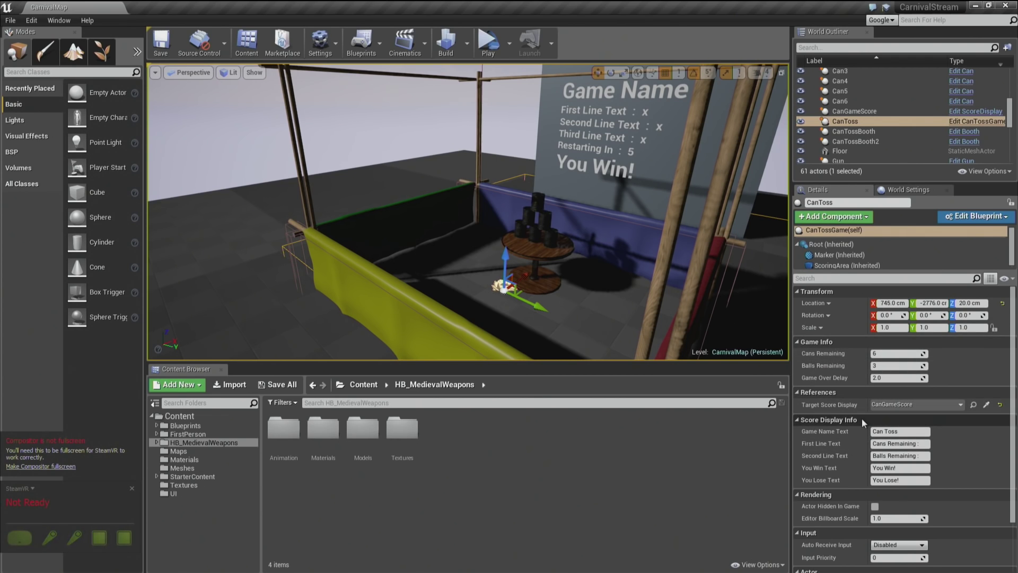
Locate the score board actor referenced by the CanToss game's Target Score Display and view it in the level.
{"action": "scroll", "coordinate": [862, 418], "scroll_direction": "down", "scroll_amount": 2}
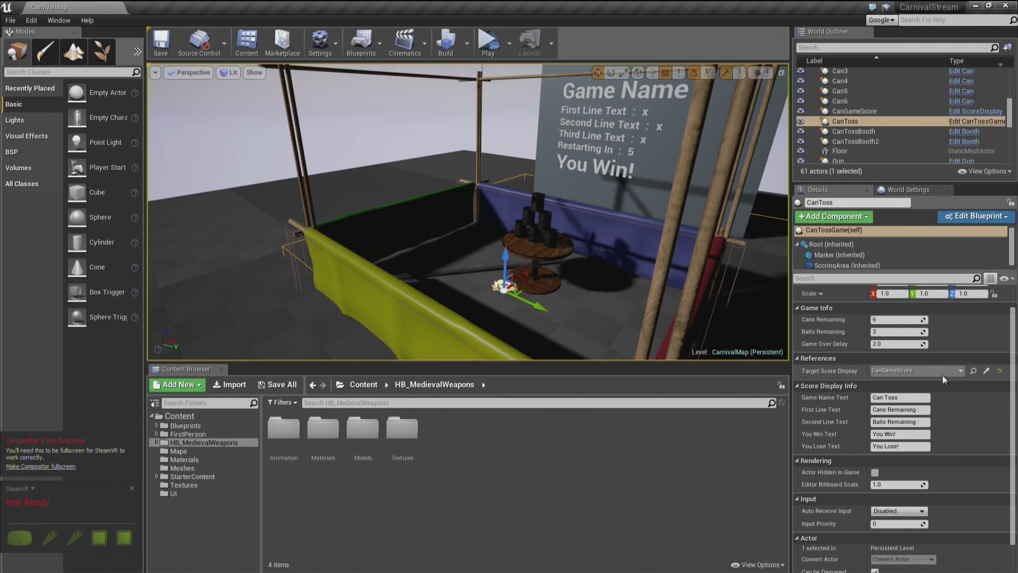
{"action": "left_click", "coordinate": [971, 371]}
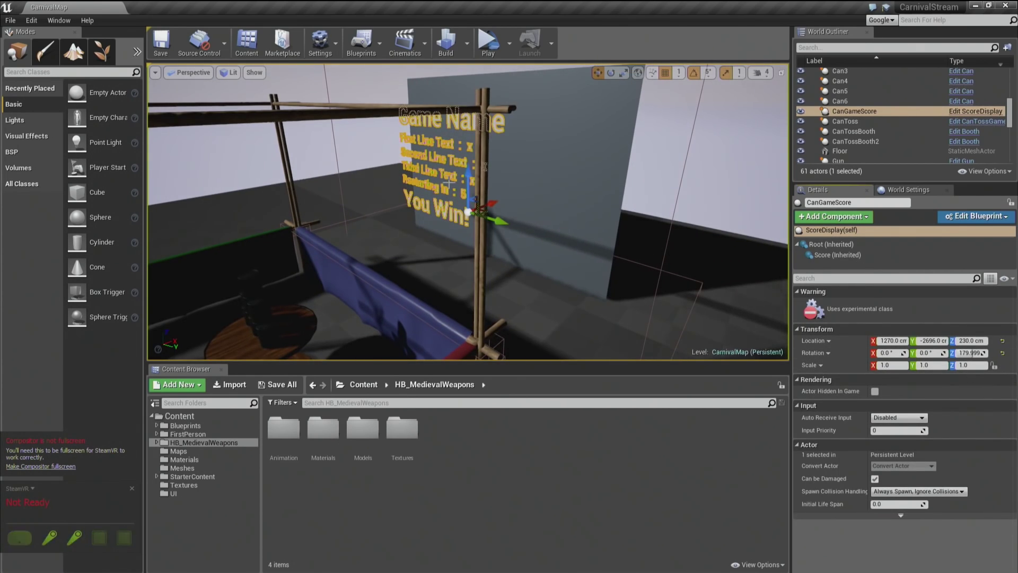
{"action": "right_click_drag", "start_coordinate": [526, 190], "coordinate": [539, 226]}
{"action": "key", "text": "f"}
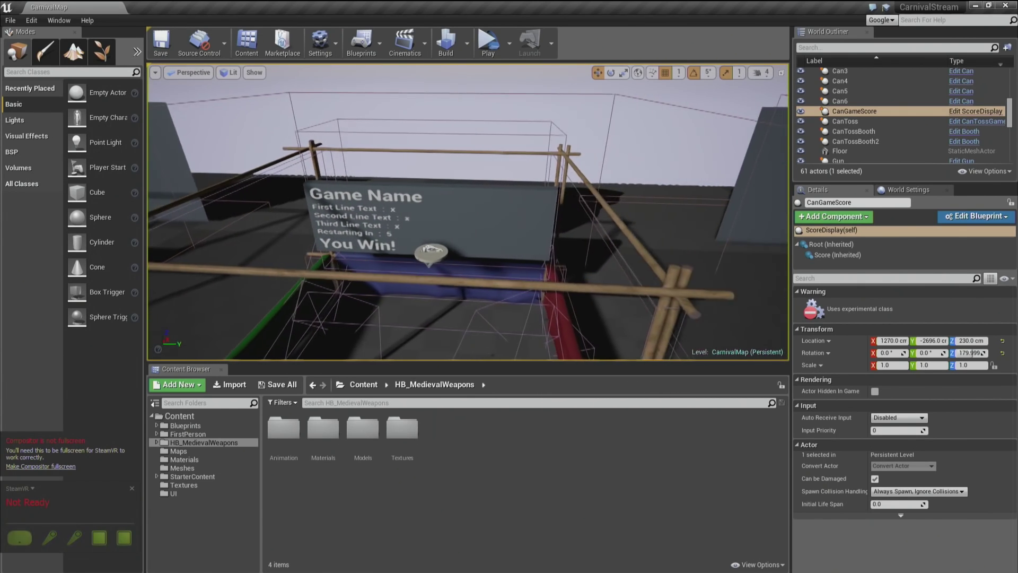
{"action": "right_click_drag", "start_coordinate": [478, 239], "coordinate": [485, 166]}
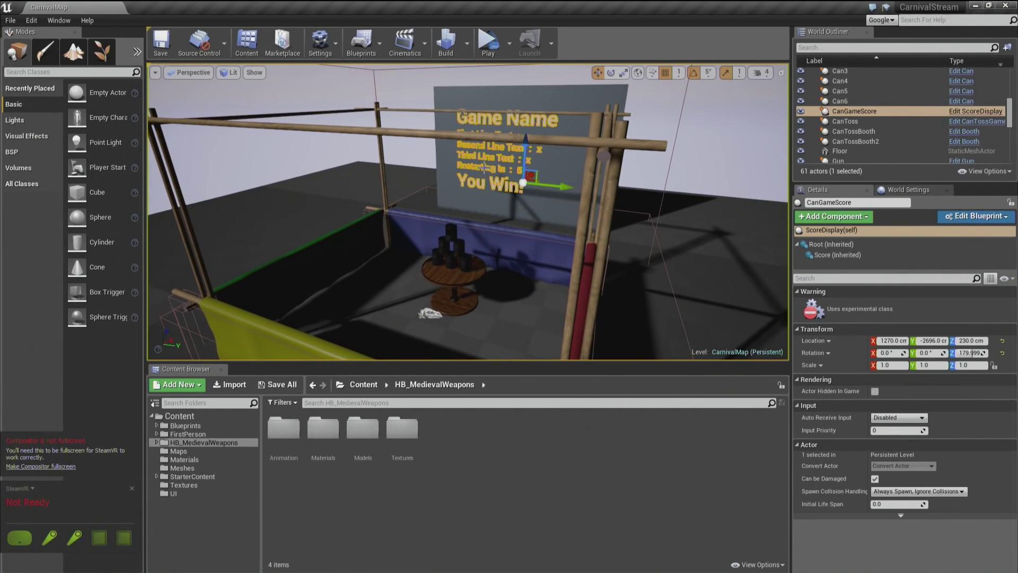
Inspect the CanToss game actor's properties and a throwing ball on the table in front of its booth.
{"action": "left_click", "coordinate": [431, 313]}
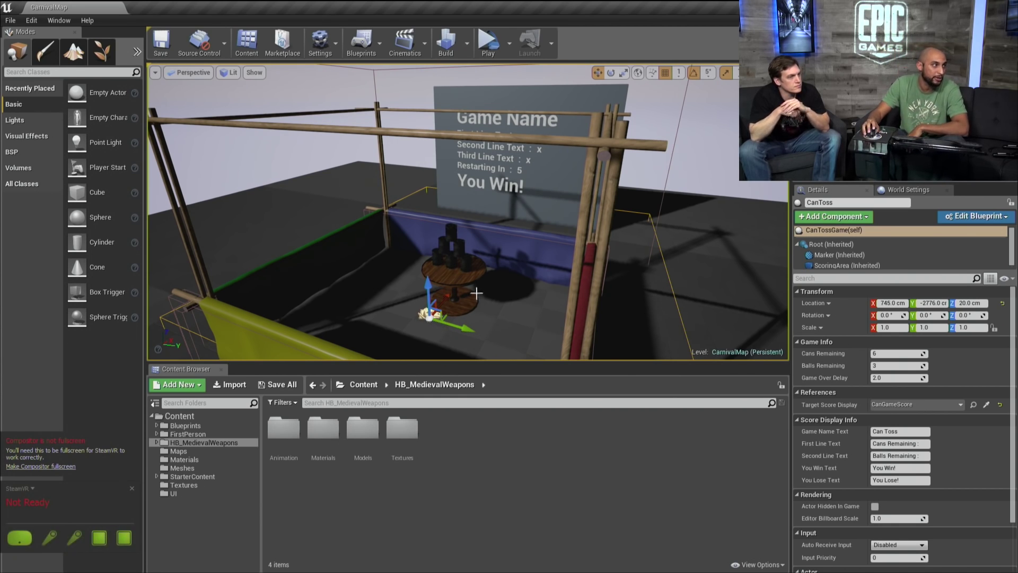
{"action": "right_click_drag", "start_coordinate": [477, 296], "coordinate": [475, 295]}
{"action": "left_click", "coordinate": [434, 352]}
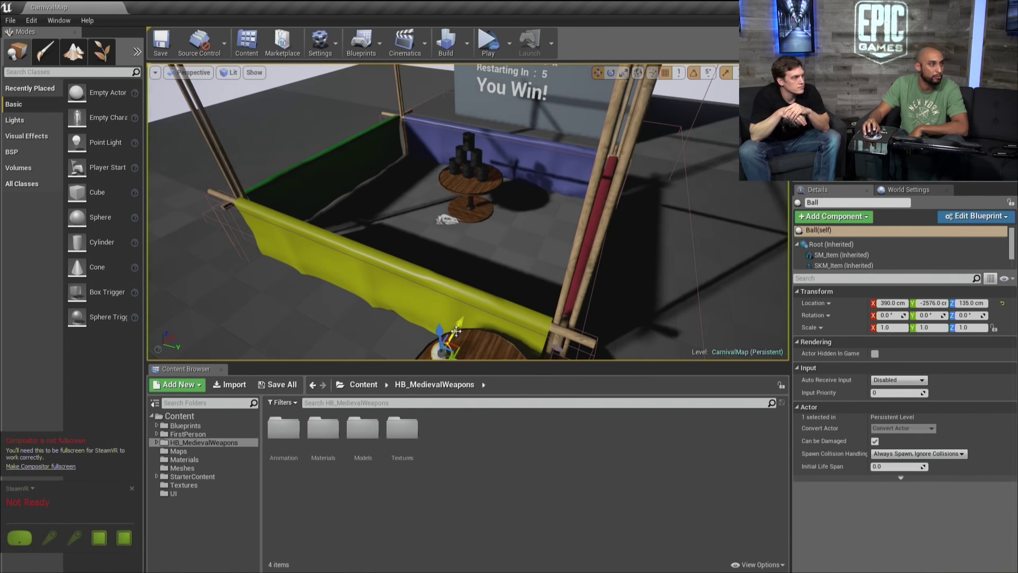
Select the CanGameScore display behind the can toss booth and frame it in the viewport.
{"action": "right_click_drag", "start_coordinate": [624, 259], "coordinate": [493, 215]}
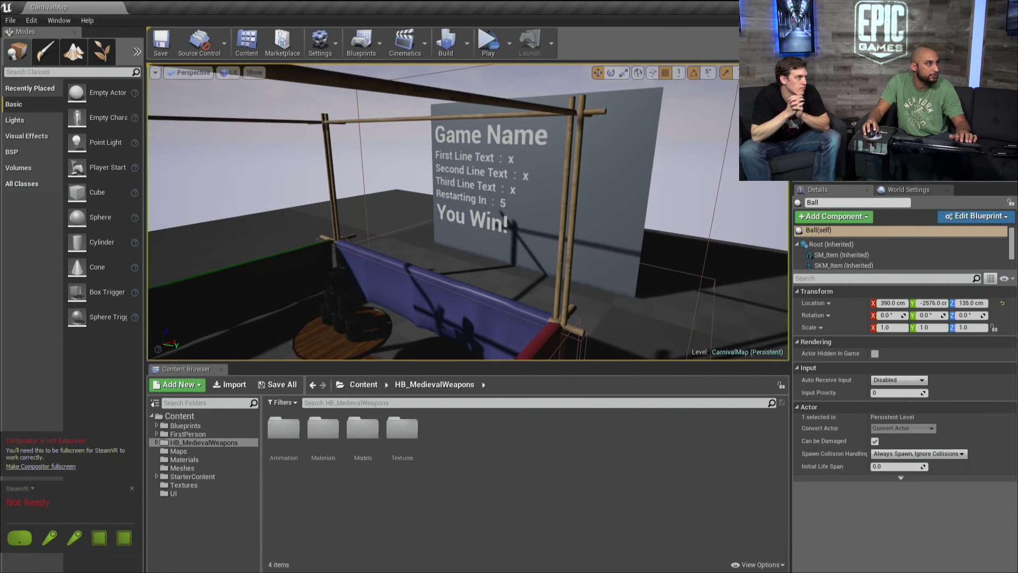
{"action": "left_click", "coordinate": [455, 196]}
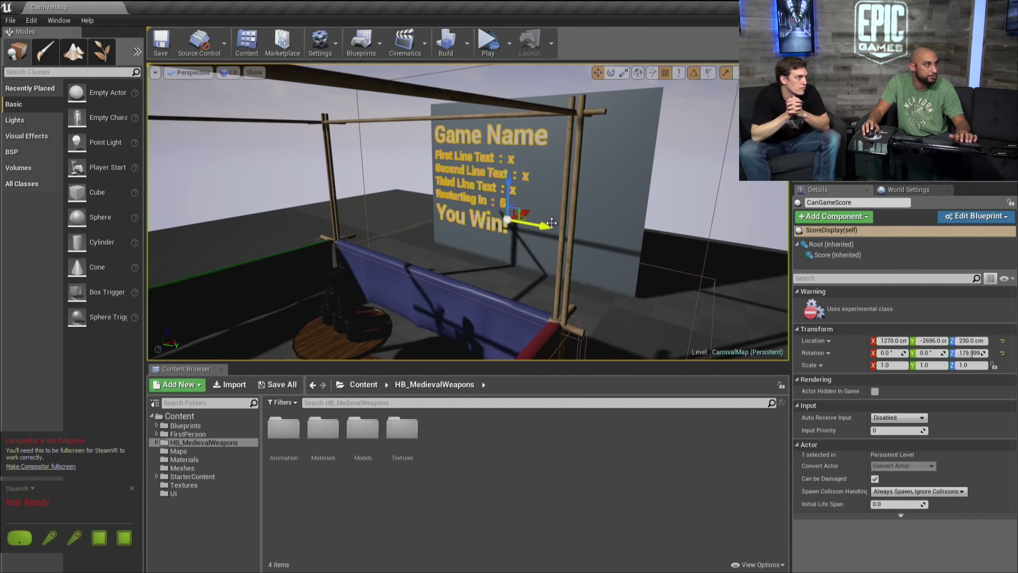
{"action": "key", "text": "f"}
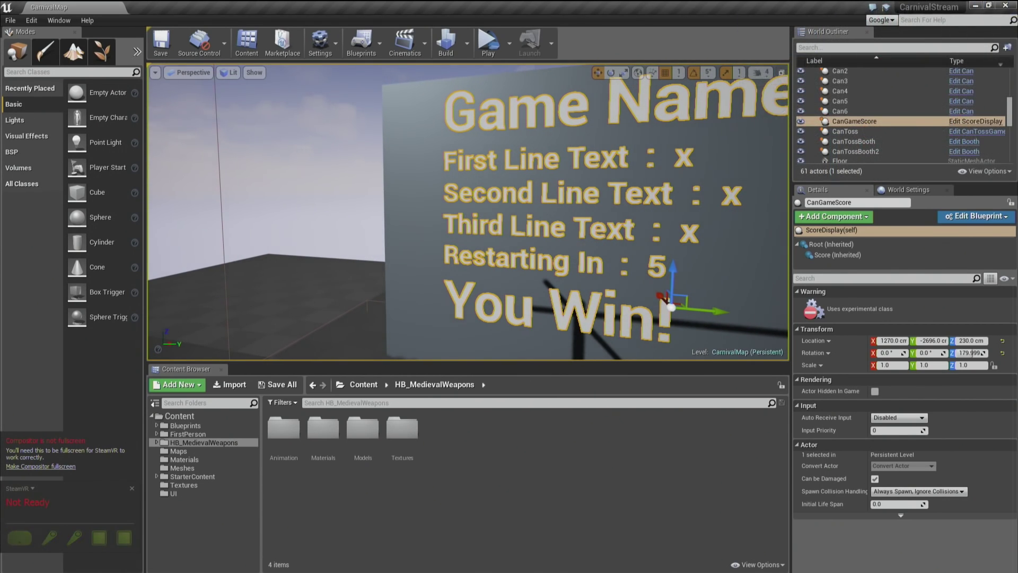
{"action": "scroll", "coordinate": [467, 212], "scroll_direction": "down", "scroll_amount": 4}
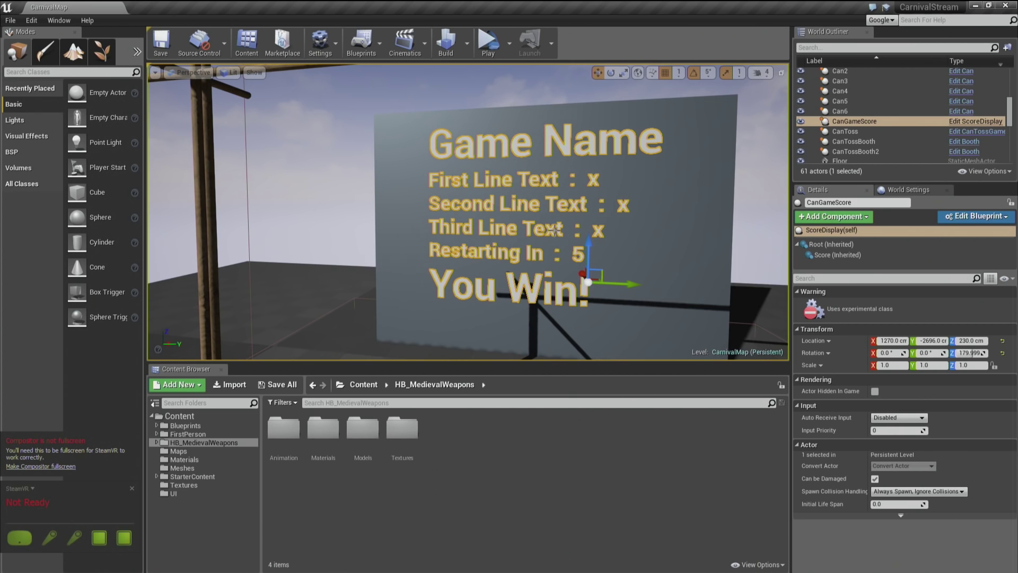
Select the Shootout game actor in the basketball booth and inspect its score reference and game settings.
{"action": "left_click_drag", "start_coordinate": [514, 246], "coordinate": [626, 302]}
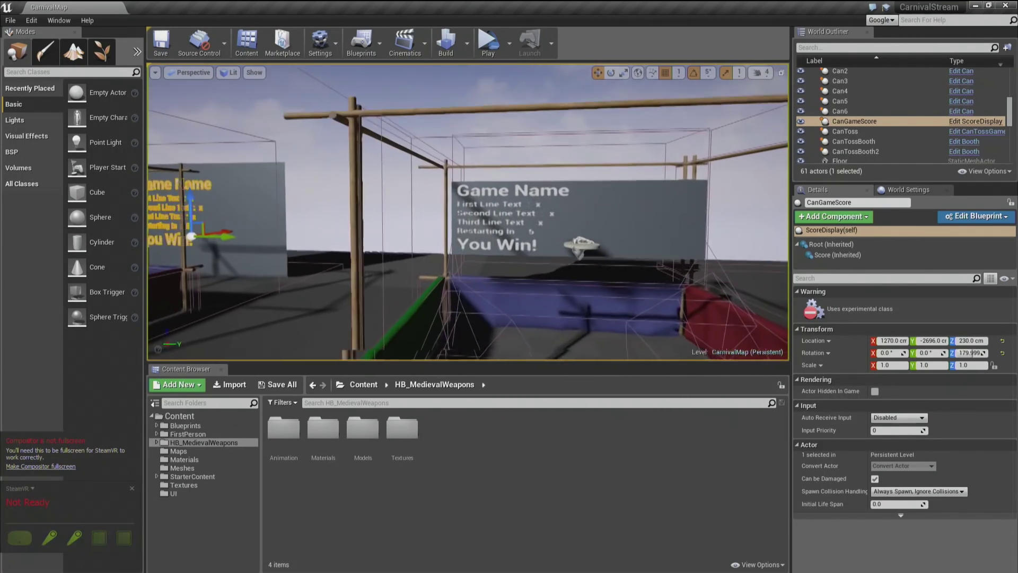
{"action": "left_click_drag", "start_coordinate": [579, 275], "coordinate": [580, 265]}
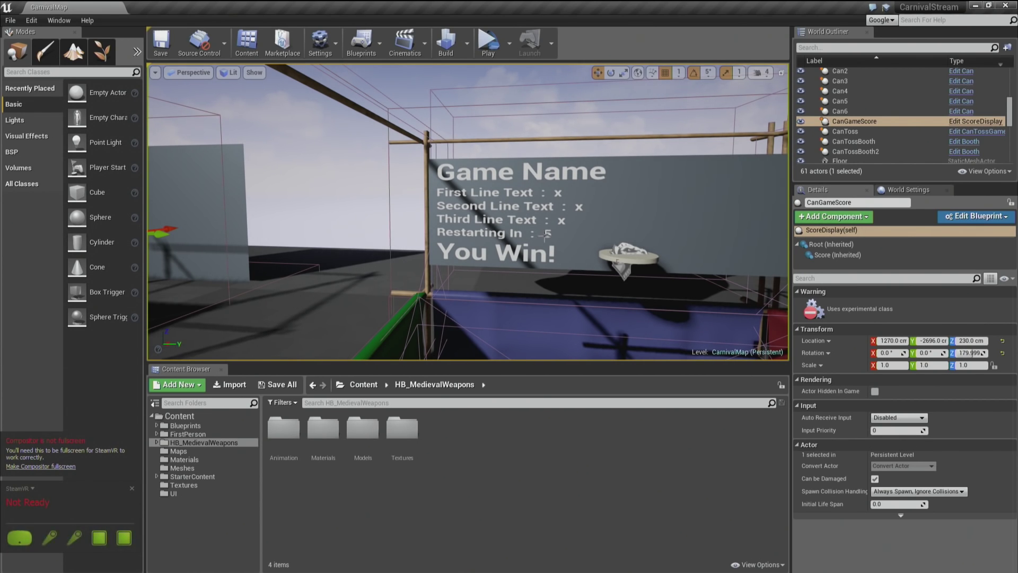
{"action": "mouse_move", "coordinate": [550, 239]}
{"action": "right_mouse_down"}
{"action": "mouse_move", "coordinate": [562, 271]}
{"action": "mouse_move", "coordinate": [541, 263]}
{"action": "mouse_move", "coordinate": [550, 234]}
{"action": "mouse_move", "coordinate": [561, 241]}
{"action": "right_mouse_up"}
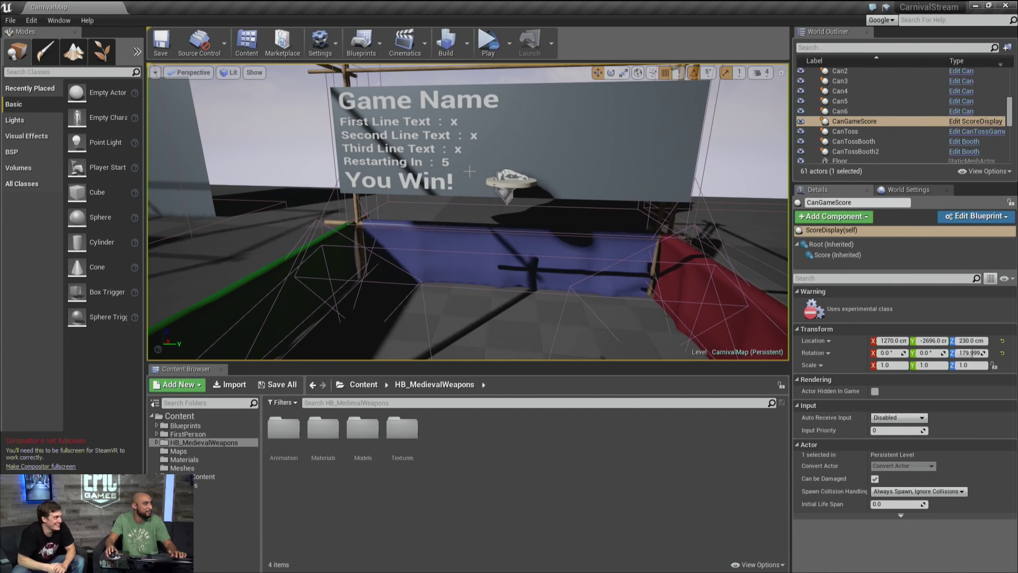
{"action": "right_click_drag", "start_coordinate": [518, 214], "coordinate": [519, 214]}
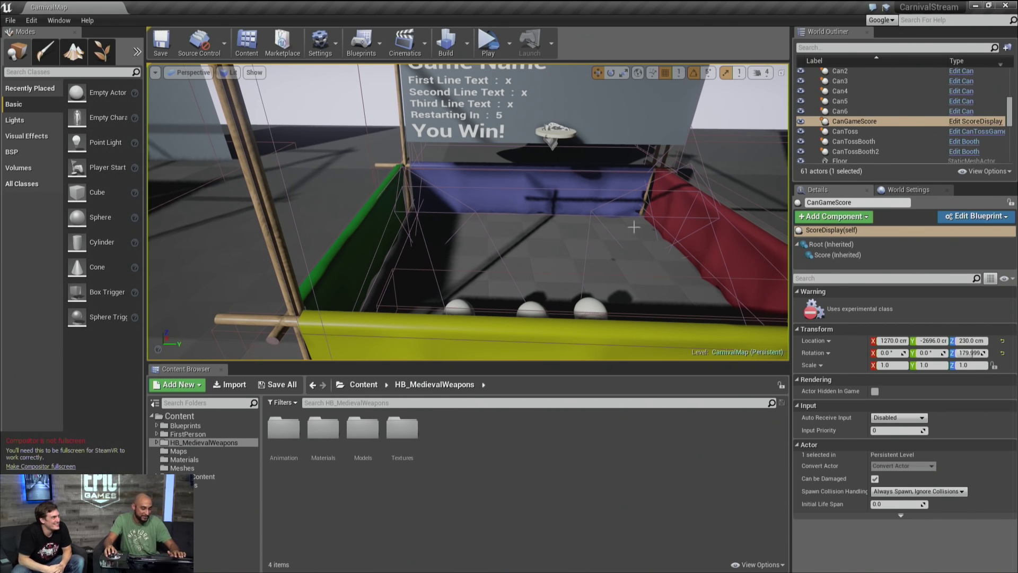
{"action": "right_click_drag", "start_coordinate": [638, 227], "coordinate": [647, 203]}
{"action": "left_click", "coordinate": [540, 159]}
{"action": "key", "text": "f"}
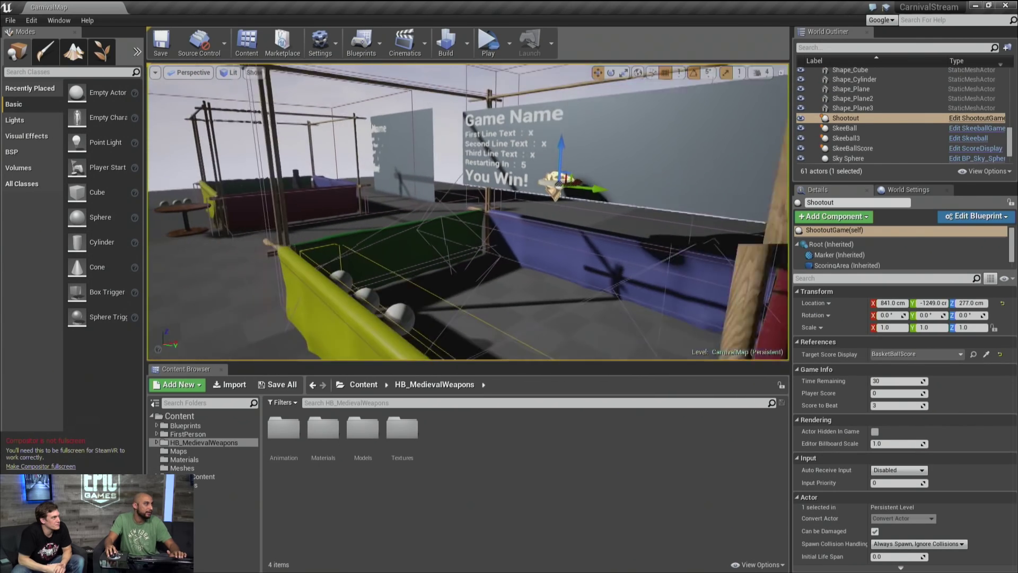
Examine the balls and the Shootout game's volume outline along the yellow front of the basketball booth.
{"action": "right_click_drag", "start_coordinate": [646, 203], "coordinate": [652, 201]}
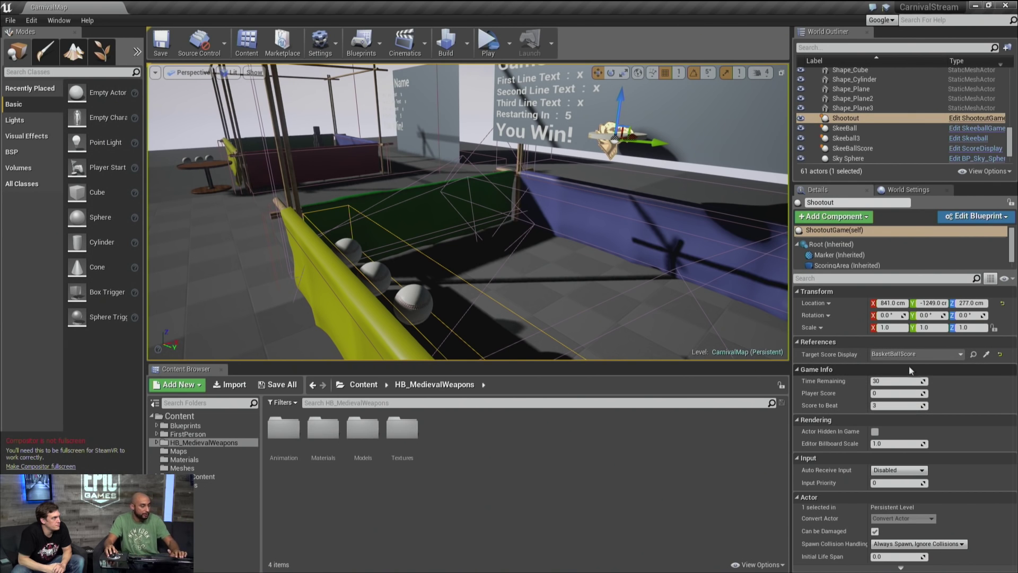
{"action": "right_click_drag", "start_coordinate": [680, 261], "coordinate": [620, 145]}
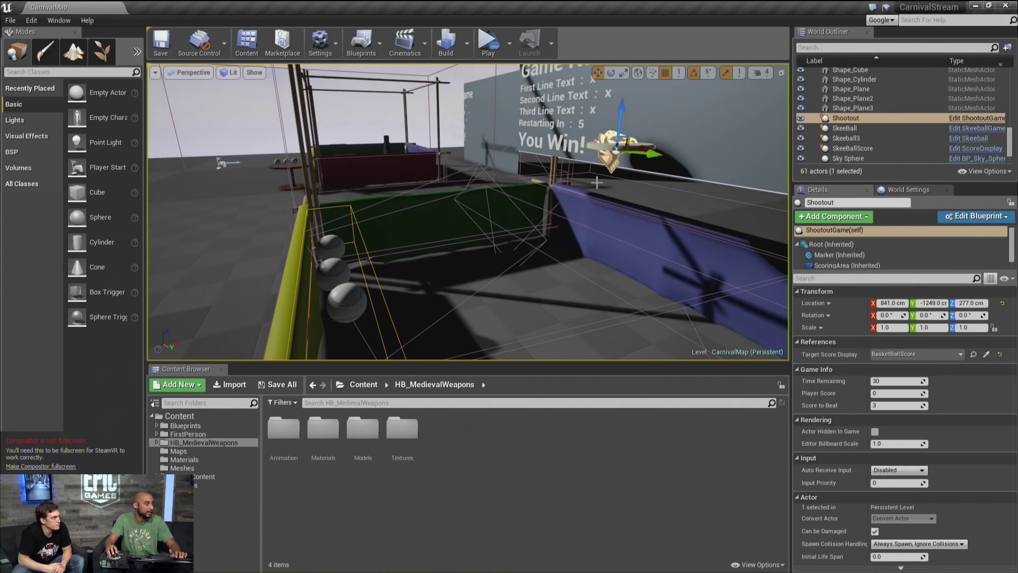
{"action": "right_click_drag", "start_coordinate": [672, 282], "coordinate": [477, 268]}
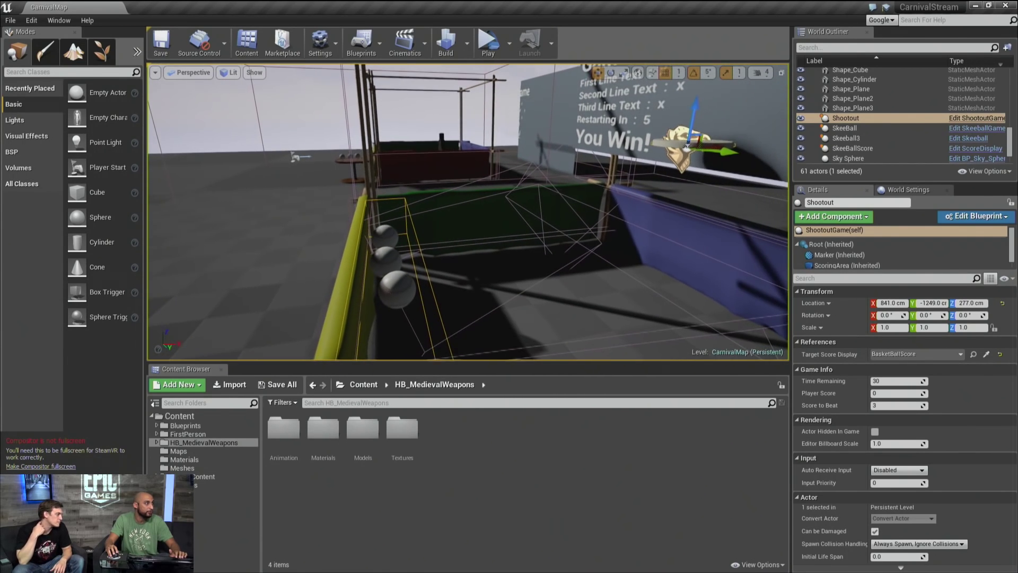
{"action": "mouse_move", "coordinate": [371, 245]}
{"action": "right_mouse_down"}
{"action": "mouse_move", "coordinate": [345, 243]}
{"action": "mouse_move", "coordinate": [361, 241]}
{"action": "right_mouse_up"}
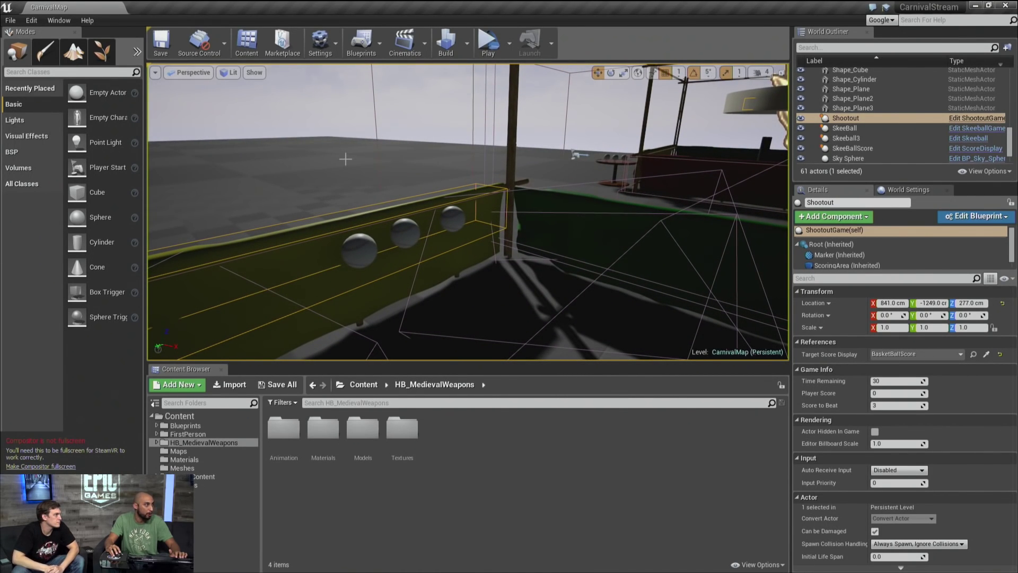
{"action": "right_click_drag", "start_coordinate": [357, 168], "coordinate": [467, 150]}
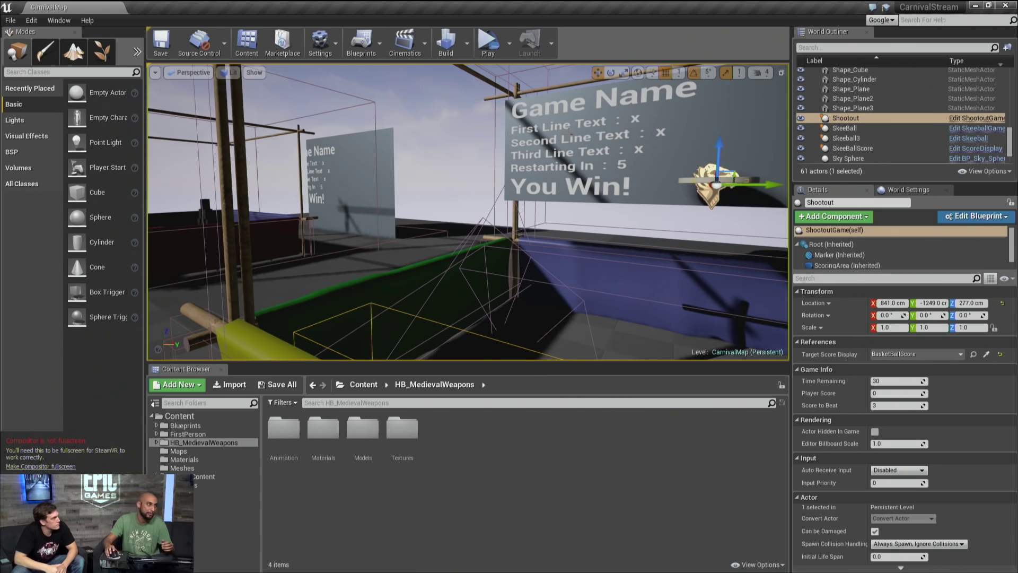
Toggle the Open Tent? option of the BasketBallBooth actor on and off twice to demonstrate it.
{"action": "right_click_drag", "start_coordinate": [467, 150], "coordinate": [523, 151]}
{"action": "left_click", "coordinate": [623, 255]}
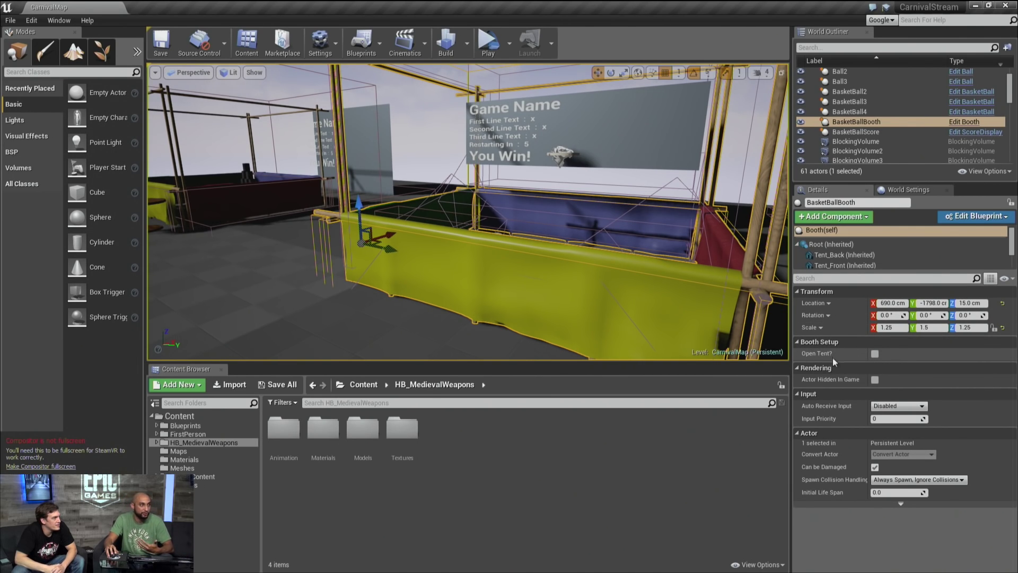
{"action": "left_click", "coordinate": [876, 354]}
{"action": "left_click", "coordinate": [876, 355]}
{"action": "left_click", "coordinate": [876, 355]}
{"action": "left_click", "coordinate": [876, 354]}
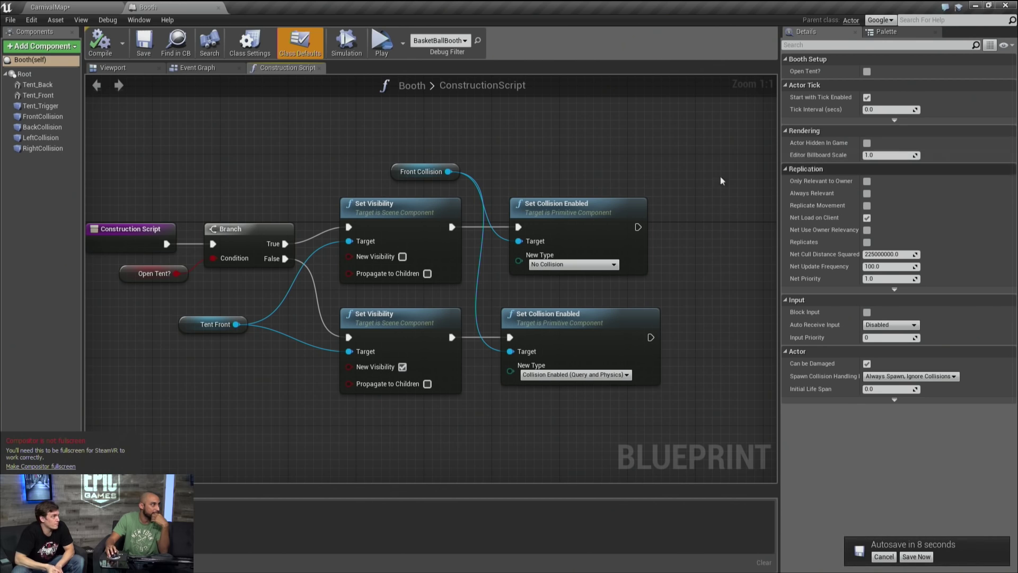
Inspect the Open Tent? variable in the Booth construction script, then close the blueprint.
{"action": "right_click_drag", "start_coordinate": [318, 214], "coordinate": [399, 207]}
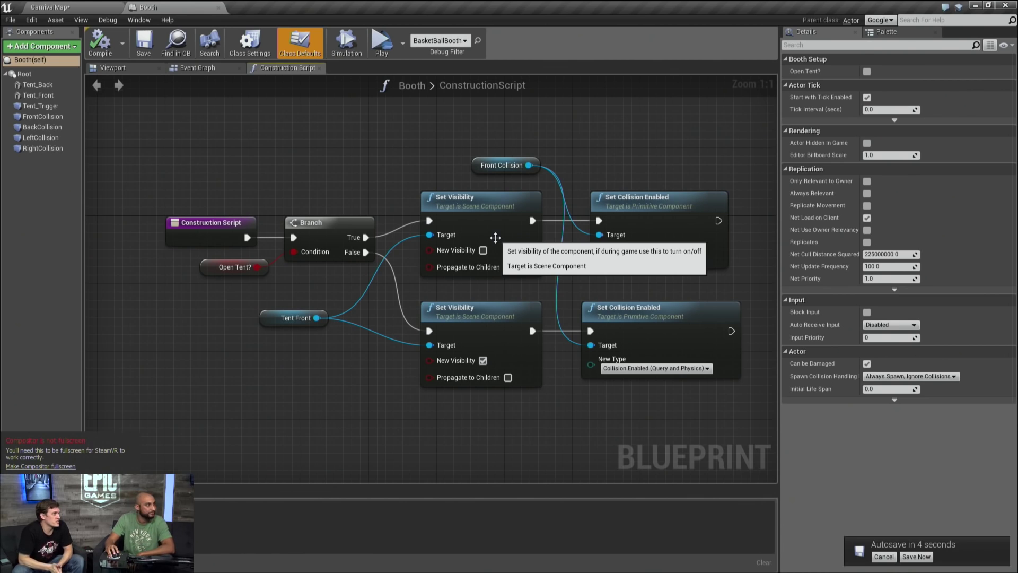
{"action": "left_click", "coordinate": [241, 268]}
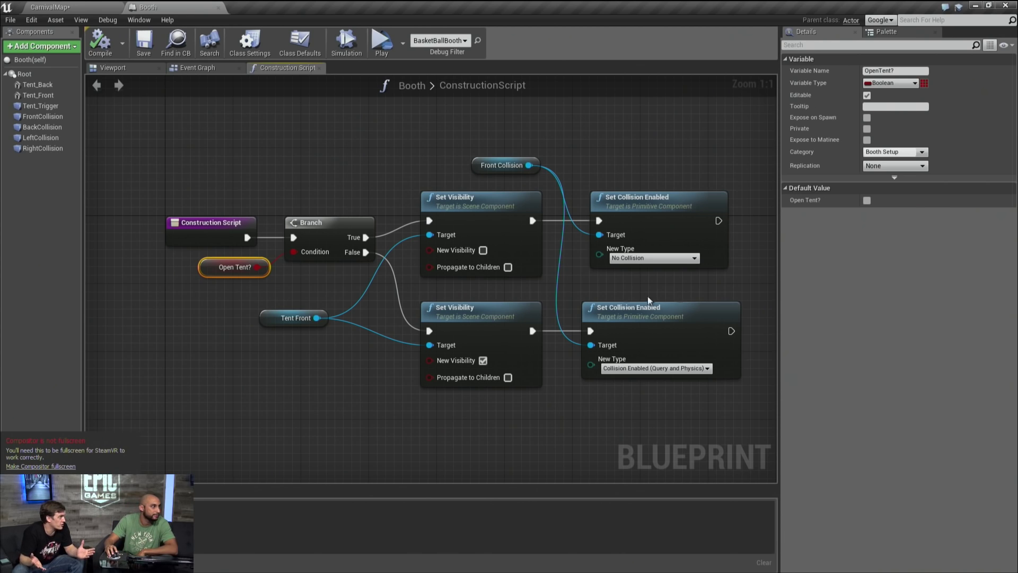
{"action": "left_click", "coordinate": [217, 9]}
{"action": "right_click_drag", "start_coordinate": [581, 235], "coordinate": [581, 235]}
{"action": "right_click_drag", "start_coordinate": [485, 214], "coordinate": [485, 214]}
{"action": "key", "text": "f"}
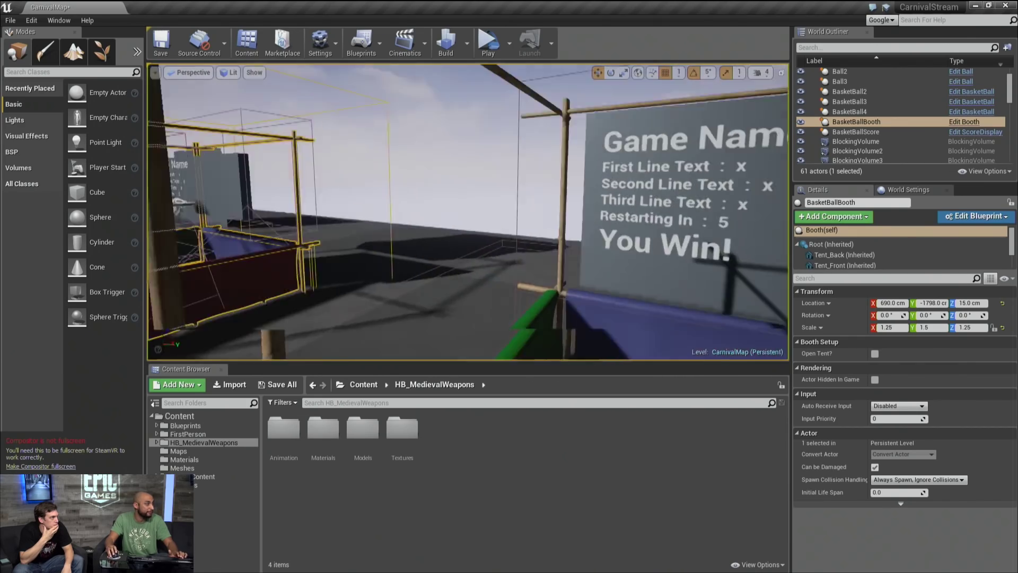
{"action": "right_click_drag", "start_coordinate": [472, 205], "coordinate": [472, 206]}
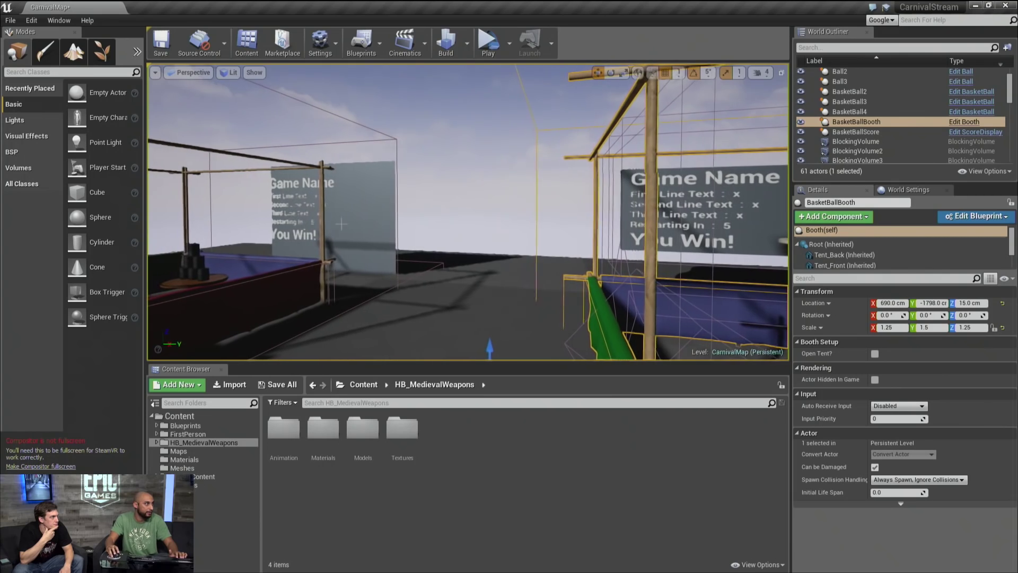
{"action": "right_click_drag", "start_coordinate": [342, 225], "coordinate": [277, 246]}
Duplicate the CanTossGame blueprint in the GameTypes folder under Blueprints.
{"action": "left_click", "coordinate": [185, 426]}
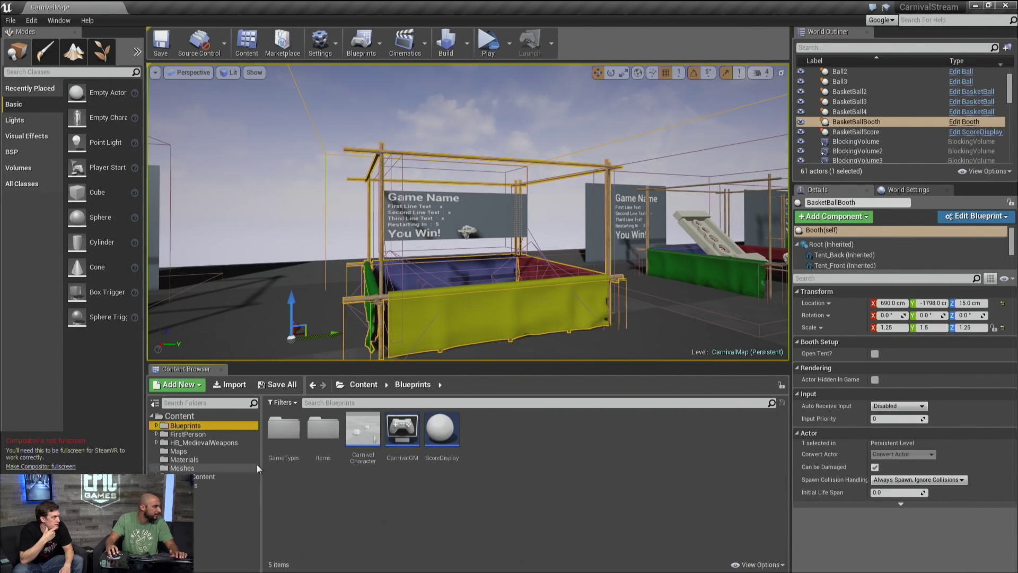
{"action": "double_click", "coordinate": [283, 427]}
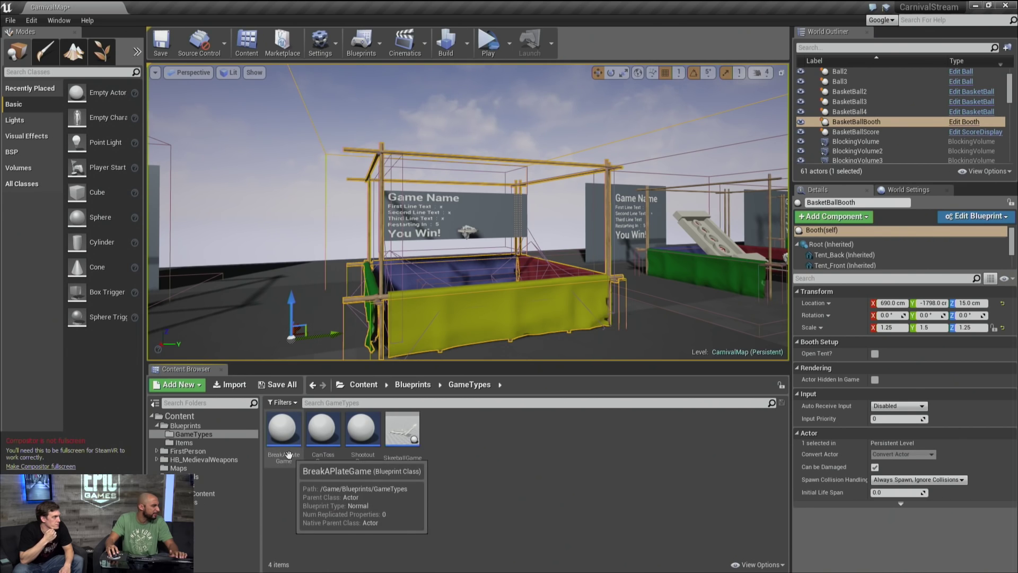
{"action": "left_click", "coordinate": [320, 461]}
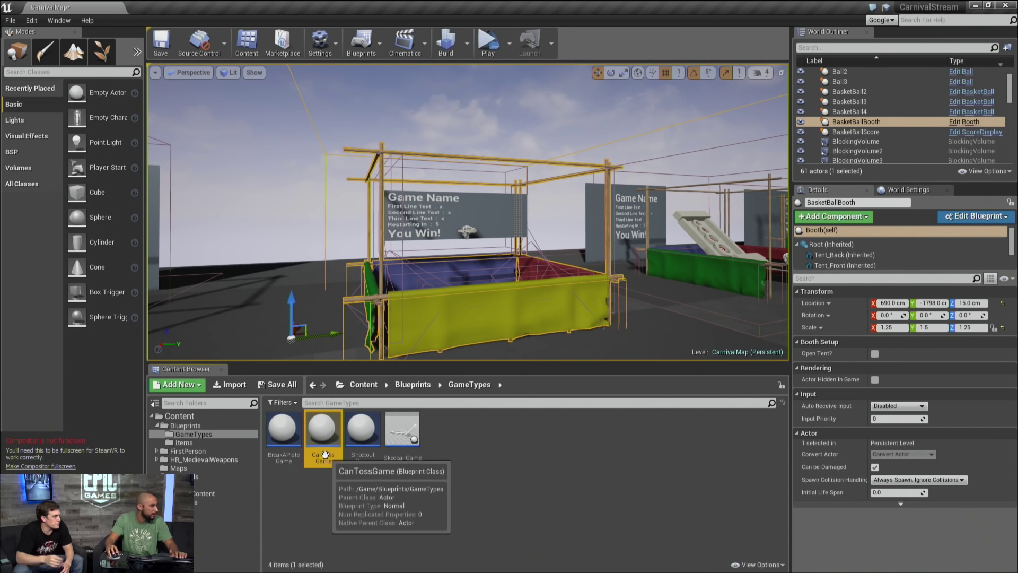
{"action": "right_click", "coordinate": [334, 467]}
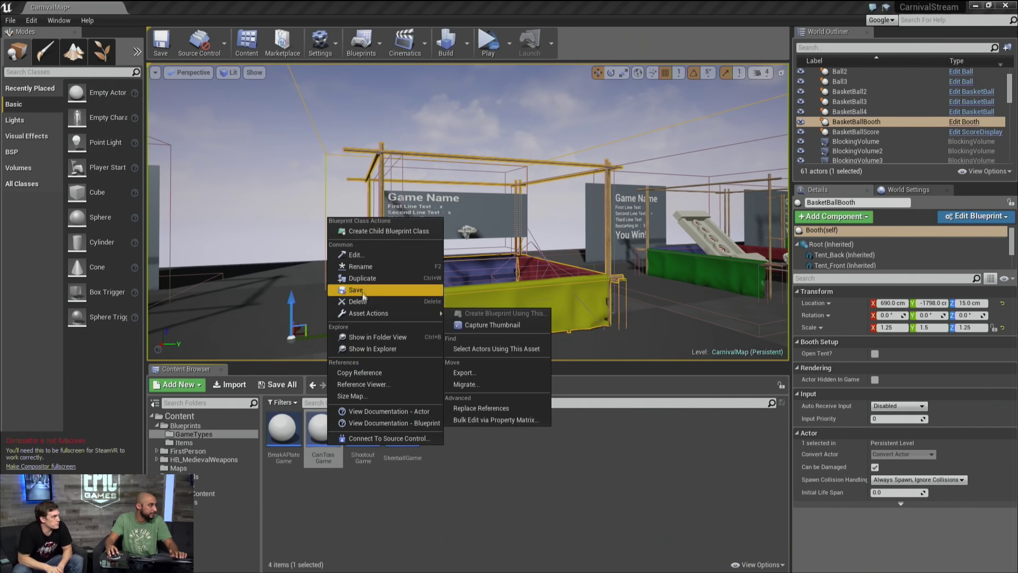
{"action": "left_click", "coordinate": [366, 279]}
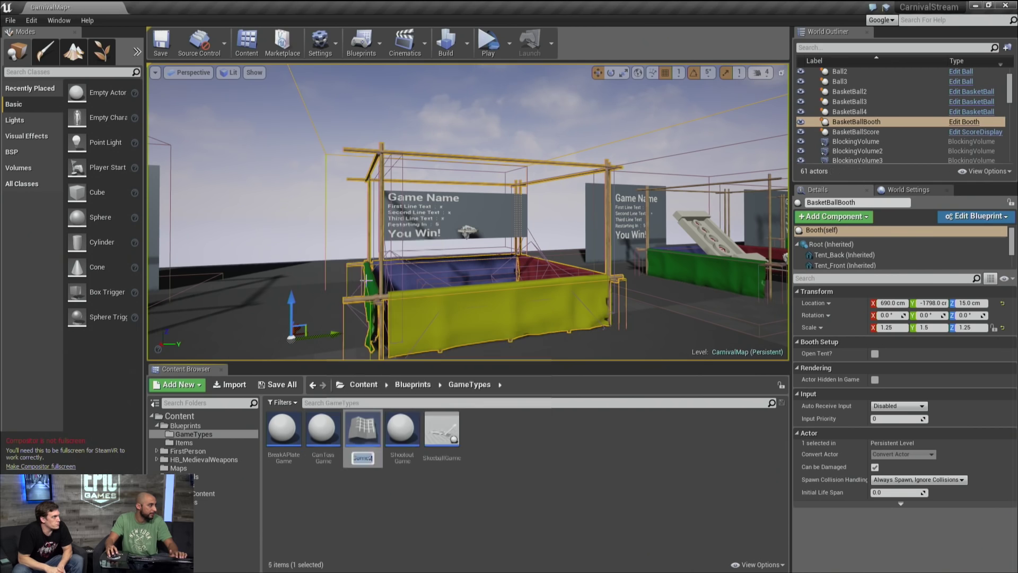
Open the CanTossGame2 blueprint and inspect its ScoringArea component in the blueprint's 3D view.
{"action": "double_click", "coordinate": [362, 435]}
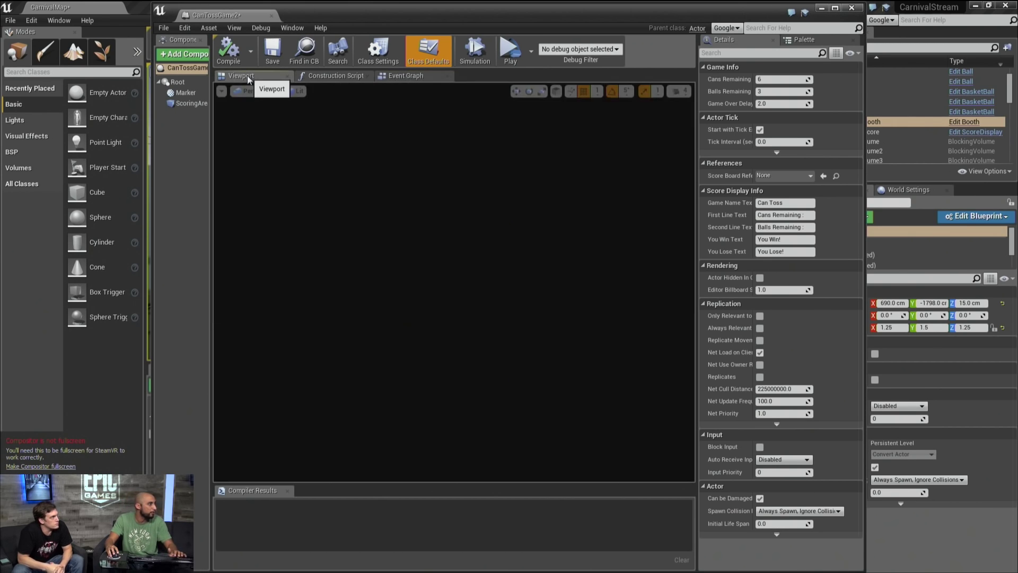
{"action": "left_click", "coordinate": [247, 75]}
{"action": "left_click_drag", "start_coordinate": [212, 118], "coordinate": [301, 114]}
{"action": "left_click", "coordinate": [233, 103]}
{"action": "scroll", "coordinate": [402, 205], "scroll_direction": "up", "scroll_amount": 3}
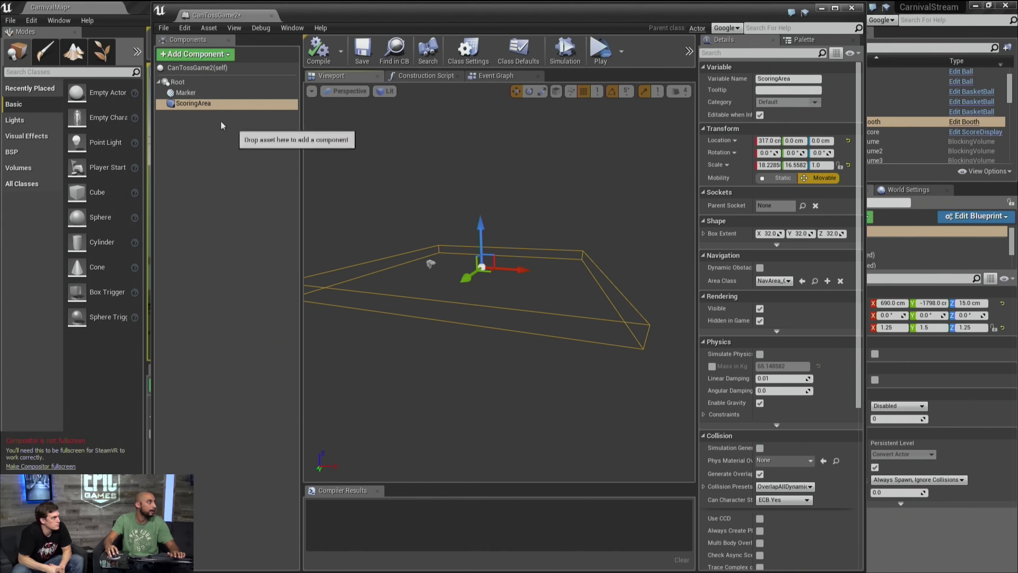
Close the CanTossGame2 blueprint and open the SkeeballGame blueprint.
{"action": "left_click", "coordinate": [849, 8]}
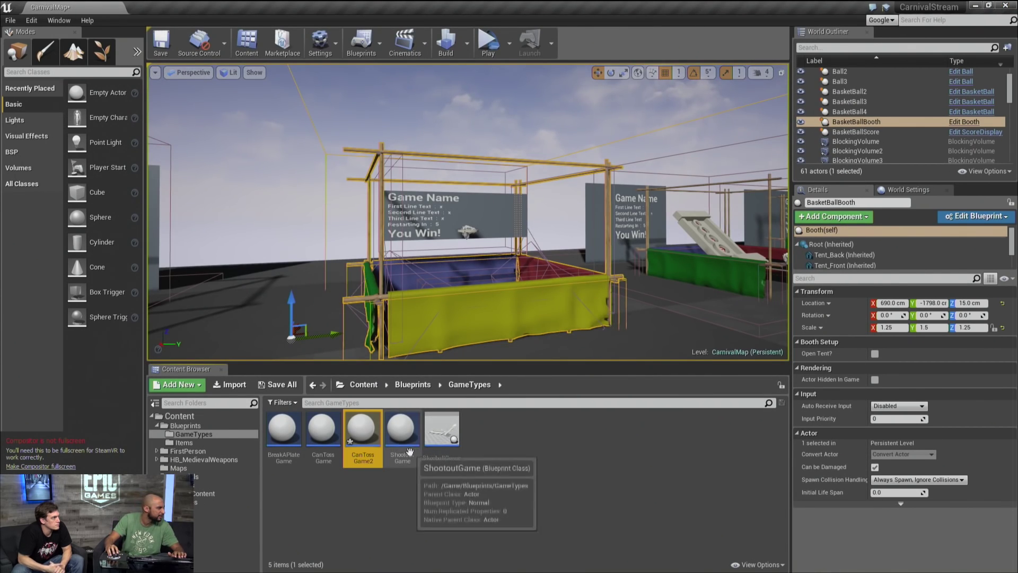
{"action": "double_click", "coordinate": [433, 445]}
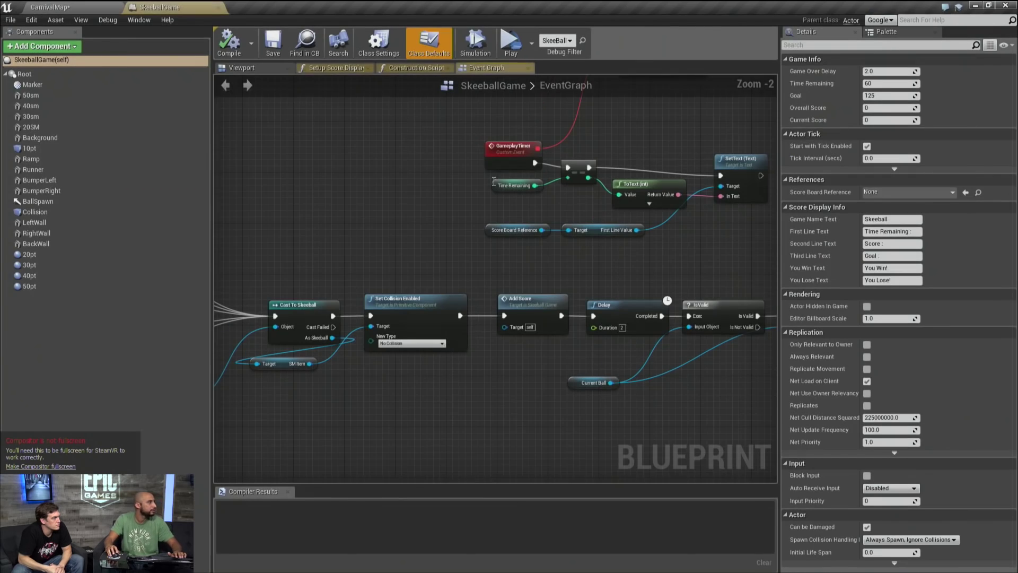
Examine the 20pt, 30pt, 40pt and 50pt score spheres on the skeeball ramp in the SkeeballGame 3D view.
{"action": "left_click", "coordinate": [247, 67]}
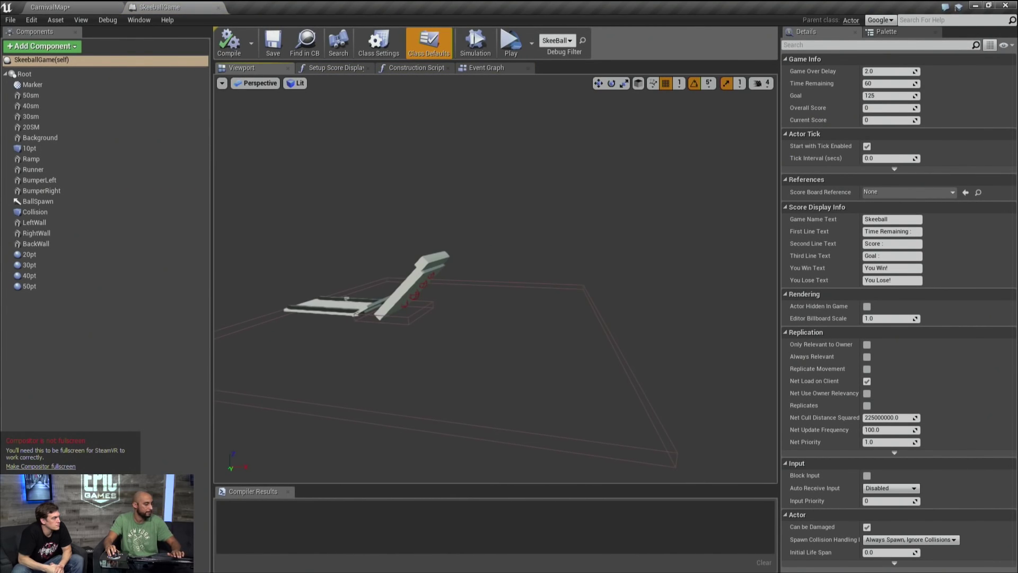
{"action": "scroll", "coordinate": [496, 281], "scroll_direction": "up", "scroll_amount": 10}
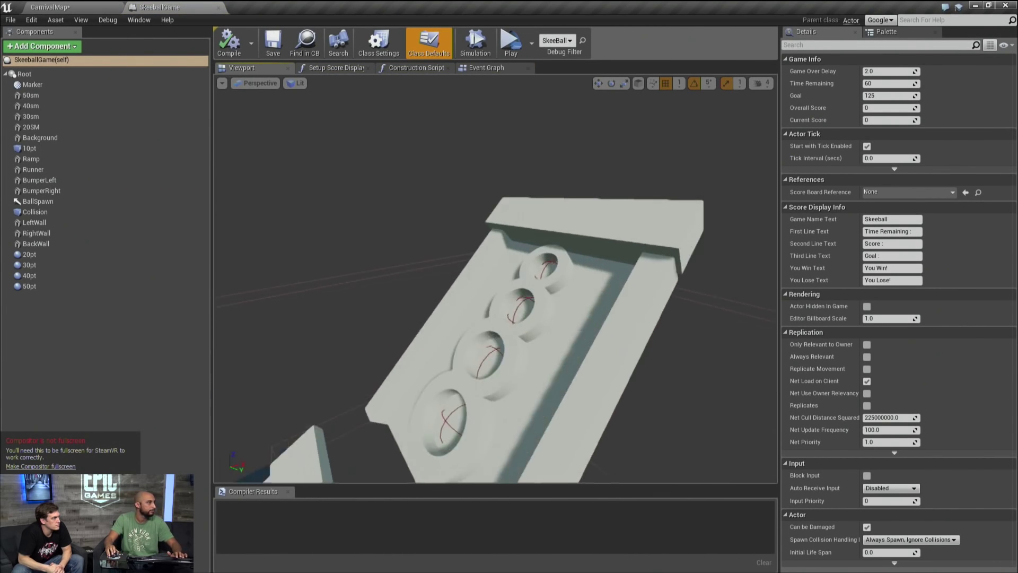
{"action": "left_click", "coordinate": [46, 252]}
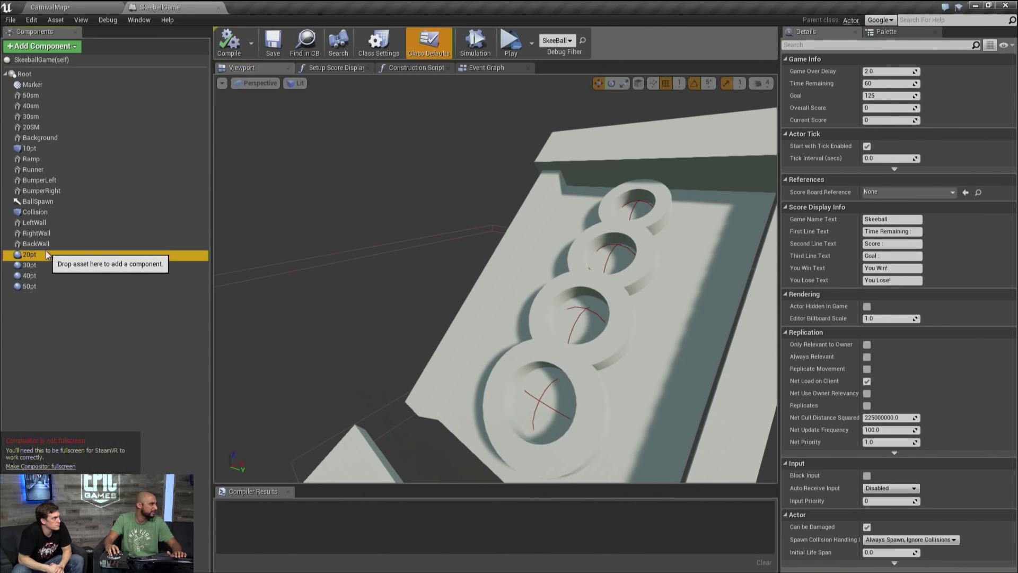
{"action": "left_click", "coordinate": [42, 265]}
{"action": "left_click", "coordinate": [42, 275]}
{"action": "left_click", "coordinate": [39, 287]}
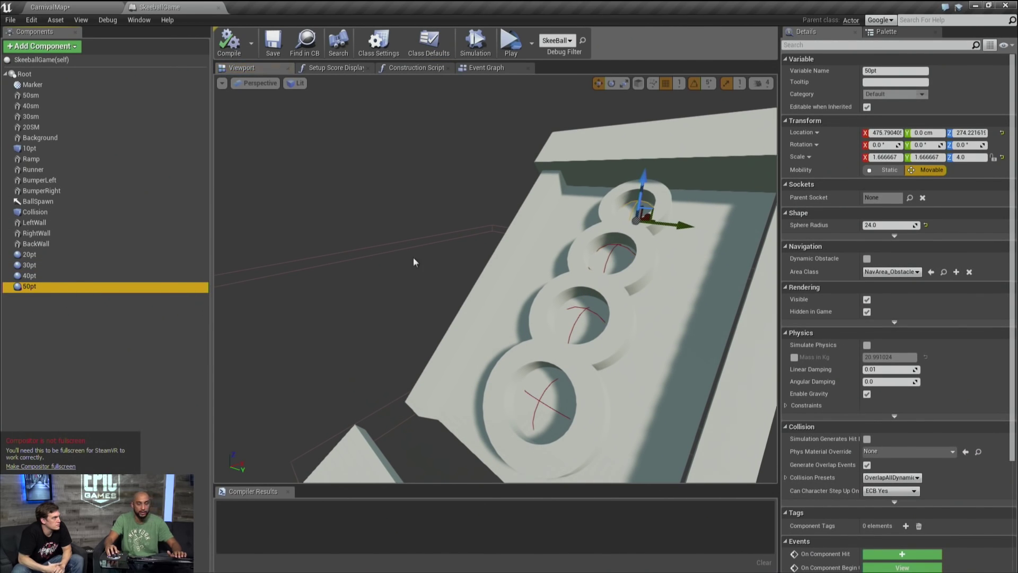
{"action": "key", "text": "Up"}
{"action": "key", "text": "Up"}
{"action": "key", "text": "Up"}
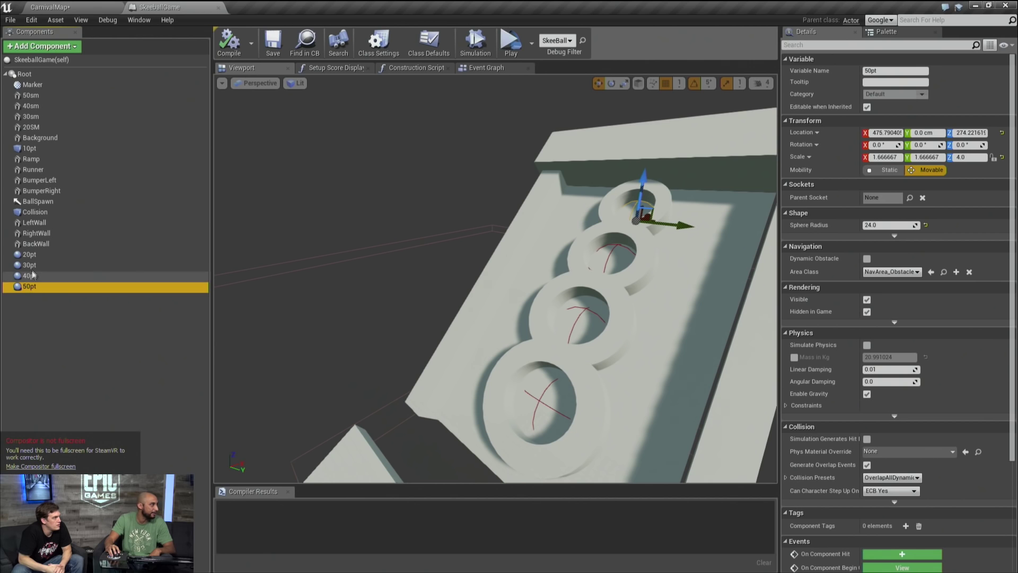
Open the begin-overlap event of a score sphere and examine how each hole's event sets Current Ball and Current Score.
{"action": "scroll", "coordinate": [848, 488], "scroll_direction": "down", "scroll_amount": 2}
{"action": "left_click", "coordinate": [894, 537]}
{"action": "right_click_drag", "start_coordinate": [609, 260], "coordinate": [468, 245]}
{"action": "right_click_drag", "start_coordinate": [605, 334], "coordinate": [505, 325]}
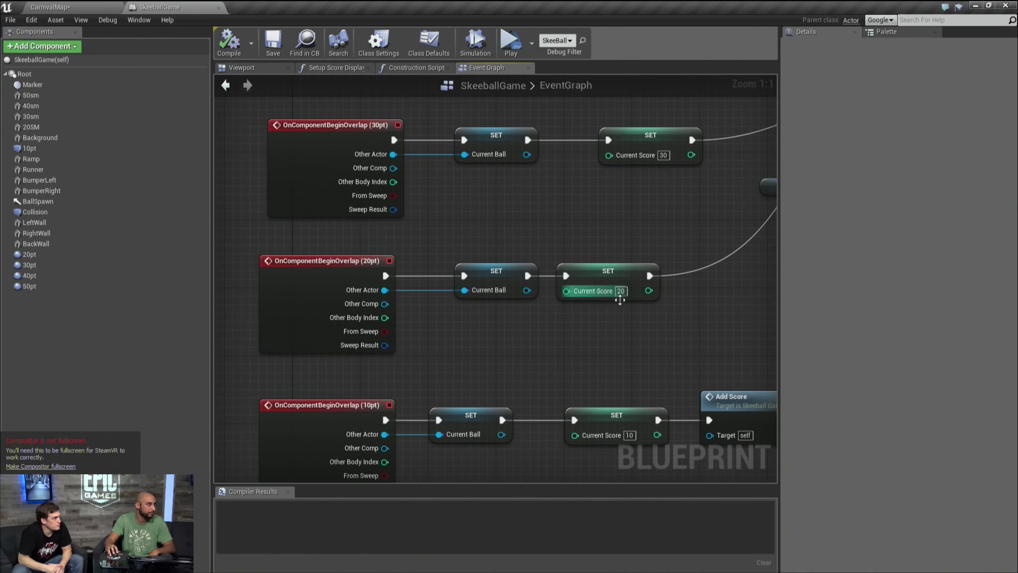
{"action": "right_click_drag", "start_coordinate": [682, 325], "coordinate": [463, 418]}
{"action": "scroll", "coordinate": [642, 336], "scroll_direction": "down", "scroll_amount": 3}
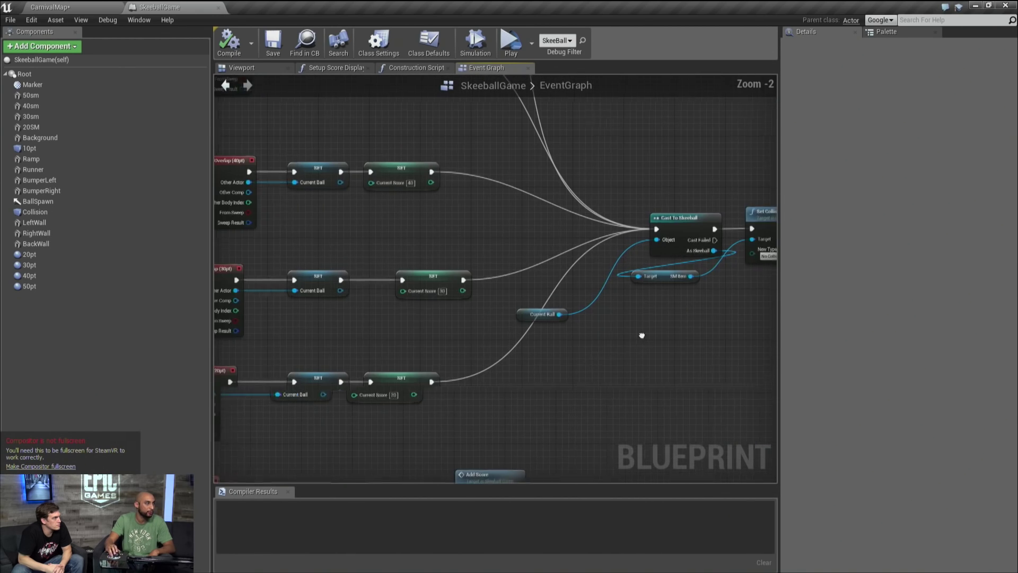
Follow the scoring logic through to the AddScore and UpdateScoreboard events and examine how Overall Score is calculated.
{"action": "right_click_drag", "start_coordinate": [642, 336], "coordinate": [391, 384]}
{"action": "scroll", "coordinate": [637, 299], "scroll_direction": "down", "scroll_amount": 1}
{"action": "scroll", "coordinate": [647, 302], "scroll_direction": "up", "scroll_amount": 1}
{"action": "right_click_drag", "start_coordinate": [679, 231], "coordinate": [470, 169]}
{"action": "scroll", "coordinate": [501, 214], "scroll_direction": "up", "scroll_amount": 1}
{"action": "scroll", "coordinate": [501, 215], "scroll_direction": "up", "scroll_amount": 2}
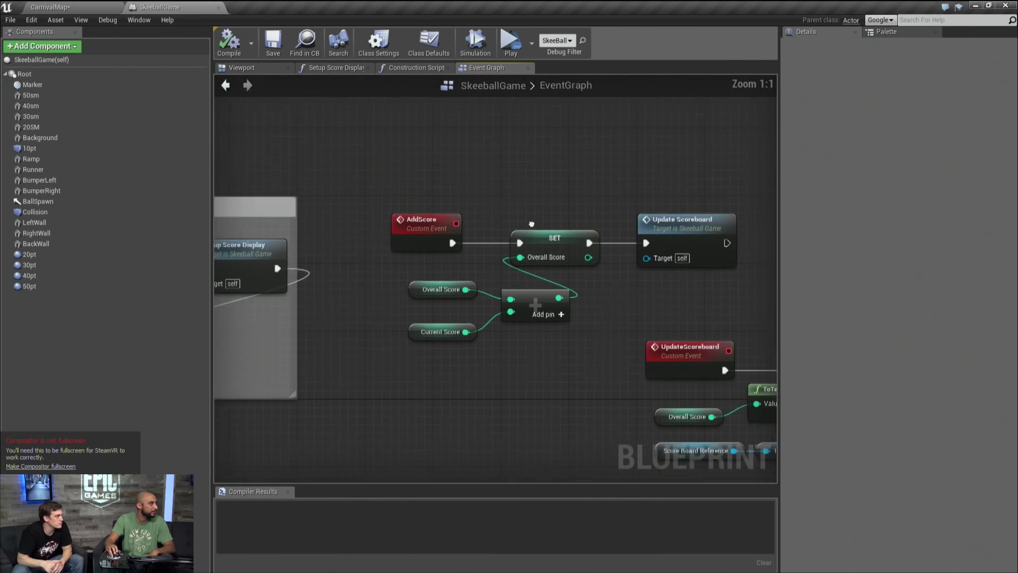
{"action": "right_click_drag", "start_coordinate": [501, 215], "coordinate": [475, 183]}
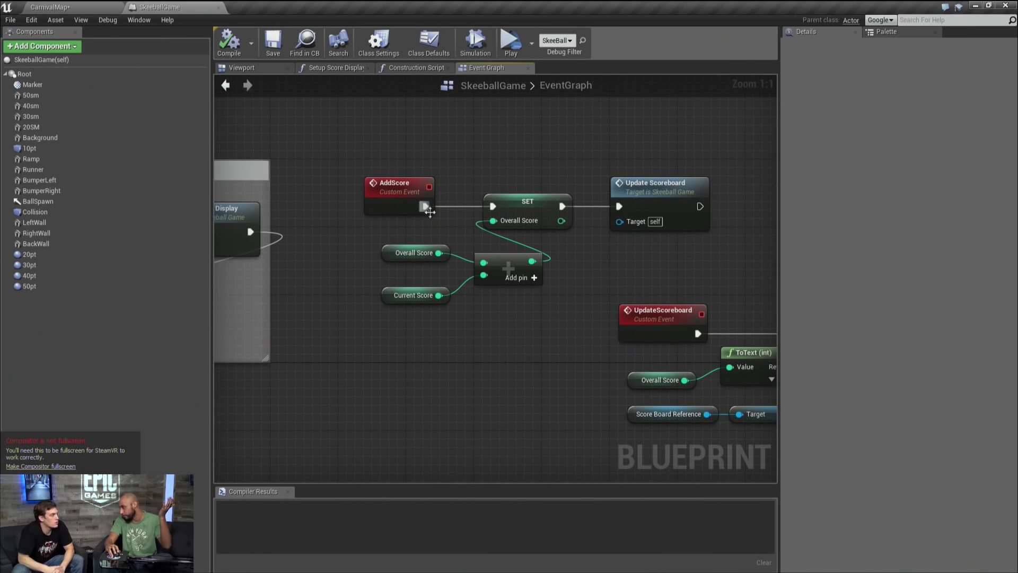
{"action": "right_click_drag", "start_coordinate": [667, 221], "coordinate": [643, 204]}
{"action": "scroll", "coordinate": [643, 203], "scroll_direction": "down", "scroll_amount": 1}
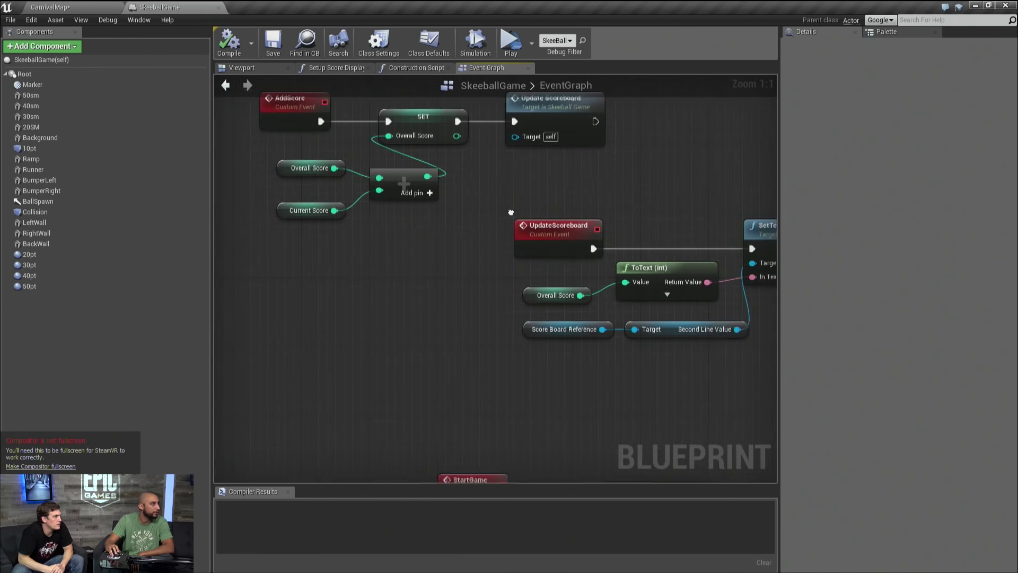
Examine the StartGame and GameplayTimer events, and return to the overlap events feeding Cast To Skeeball.
{"action": "right_click_drag", "start_coordinate": [677, 479], "coordinate": [682, 225]}
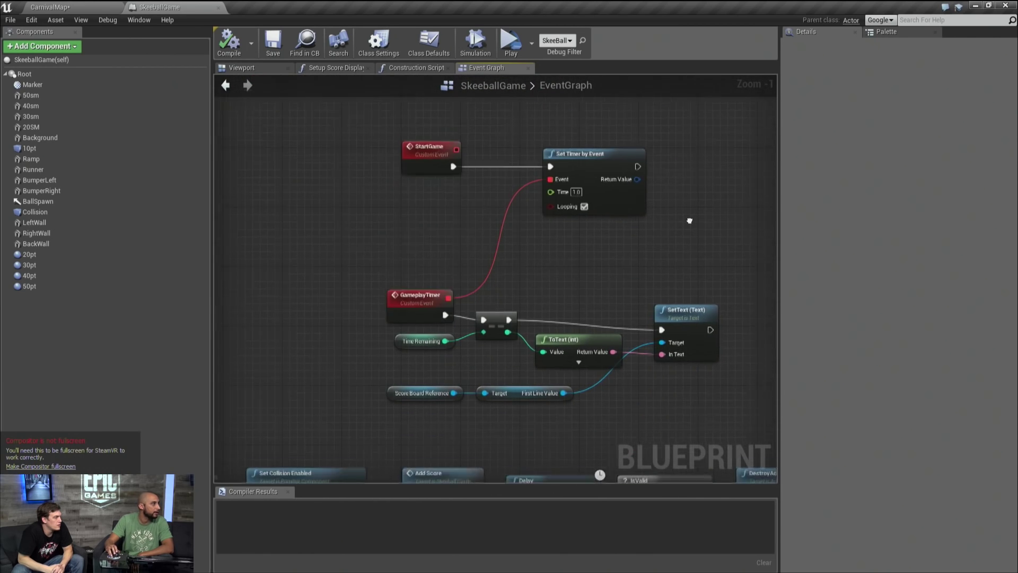
{"action": "scroll", "coordinate": [525, 285], "scroll_direction": "down", "scroll_amount": 2}
{"action": "right_click_drag", "start_coordinate": [575, 263], "coordinate": [479, 165]}
{"action": "right_click_drag", "start_coordinate": [444, 285], "coordinate": [551, 293]}
{"action": "right_click_drag", "start_coordinate": [460, 308], "coordinate": [754, 226]}
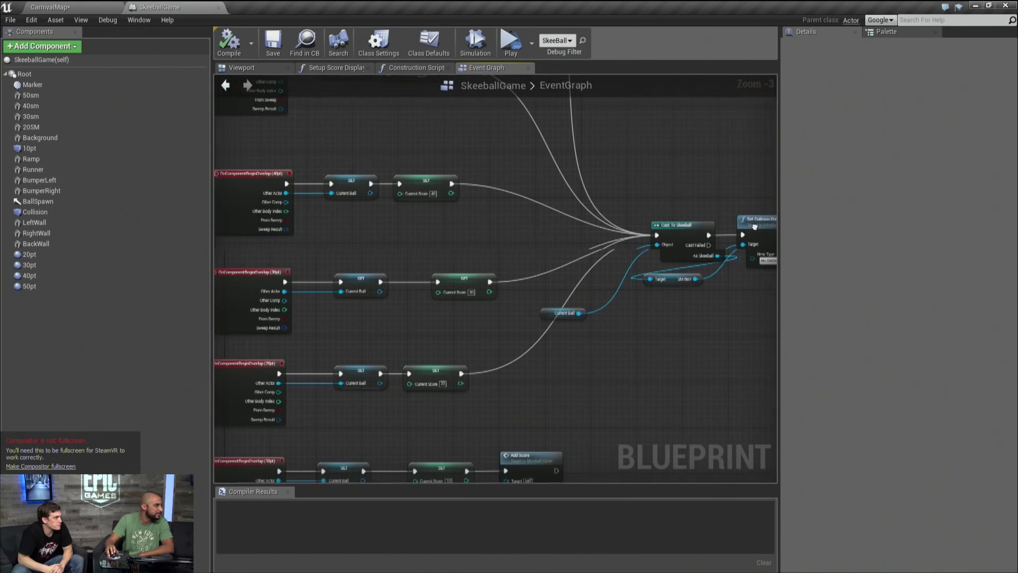
Examine the chain from Cast To Skeeball through Add Score, Delay and DestroyActor to BallDestroyed, then close the SkeeballGame blueprint.
{"action": "scroll", "coordinate": [405, 237], "scroll_direction": "down", "scroll_amount": 1}
{"action": "right_click_drag", "start_coordinate": [406, 238], "coordinate": [456, 322]}
{"action": "scroll", "coordinate": [444, 289], "scroll_direction": "up", "scroll_amount": 4}
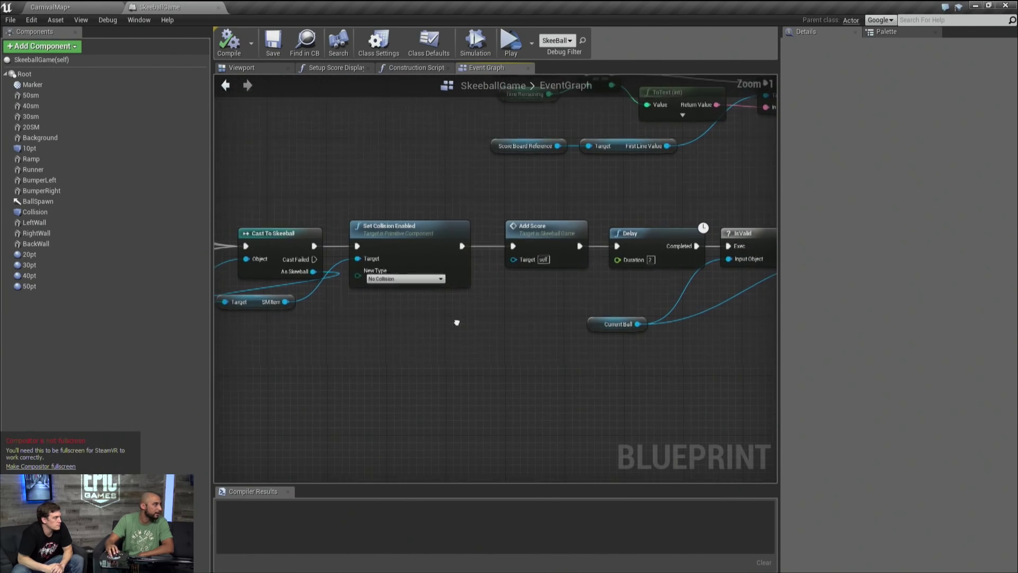
{"action": "right_click_drag", "start_coordinate": [530, 341], "coordinate": [377, 343]}
{"action": "right_click_drag", "start_coordinate": [531, 318], "coordinate": [350, 339]}
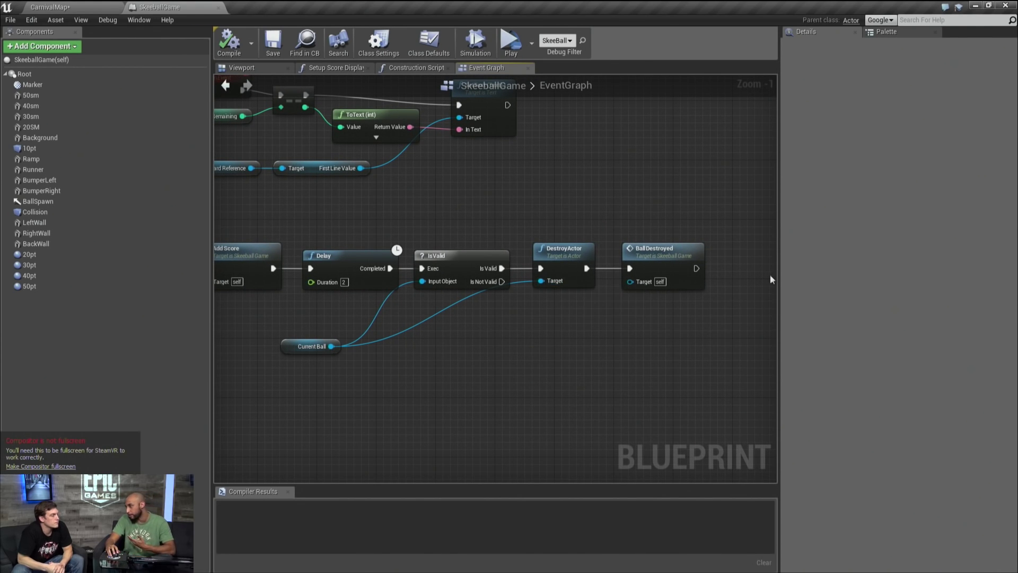
{"action": "right_click_drag", "start_coordinate": [667, 323], "coordinate": [748, 325]}
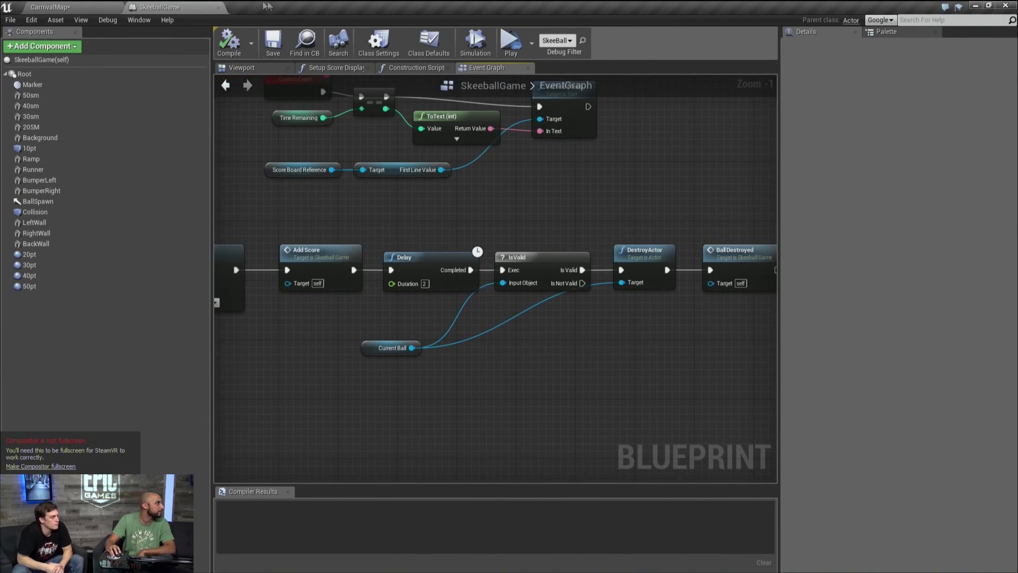
{"action": "left_click", "coordinate": [218, 7]}
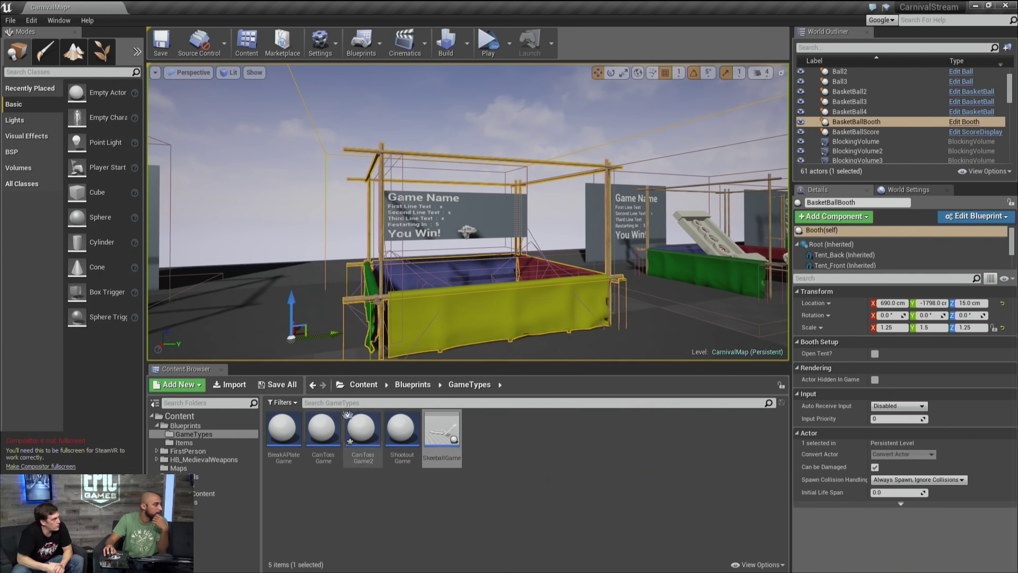
Open the PickupItem blueprint from the Items folder under Blueprints.
{"action": "left_click", "coordinate": [410, 384]}
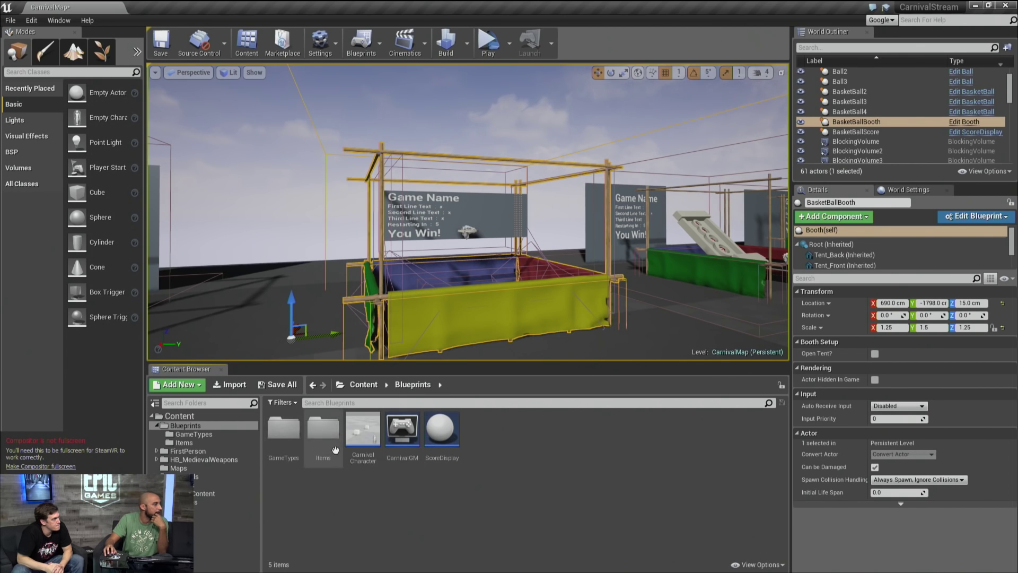
{"action": "double_click", "coordinate": [308, 453]}
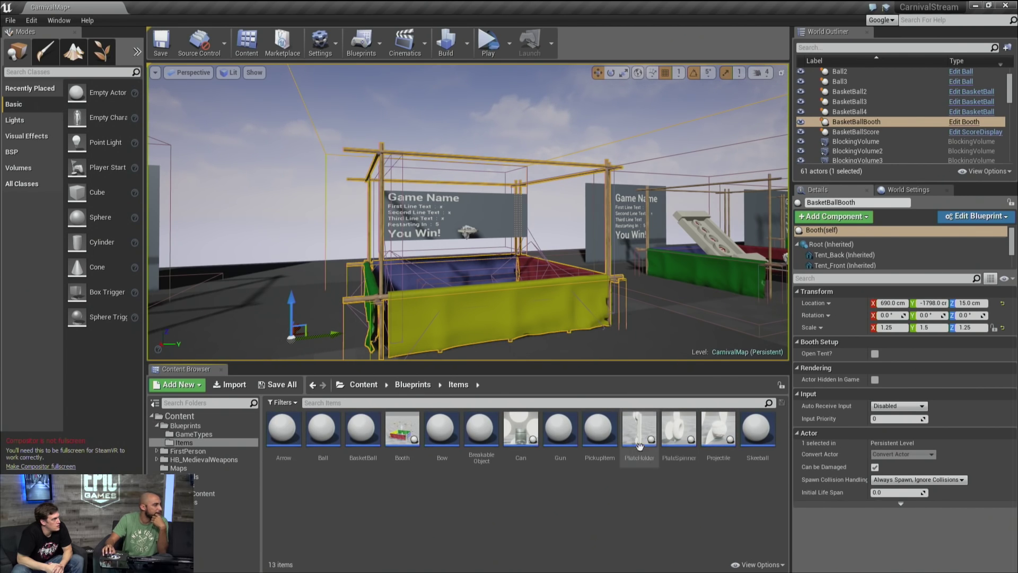
{"action": "left_click", "coordinate": [599, 448]}
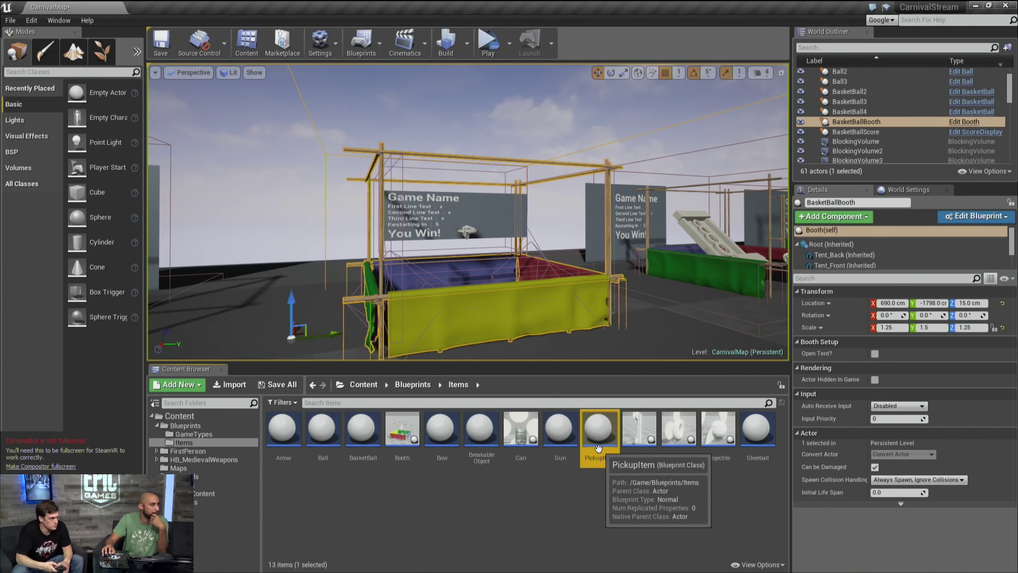
{"action": "double_click", "coordinate": [599, 448]}
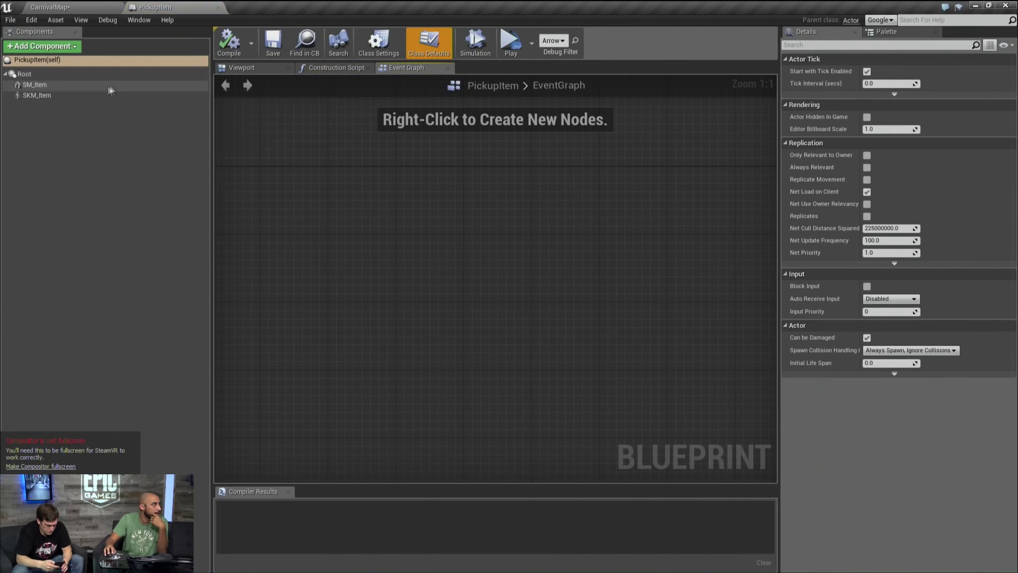
Inspect the mesh settings of PickupItem's SM_Item and SKM_Item components.
{"action": "left_click", "coordinate": [64, 94]}
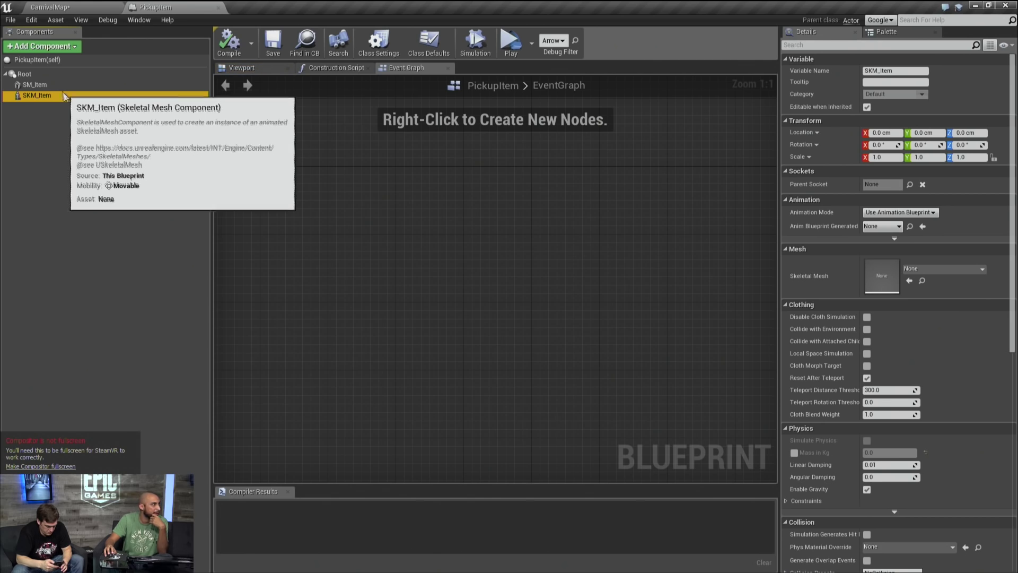
{"action": "left_click", "coordinate": [52, 84]}
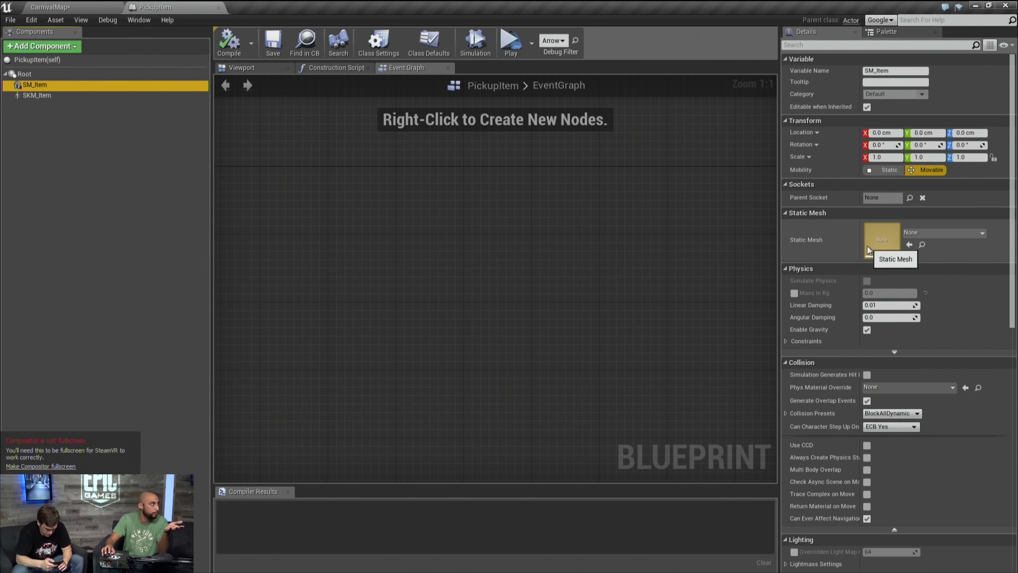
{"action": "left_click", "coordinate": [40, 96]}
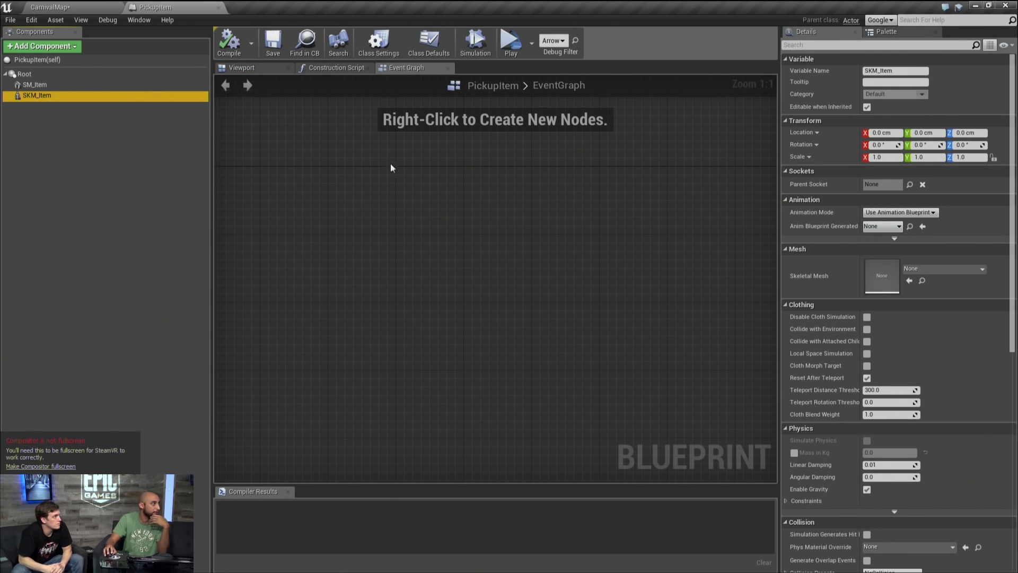
{"action": "right_click_drag", "start_coordinate": [294, 198], "coordinate": [456, 254]}
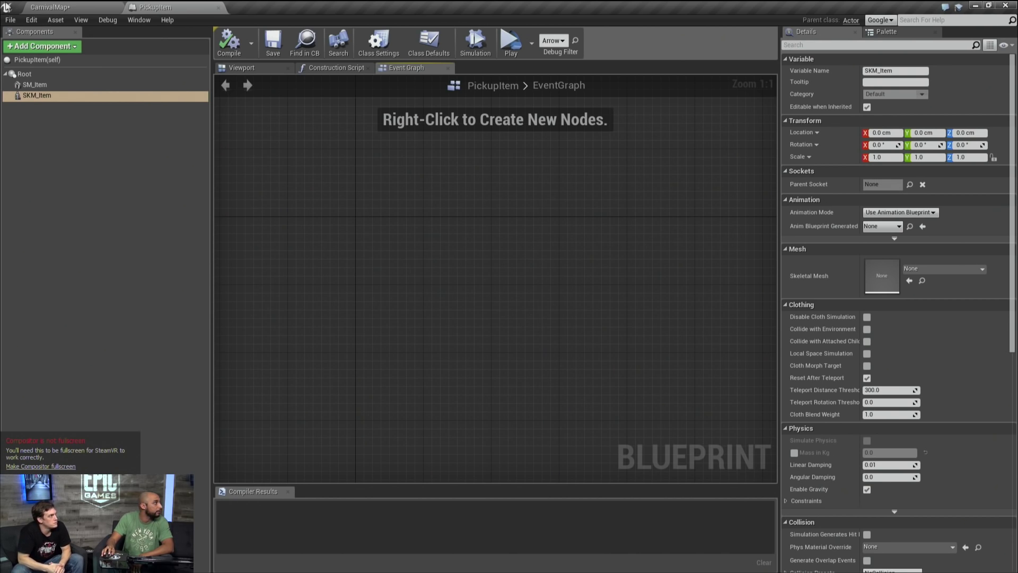
Return to CarnivalMap, open the Arrow blueprint to inspect its inherited SKM_Item and SM_Item components, then close it.
{"action": "left_click", "coordinate": [74, 8]}
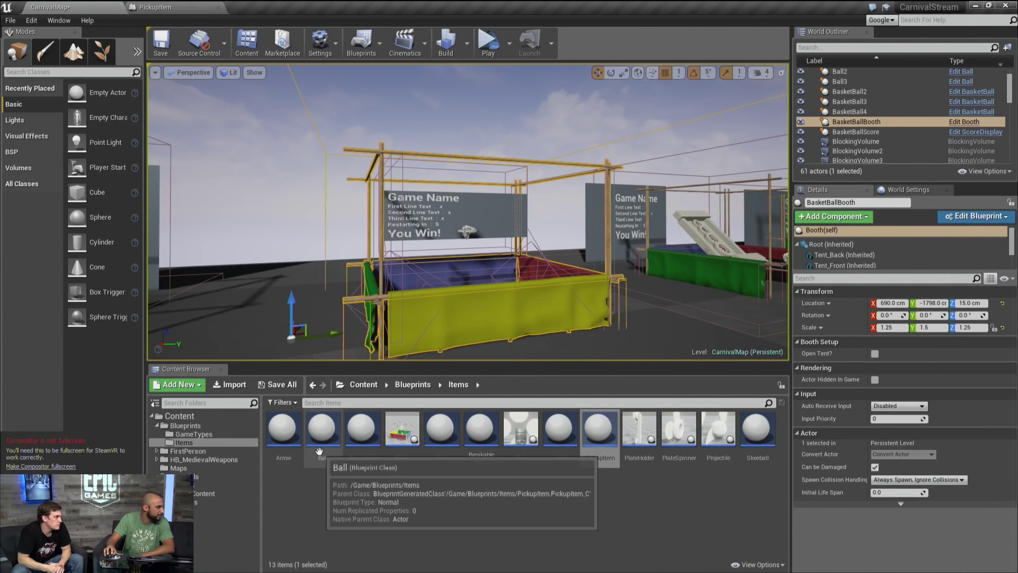
{"action": "double_click", "coordinate": [281, 445]}
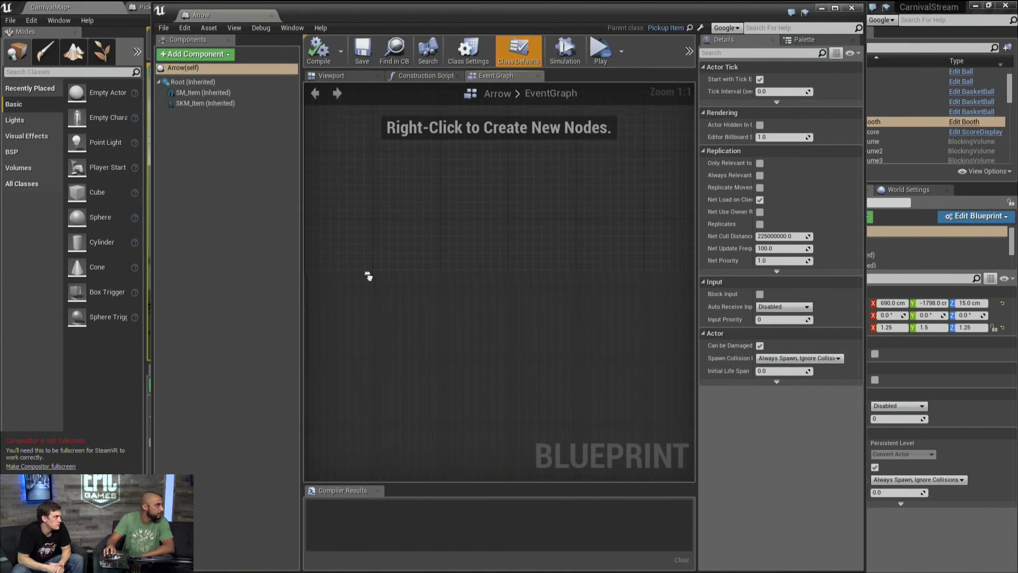
{"action": "left_click", "coordinate": [213, 103]}
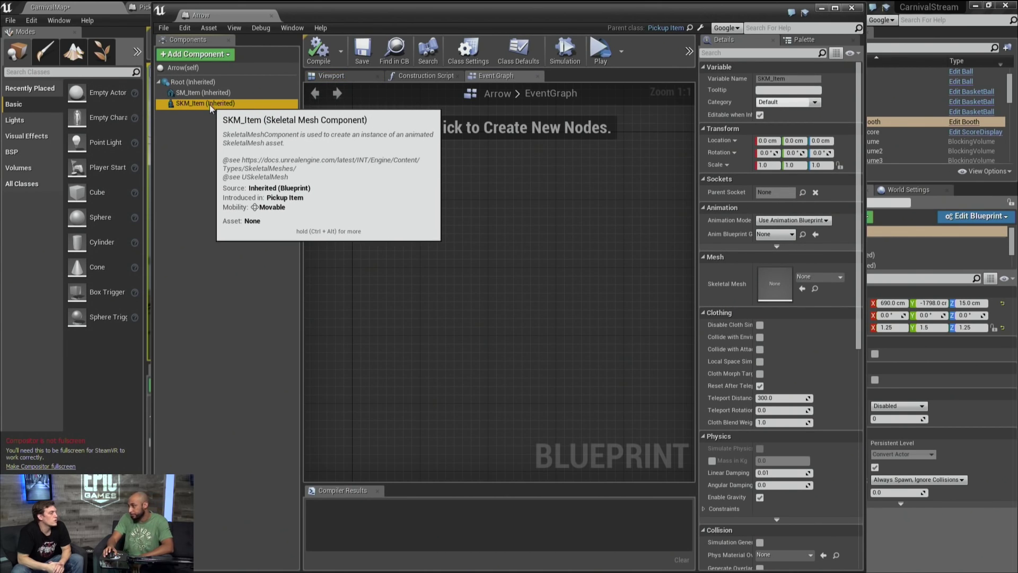
{"action": "left_click", "coordinate": [205, 93]}
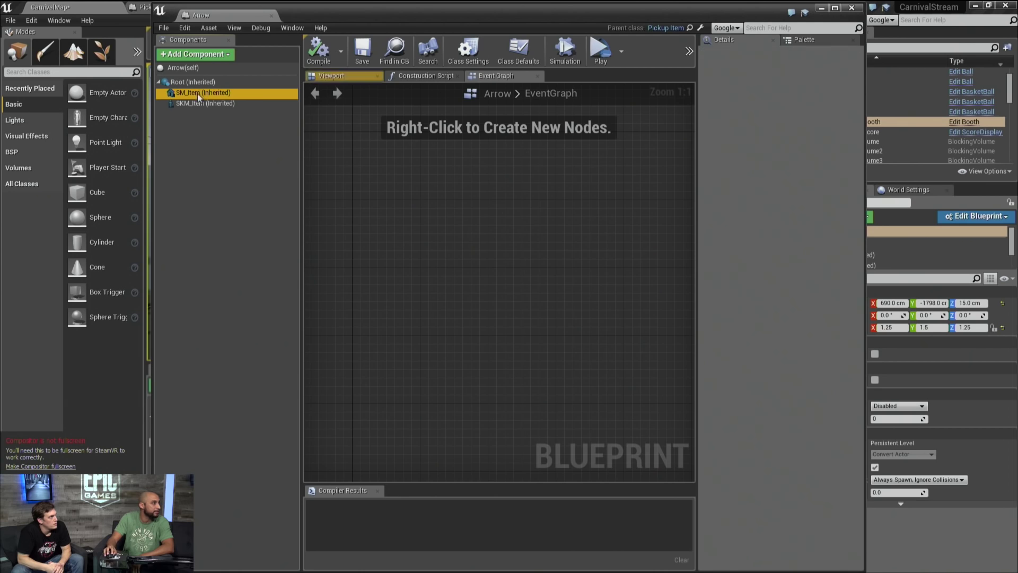
{"action": "left_click", "coordinate": [271, 15]}
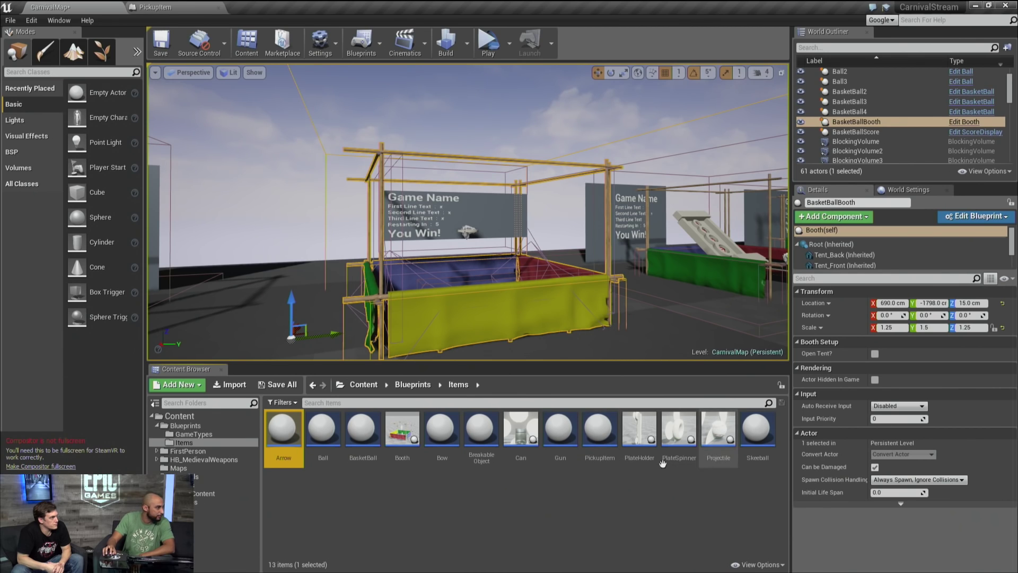
View the Can blueprint's event graph and close it, then open the Gun blueprint from the Items folder.
{"action": "double_click", "coordinate": [521, 432]}
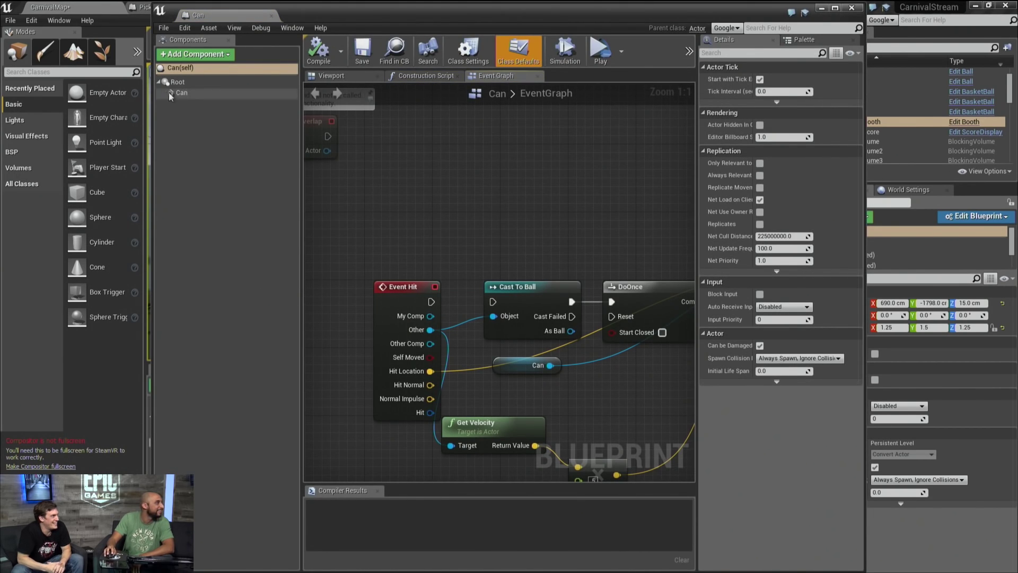
{"action": "left_click", "coordinate": [271, 16]}
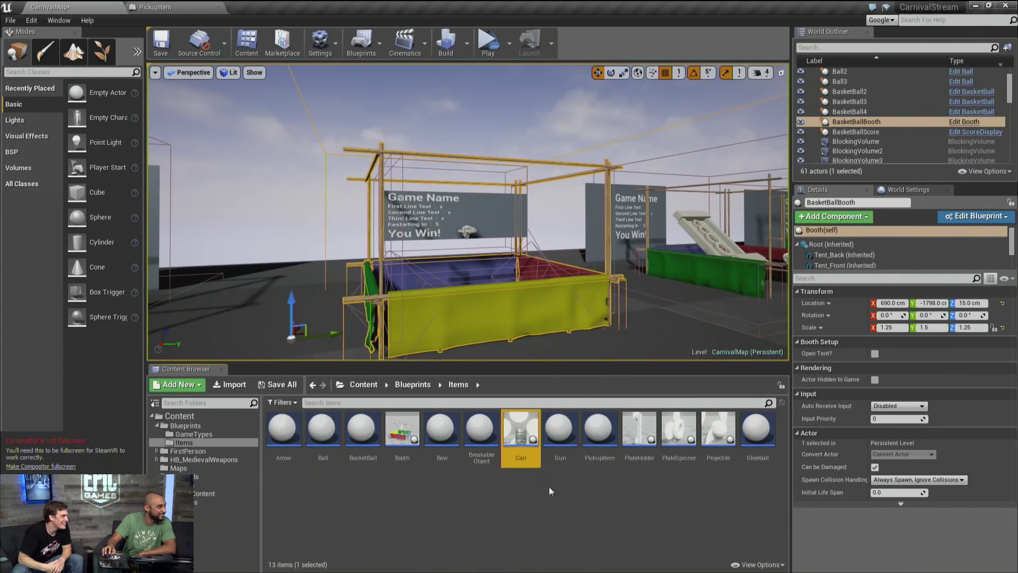
{"action": "left_click", "coordinate": [561, 435]}
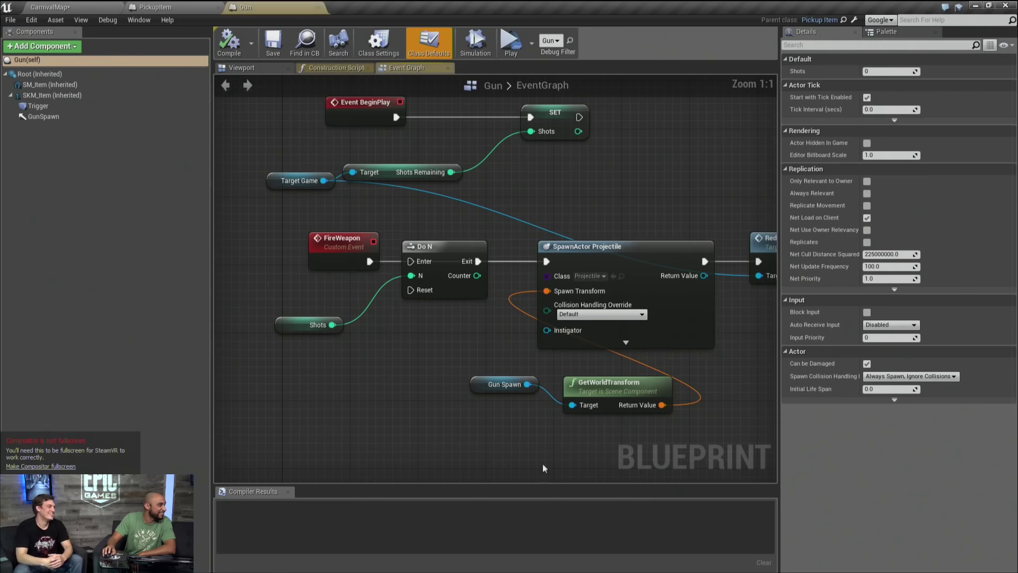
Examine the FireWeapon event and its SpawnActor Projectile node in the Gun event graph, then close the blueprint.
{"action": "scroll", "coordinate": [470, 358], "scroll_direction": "up", "scroll_amount": 2}
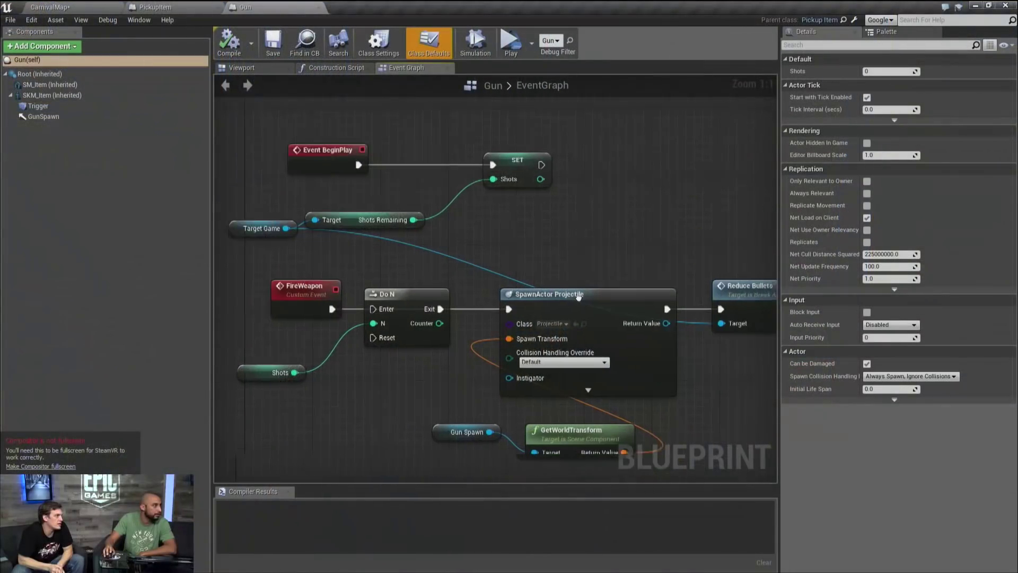
{"action": "right_click_drag", "start_coordinate": [579, 297], "coordinate": [558, 265]}
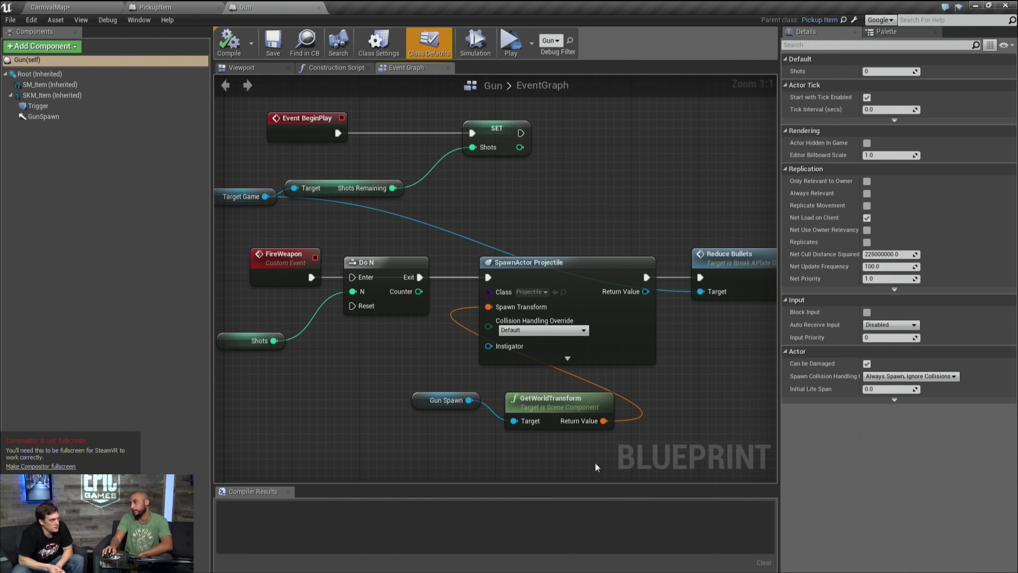
{"action": "left_click", "coordinate": [320, 7]}
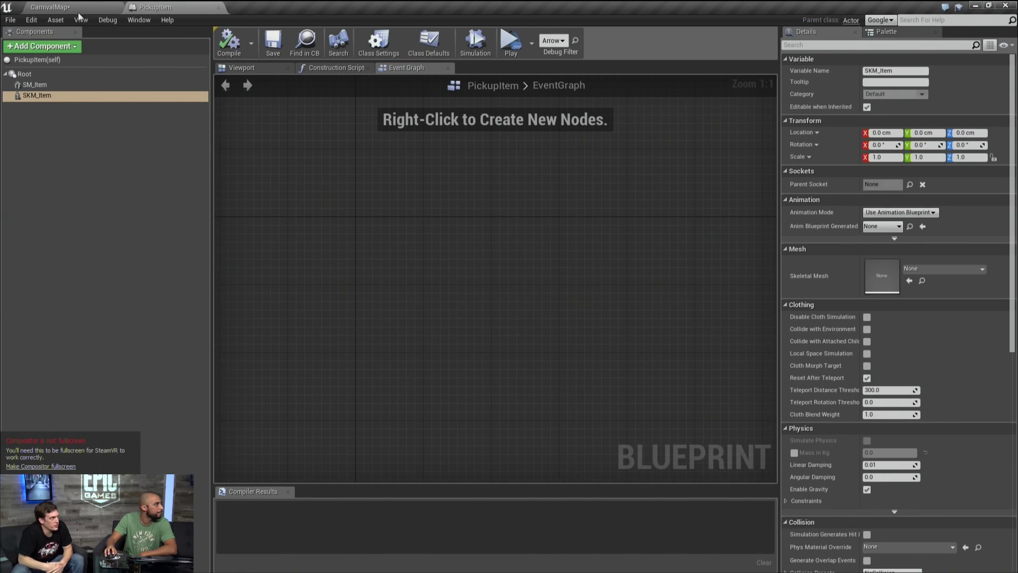
Return to CarnivalMap and open the CarnivalCharacter blueprint from the Blueprints folder.
{"action": "left_click", "coordinate": [51, 8]}
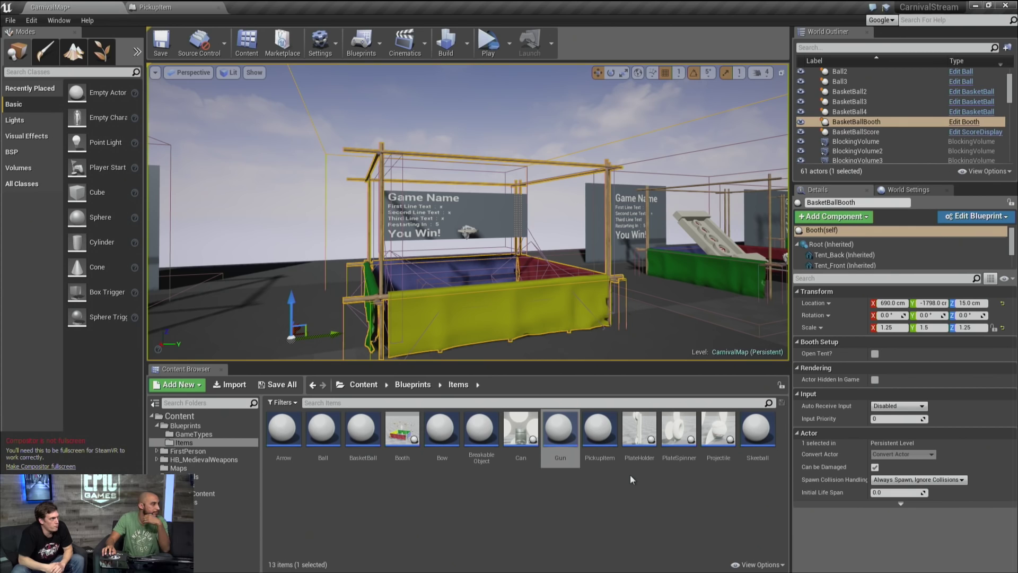
{"action": "left_click", "coordinate": [419, 384]}
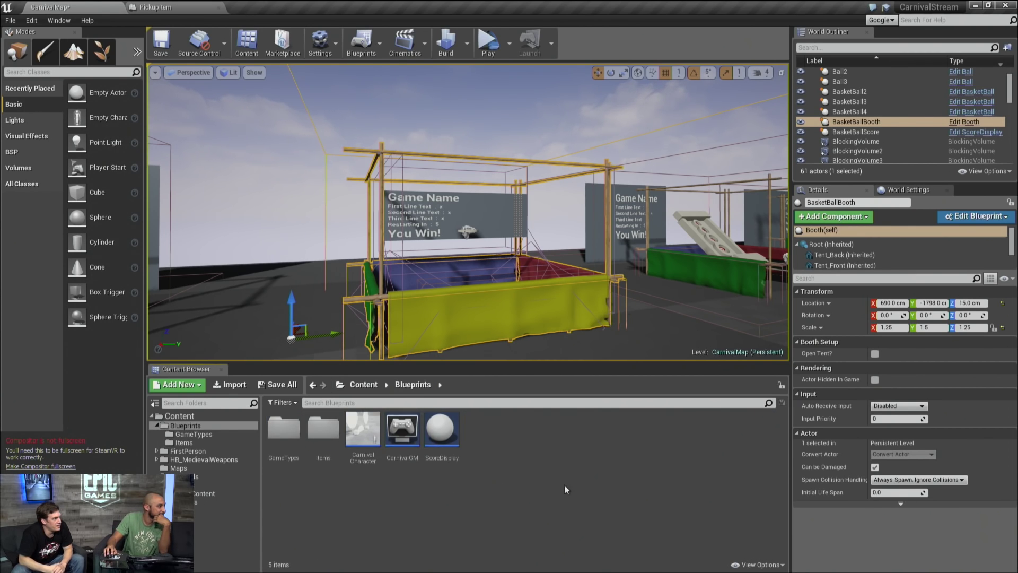
{"action": "double_click", "coordinate": [361, 449]}
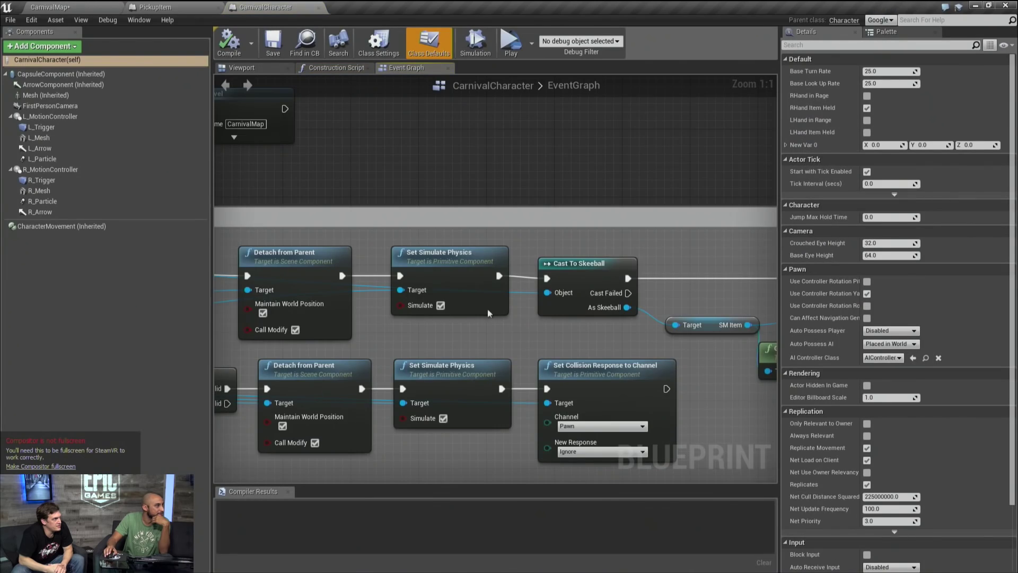
Examine the "Right Hand - Attempt to Pickup or Drop an Item" section of the CarnivalCharacter event graph.
{"action": "scroll", "coordinate": [504, 358], "scroll_direction": "down", "scroll_amount": 4}
{"action": "scroll", "coordinate": [504, 357], "scroll_direction": "up", "scroll_amount": 1}
{"action": "scroll", "coordinate": [524, 333], "scroll_direction": "down", "scroll_amount": 3}
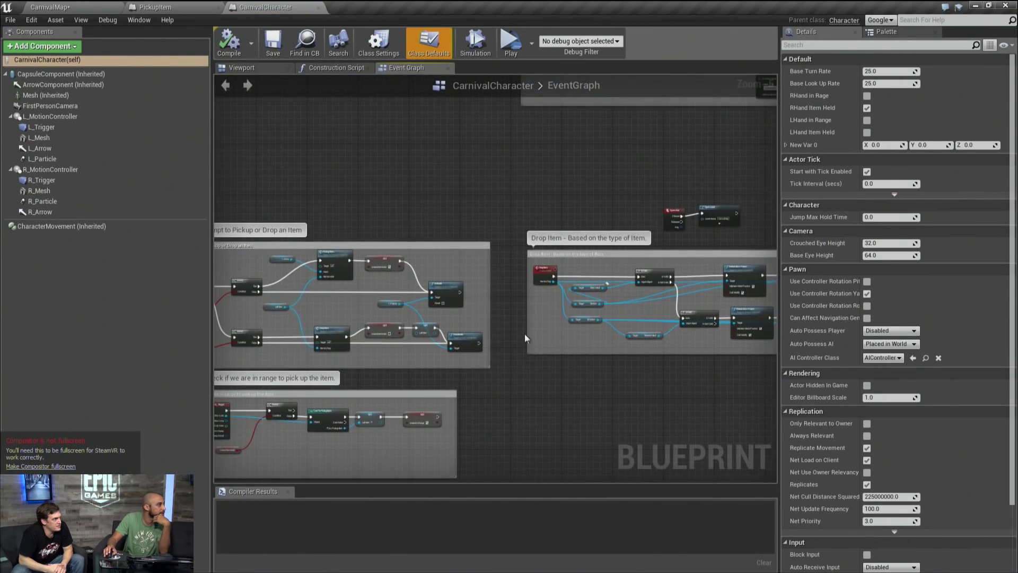
{"action": "scroll", "coordinate": [454, 323], "scroll_direction": "up", "scroll_amount": 5}
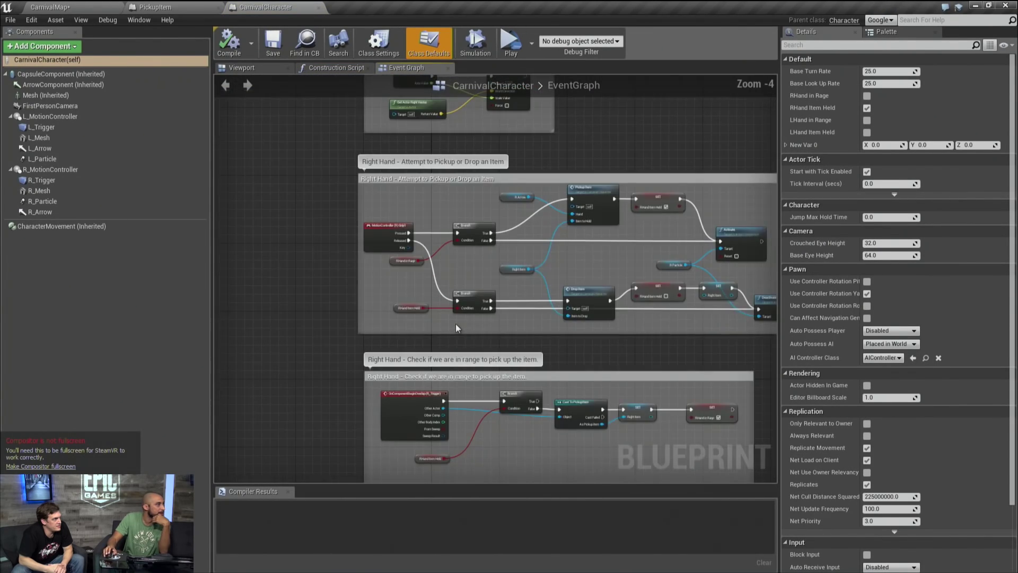
{"action": "scroll", "coordinate": [348, 282], "scroll_direction": "up", "scroll_amount": 2}
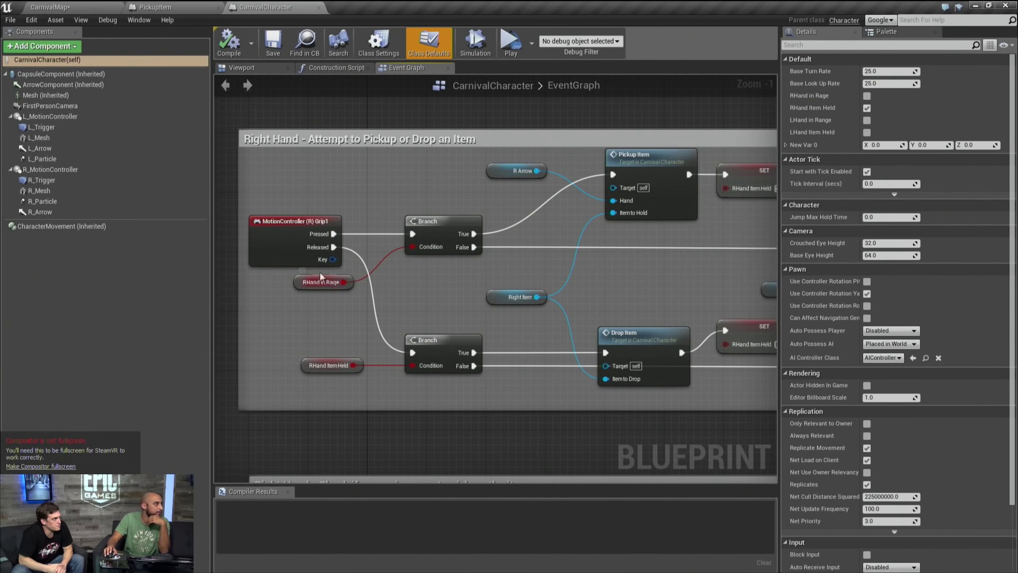
{"action": "right_click_drag", "start_coordinate": [317, 267], "coordinate": [344, 306]}
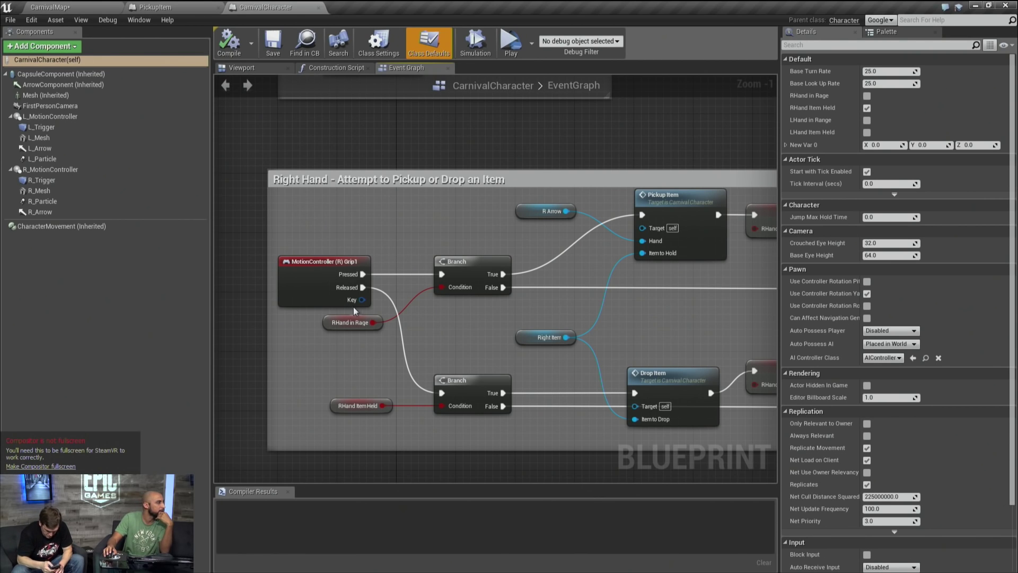
{"action": "scroll", "coordinate": [390, 312], "scroll_direction": "down", "scroll_amount": 1}
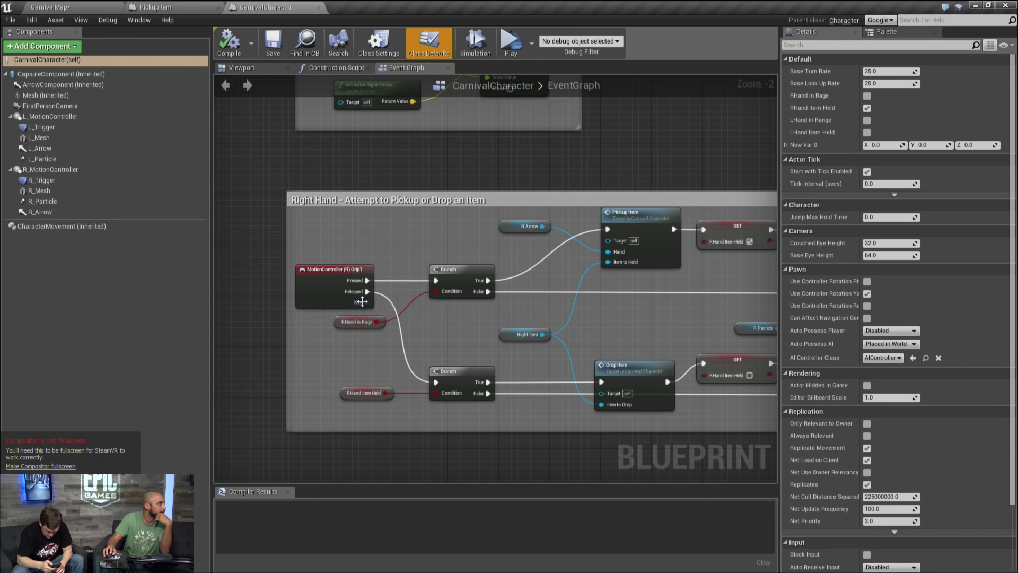
Inspect the L_MotionController and R_MotionController components, and view the L_Trigger collision box in the blueprint's 3D preview.
{"action": "left_click", "coordinate": [65, 118]}
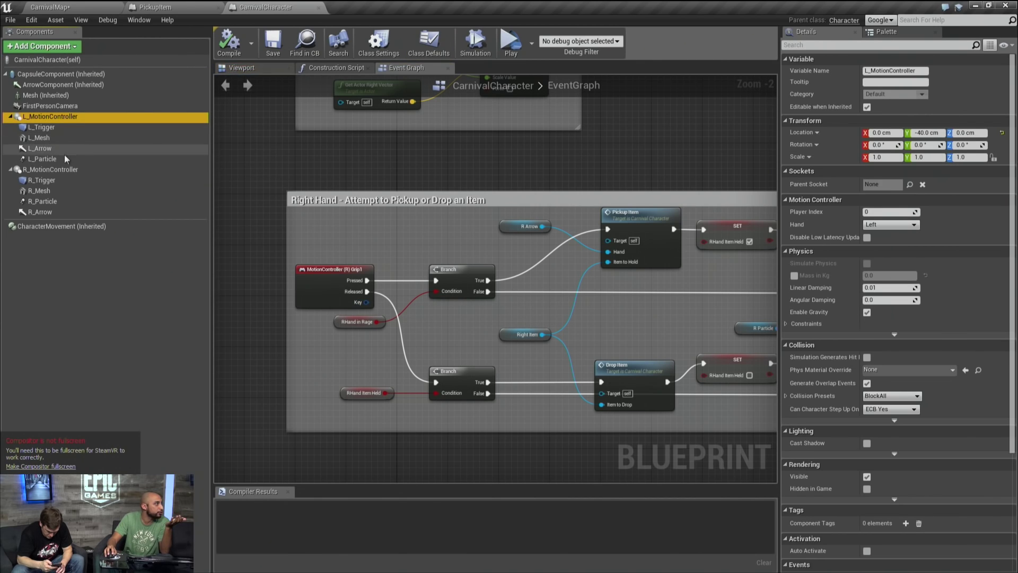
{"action": "left_click", "coordinate": [63, 173]}
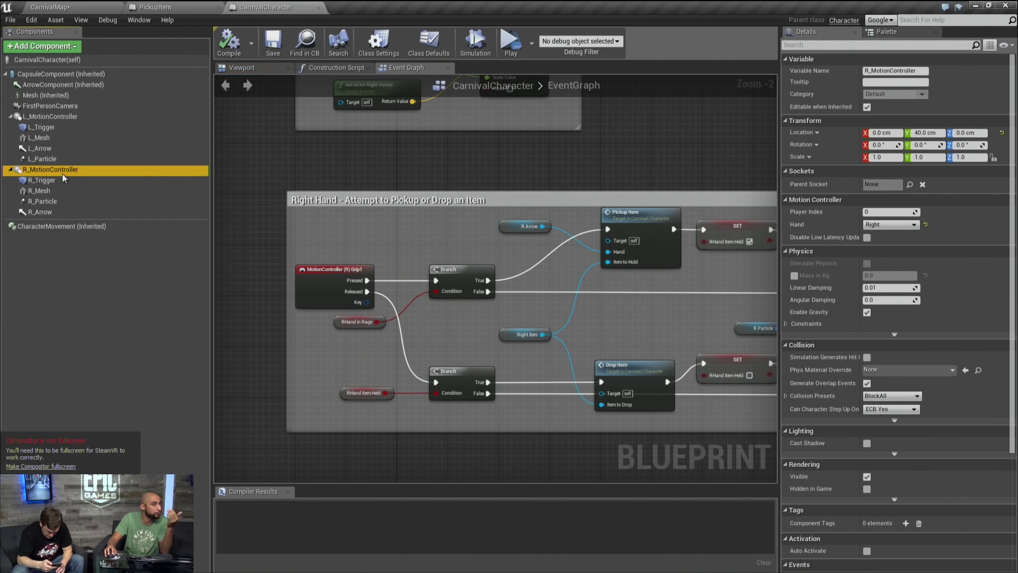
{"action": "left_click", "coordinate": [65, 129]}
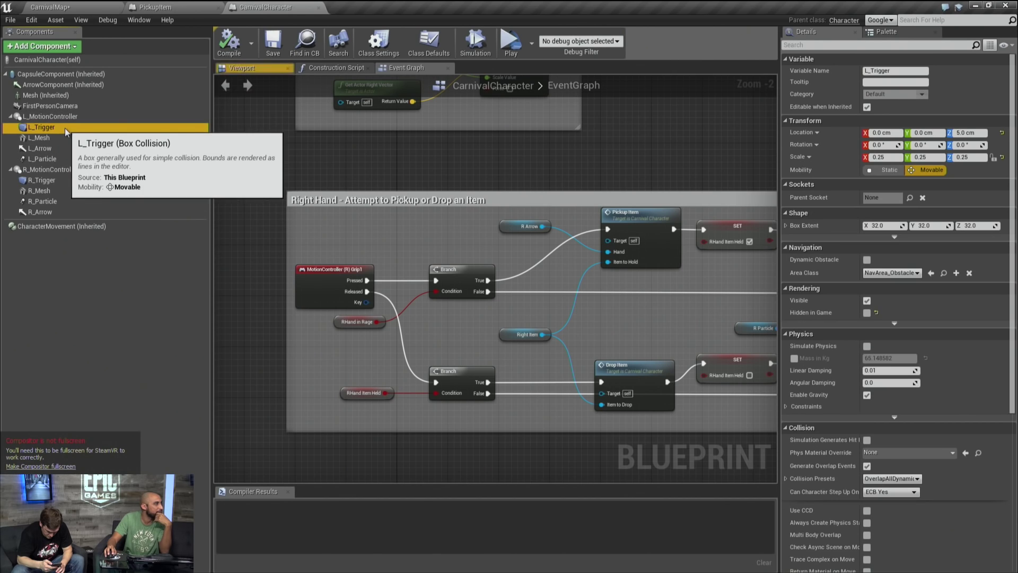
{"action": "left_click", "coordinate": [236, 68]}
{"action": "scroll", "coordinate": [450, 263], "scroll_direction": "up", "scroll_amount": 5}
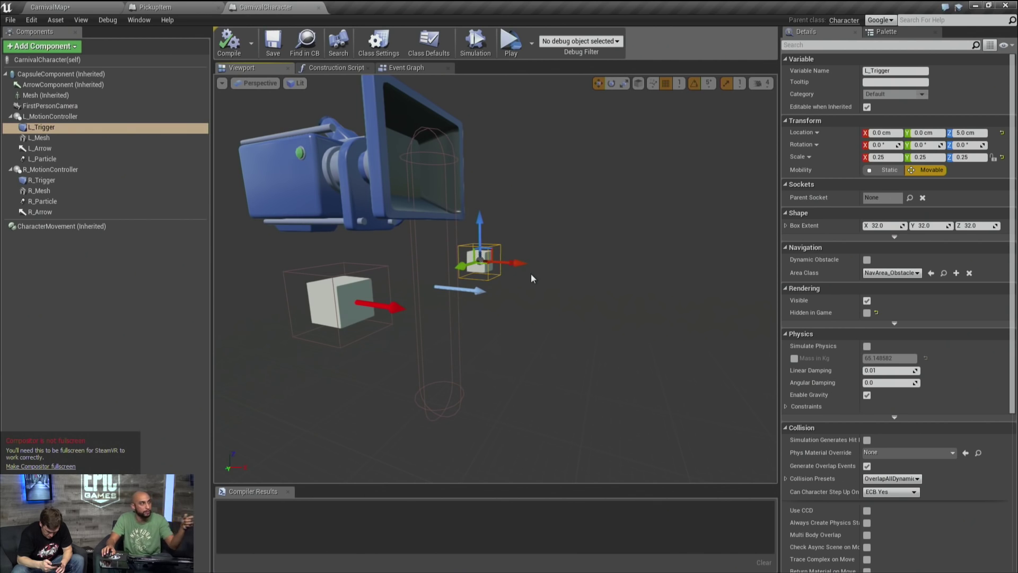
Inspect the settings of the left controller's L_Mesh, L_Arrow, L_Particle and L_Trigger components.
{"action": "left_click", "coordinate": [49, 139]}
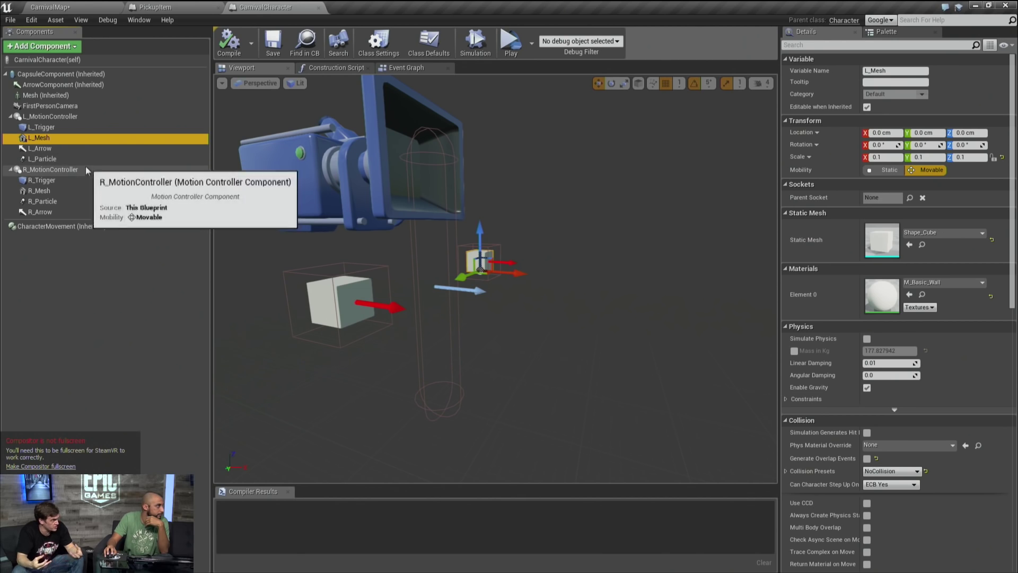
{"action": "left_click", "coordinate": [58, 151]}
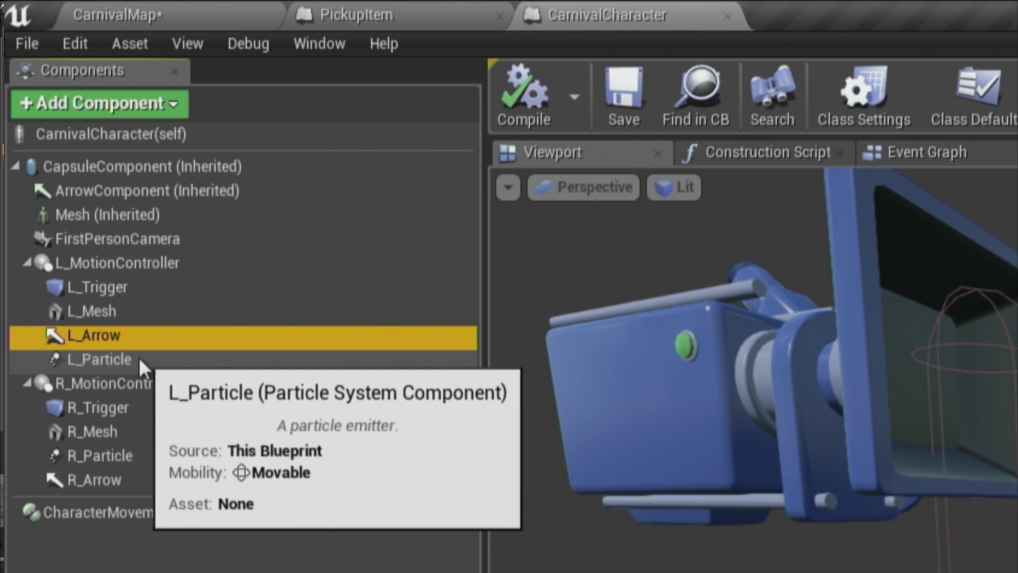
{"action": "left_click", "coordinate": [139, 357]}
{"action": "left_click", "coordinate": [124, 347]}
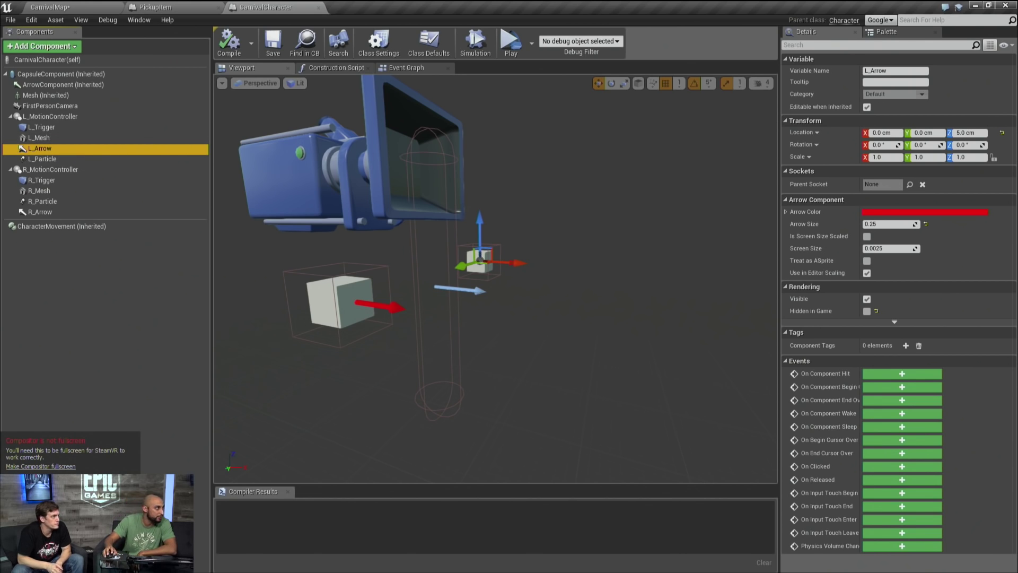
{"action": "left_click", "coordinate": [58, 160]}
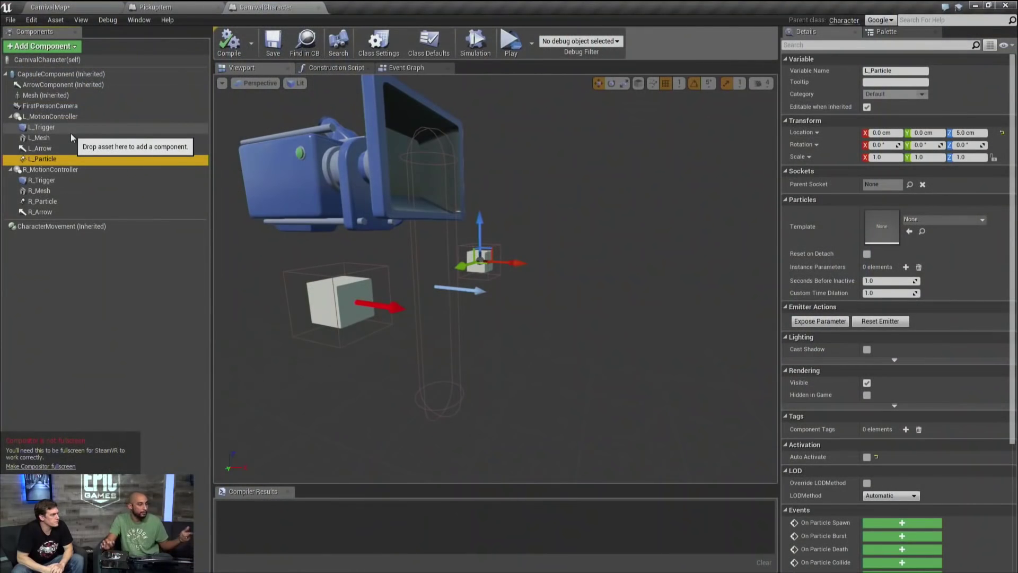
{"action": "left_click", "coordinate": [68, 127]}
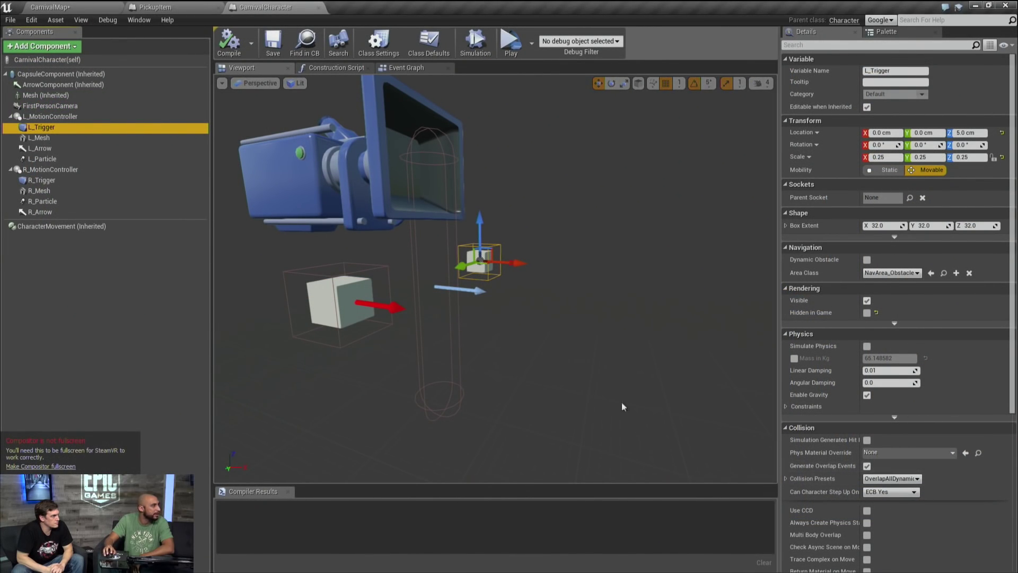
Examine the R_Trigger begin-overlap logic in the event graph, including the Cast To PickupItem node and the Right Item and range setters.
{"action": "left_click", "coordinate": [405, 69]}
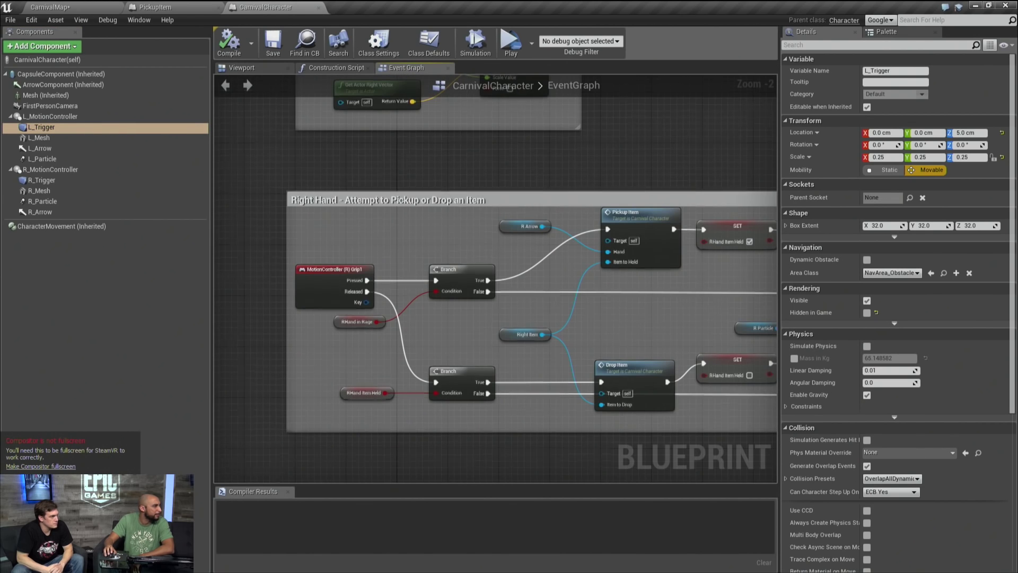
{"action": "scroll", "coordinate": [395, 373], "scroll_direction": "up", "scroll_amount": 3}
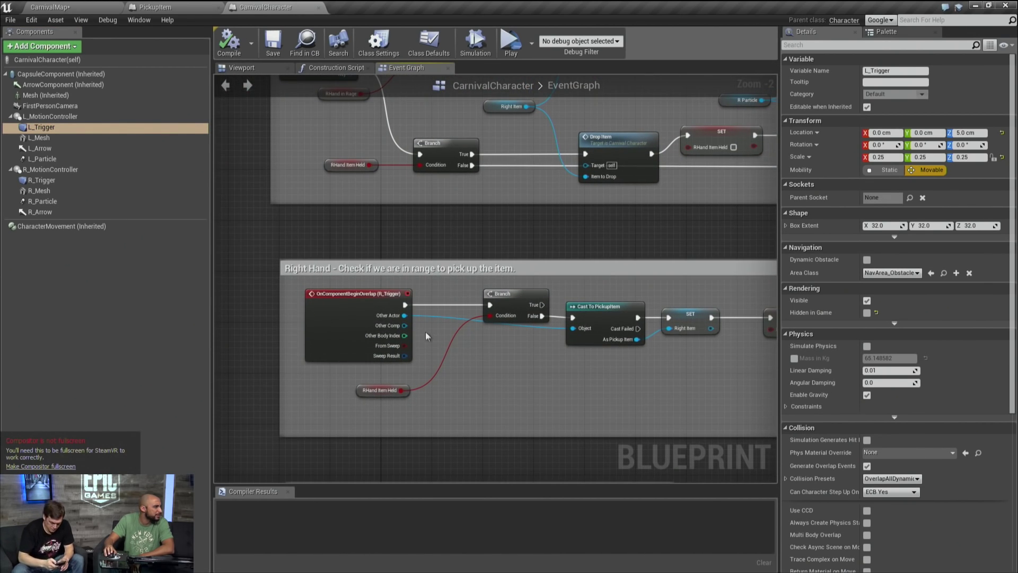
{"action": "right_click_drag", "start_coordinate": [428, 344], "coordinate": [413, 311]}
{"action": "left_click", "coordinate": [559, 297]}
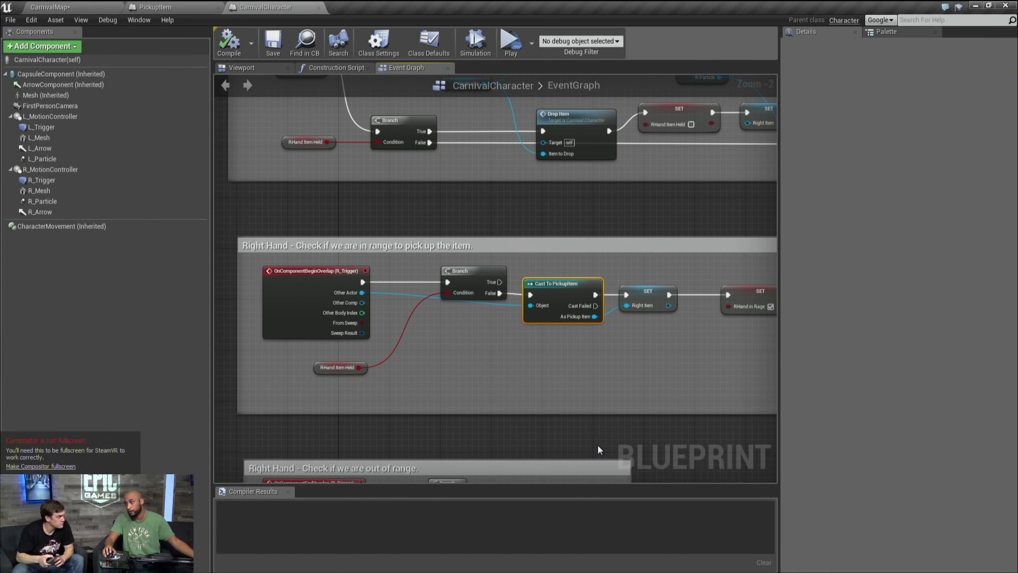
{"action": "right_click_drag", "start_coordinate": [606, 316], "coordinate": [561, 330]}
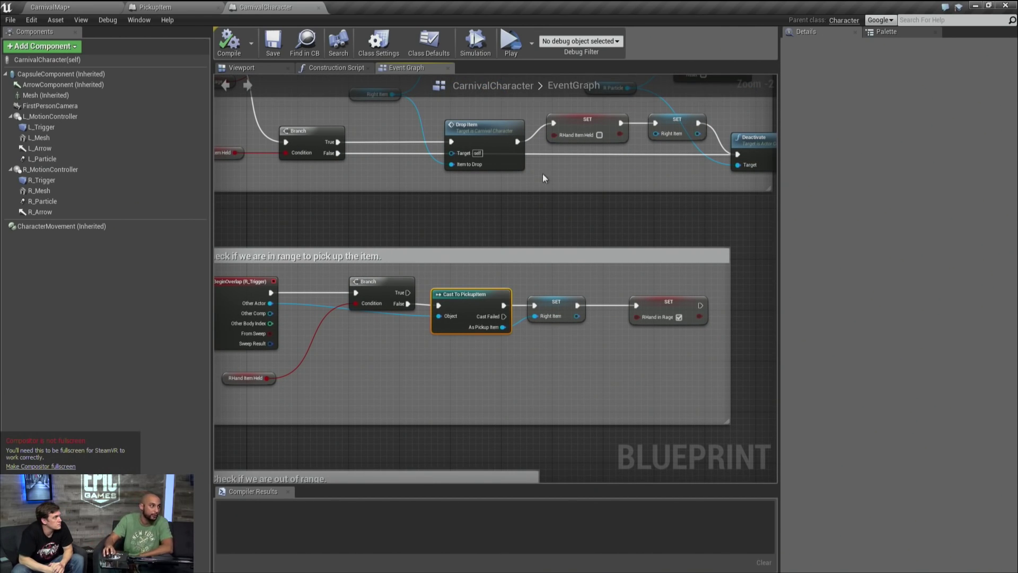
{"action": "right_click_drag", "start_coordinate": [507, 306], "coordinate": [515, 373]}
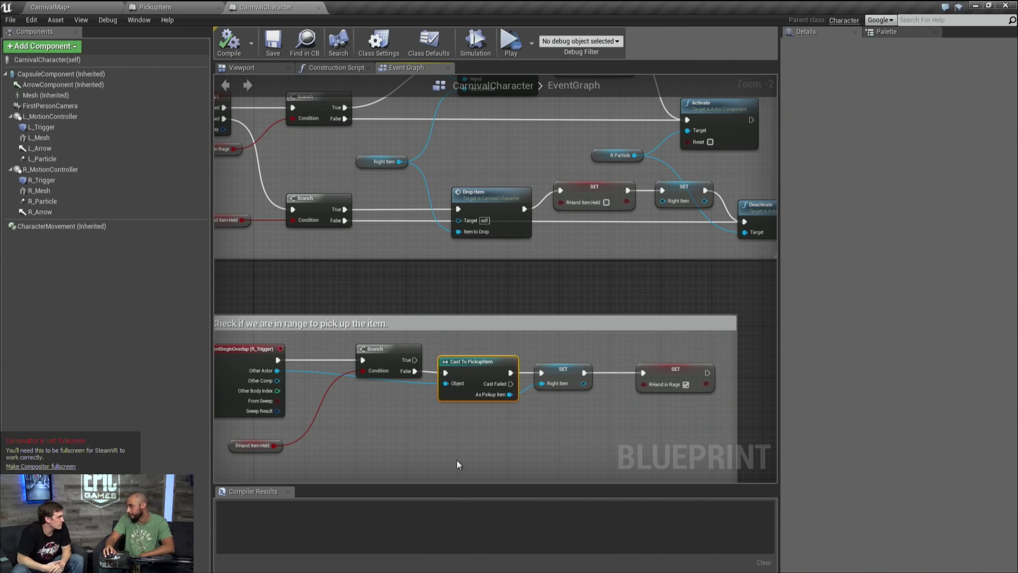
Trace how the R Arrow and Right Item variables feed the right hand's Pickup Item and Drop Item calls.
{"action": "right_click_drag", "start_coordinate": [342, 339], "coordinate": [459, 416]}
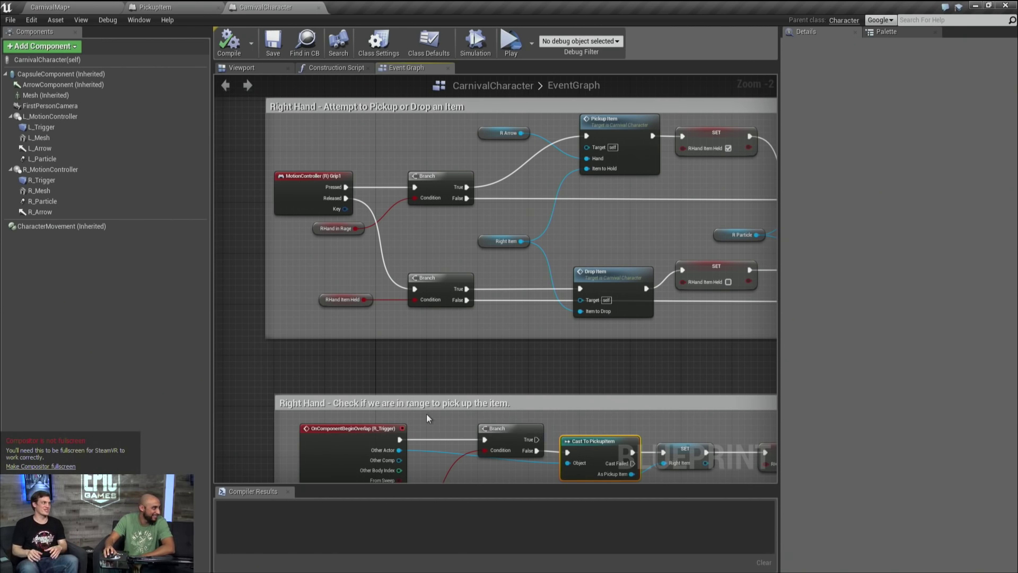
{"action": "right_click_drag", "start_coordinate": [505, 385], "coordinate": [485, 422]}
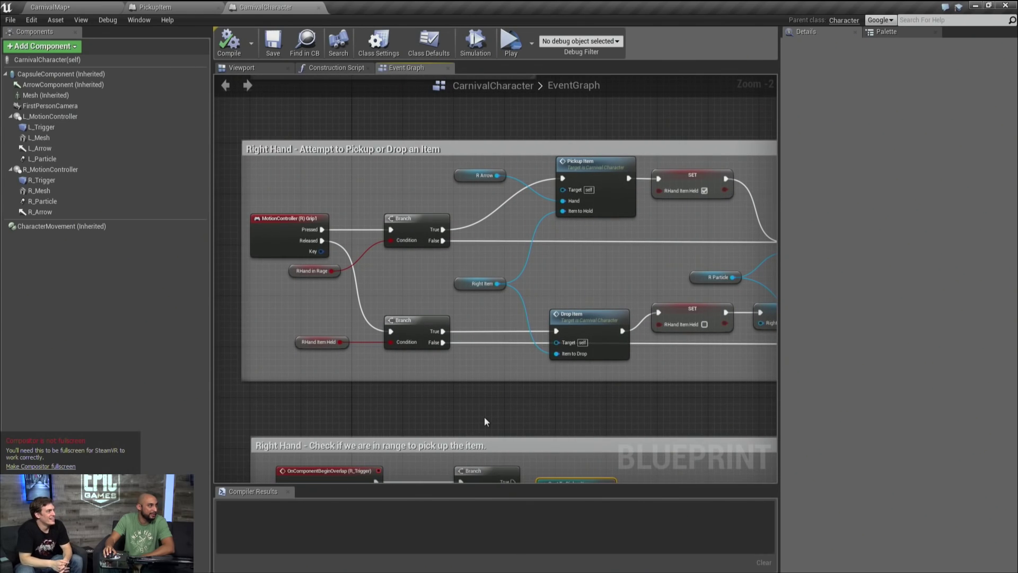
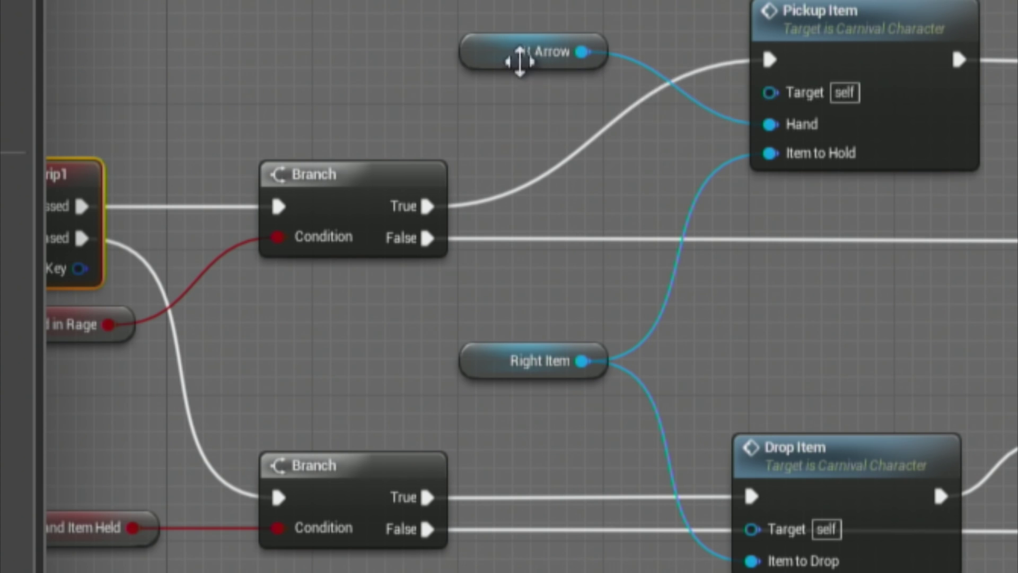
{"action": "right_click_drag", "start_coordinate": [630, 170], "coordinate": [523, 83]}
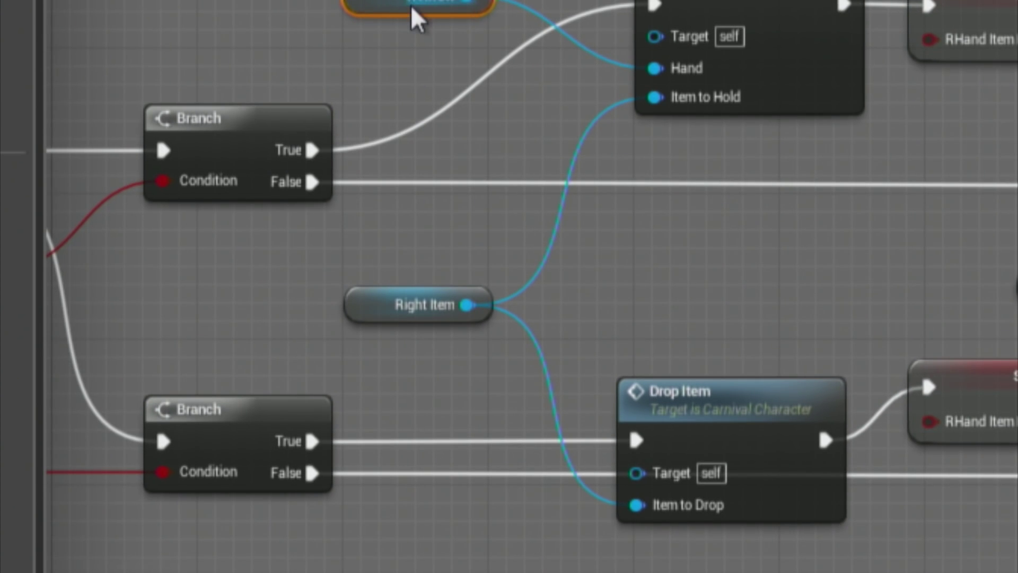
{"action": "right_click_drag", "start_coordinate": [451, 27], "coordinate": [451, 101]}
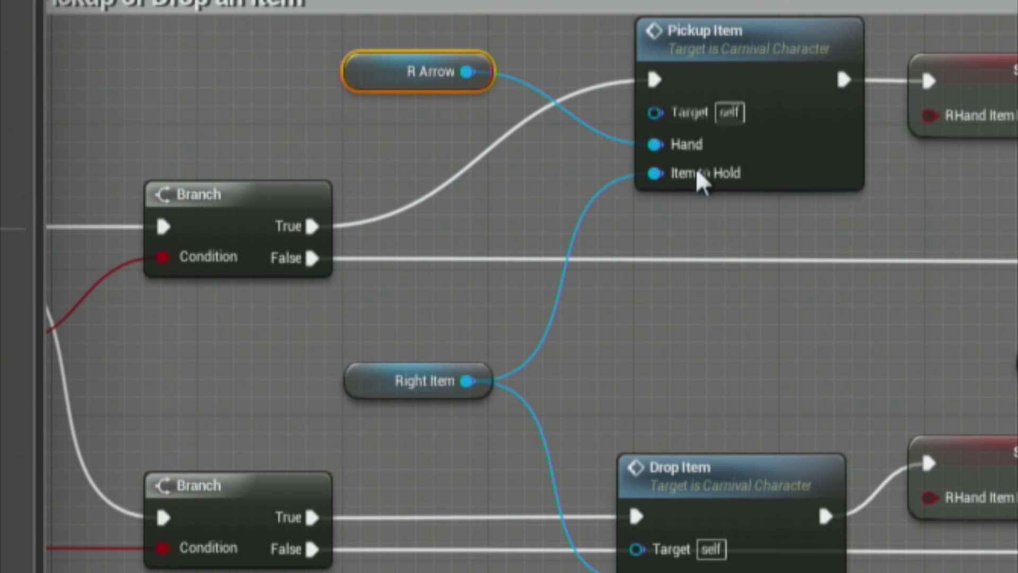
{"action": "left_click", "coordinate": [412, 391]}
{"action": "right_click_drag", "start_coordinate": [411, 391], "coordinate": [527, 77]}
{"action": "right_click_drag", "start_coordinate": [938, 188], "coordinate": [1017, 195]}
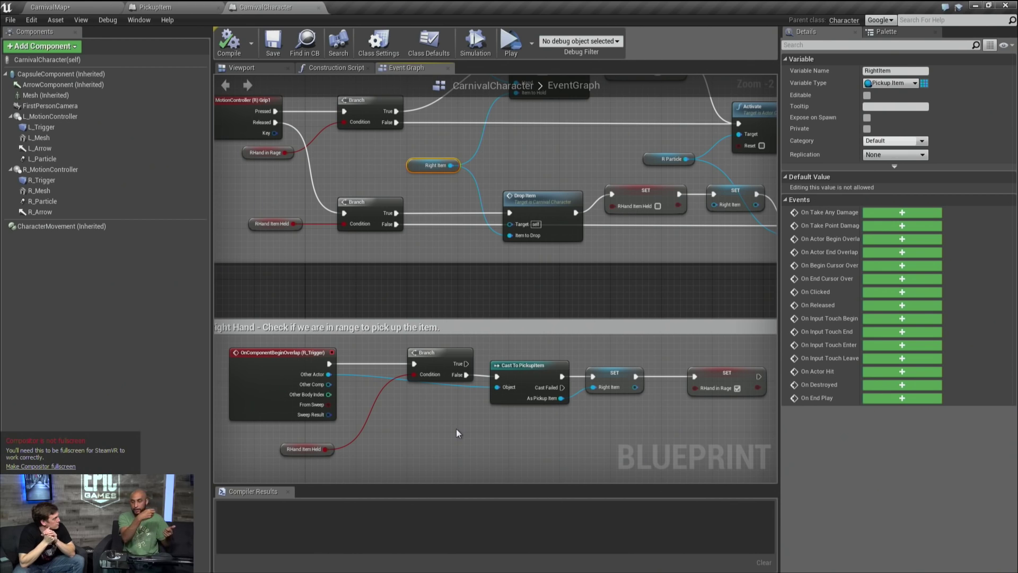
Examine the right hand's Pickup Item call and the Activate node that targets R Particle.
{"action": "right_click_drag", "start_coordinate": [600, 254], "coordinate": [470, 332]}
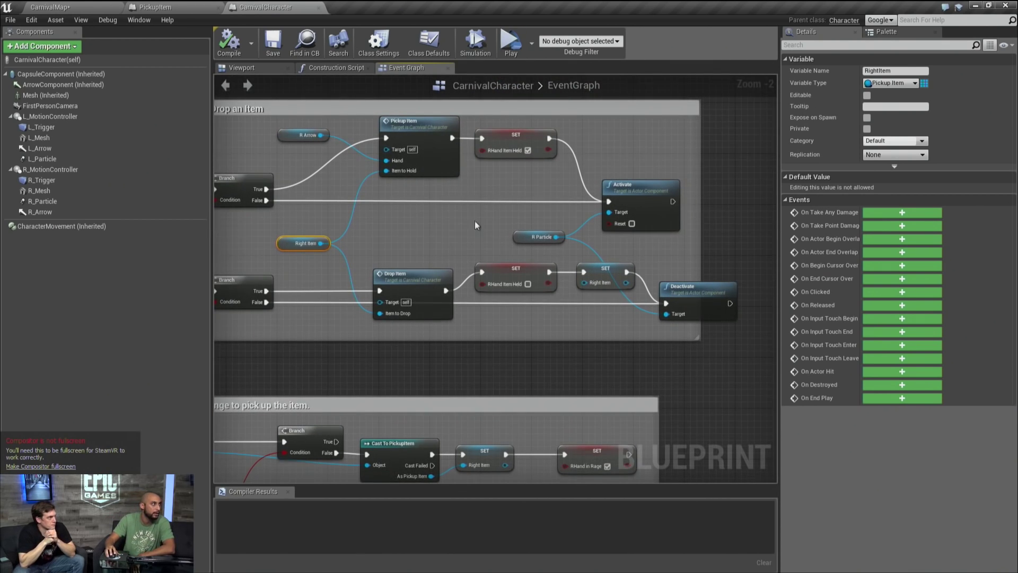
{"action": "left_click", "coordinate": [416, 149]}
{"action": "right_click_drag", "start_coordinate": [553, 295], "coordinate": [558, 335]}
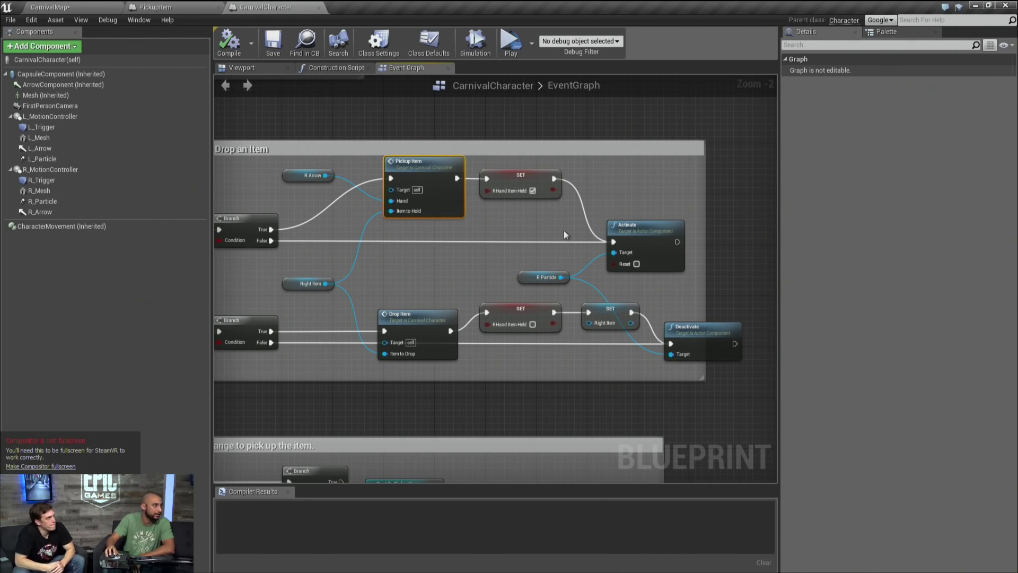
{"action": "left_click", "coordinate": [670, 249]}
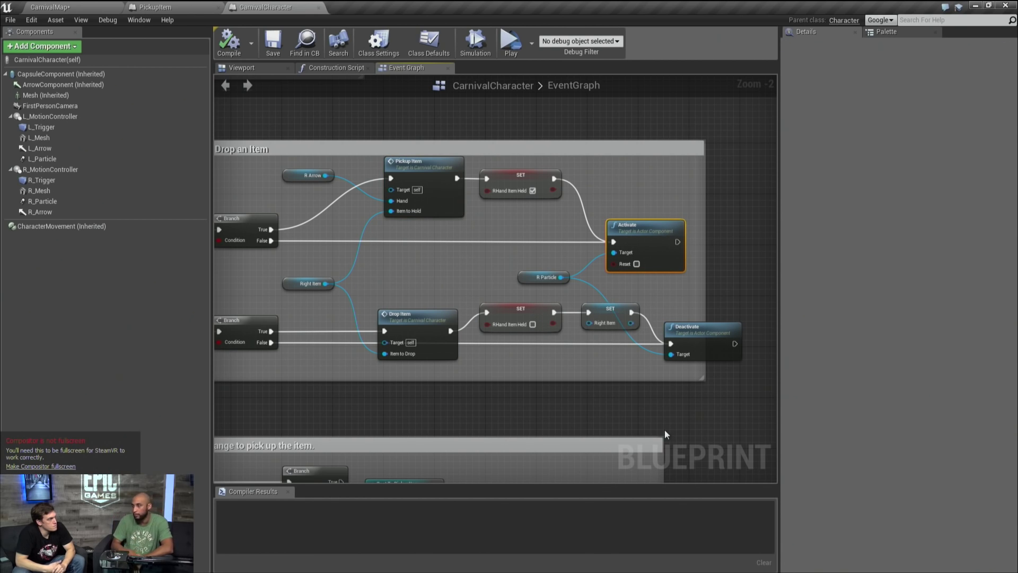
Go to the PickupItem custom event's definition and examine its IsValid check, Branch and AttachTo nodes.
{"action": "double_click", "coordinate": [433, 178]}
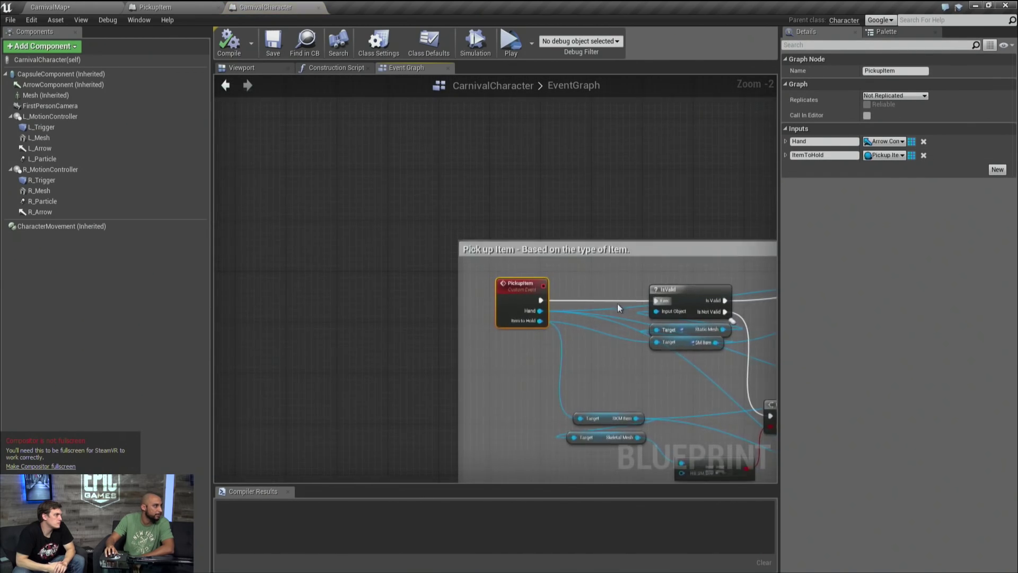
{"action": "scroll", "coordinate": [441, 265], "scroll_direction": "down", "scroll_amount": 3}
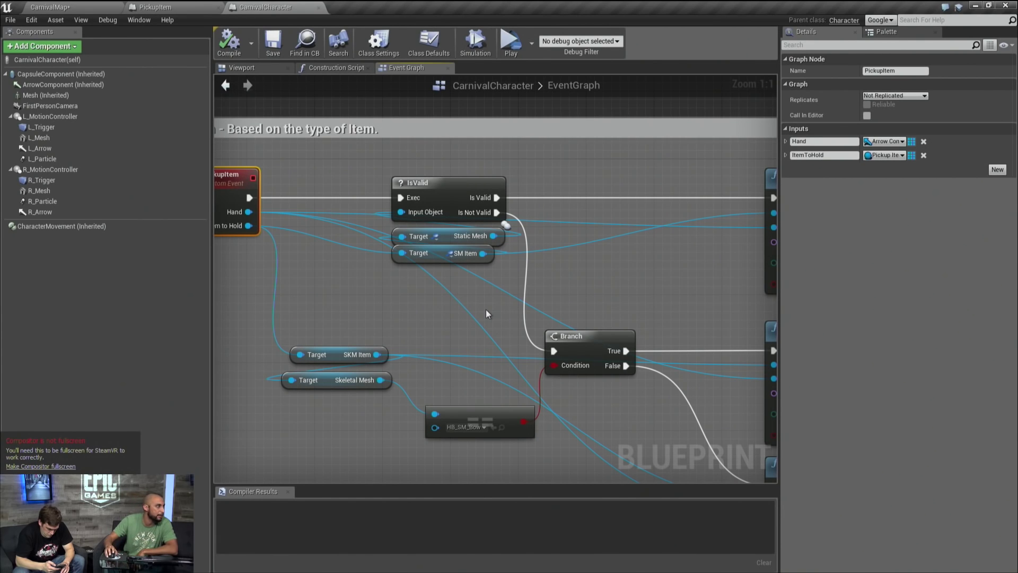
{"action": "right_click_drag", "start_coordinate": [508, 271], "coordinate": [439, 252]}
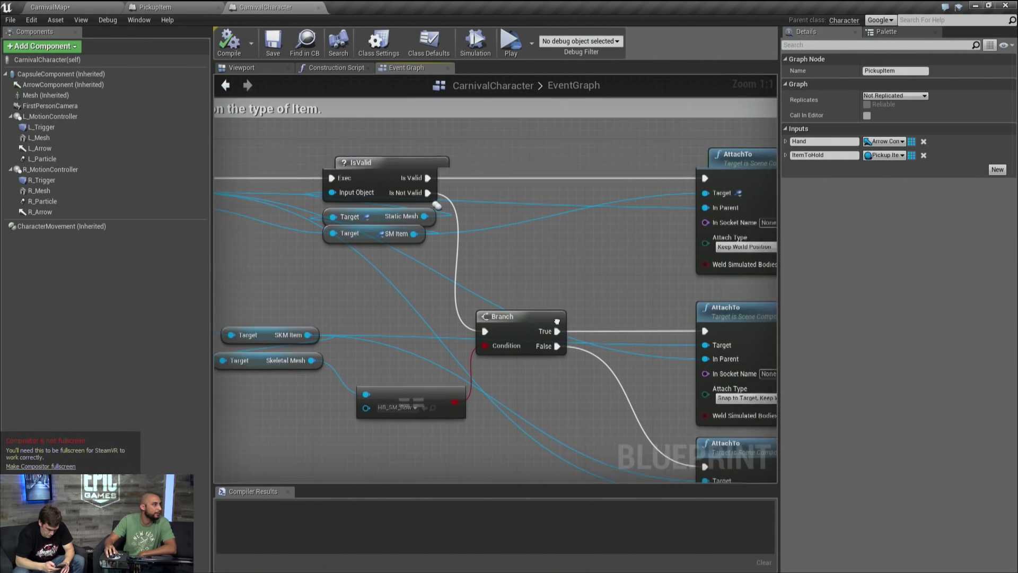
{"action": "right_click_drag", "start_coordinate": [557, 321], "coordinate": [453, 276]}
{"action": "left_click", "coordinate": [605, 127]}
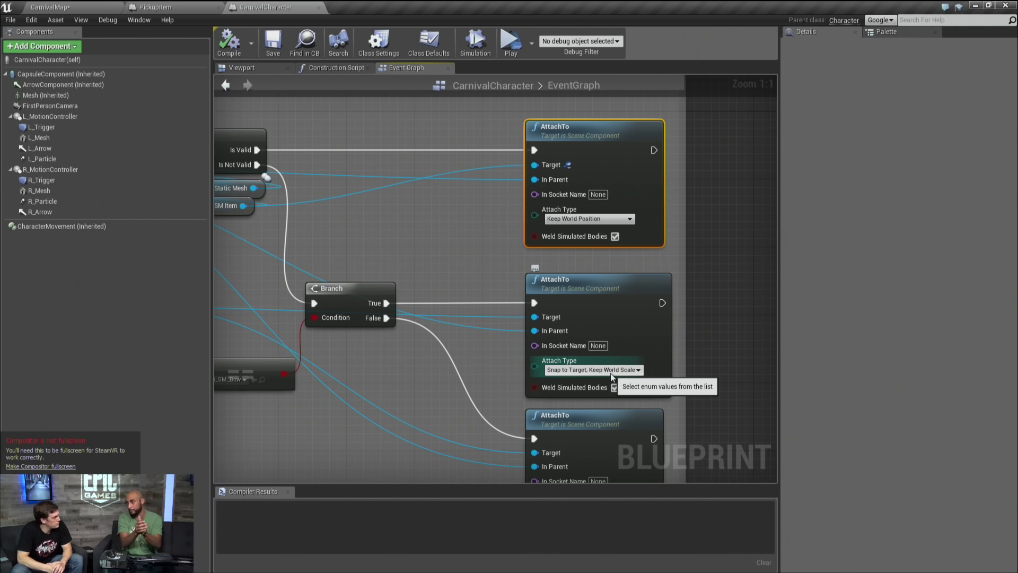
Compare the attach types of the three AttachTo nodes in the PickupItem event.
{"action": "right_click_drag", "start_coordinate": [606, 377], "coordinate": [609, 361]}
{"action": "scroll", "coordinate": [609, 361], "scroll_direction": "down", "scroll_amount": 6}
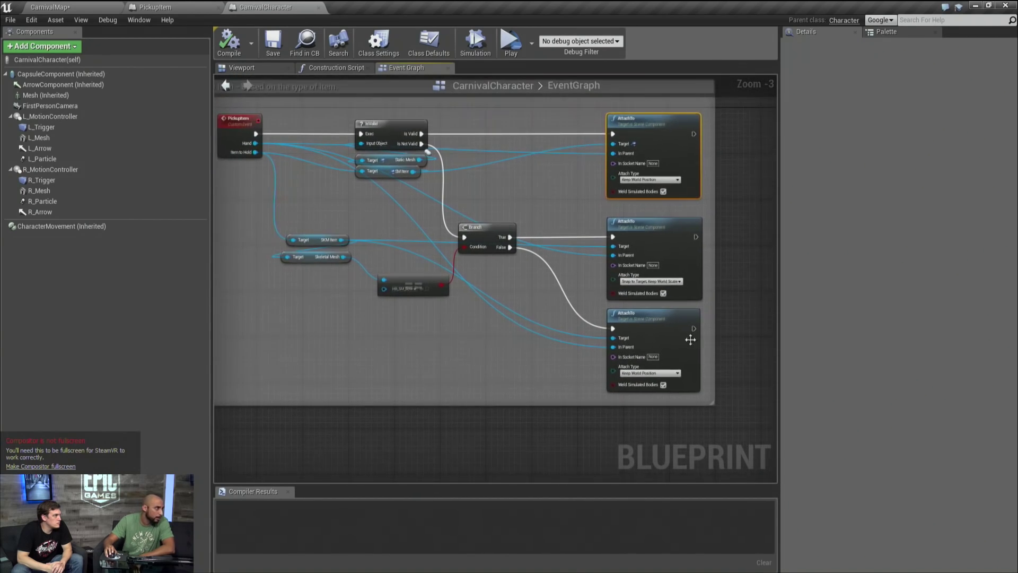
{"action": "right_click_drag", "start_coordinate": [502, 335], "coordinate": [524, 317]}
Examine the DropItem custom event from its Item to Drop input through the static and skeletal mesh IsValid checks.
{"action": "scroll", "coordinate": [410, 345], "scroll_direction": "up", "scroll_amount": 6}
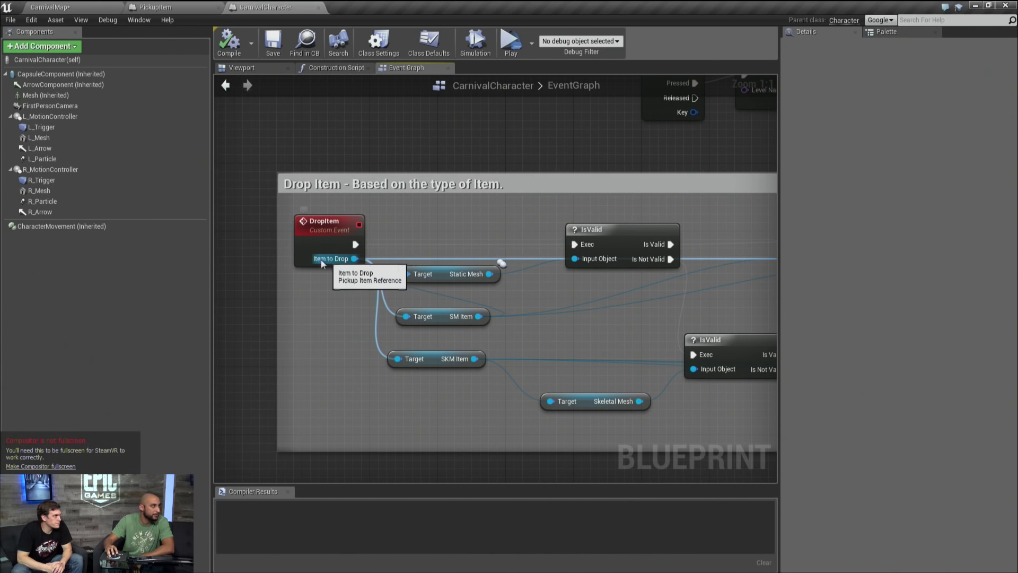
{"action": "right_click_drag", "start_coordinate": [485, 337], "coordinate": [372, 344]}
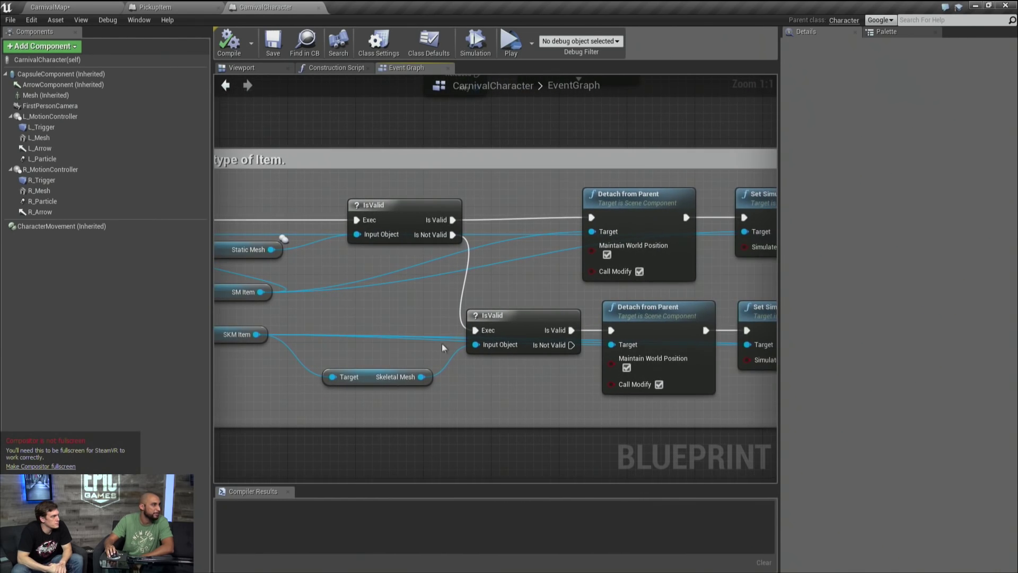
{"action": "scroll", "coordinate": [307, 323], "scroll_direction": "down", "scroll_amount": 2}
{"action": "right_click_drag", "start_coordinate": [306, 323], "coordinate": [281, 322]}
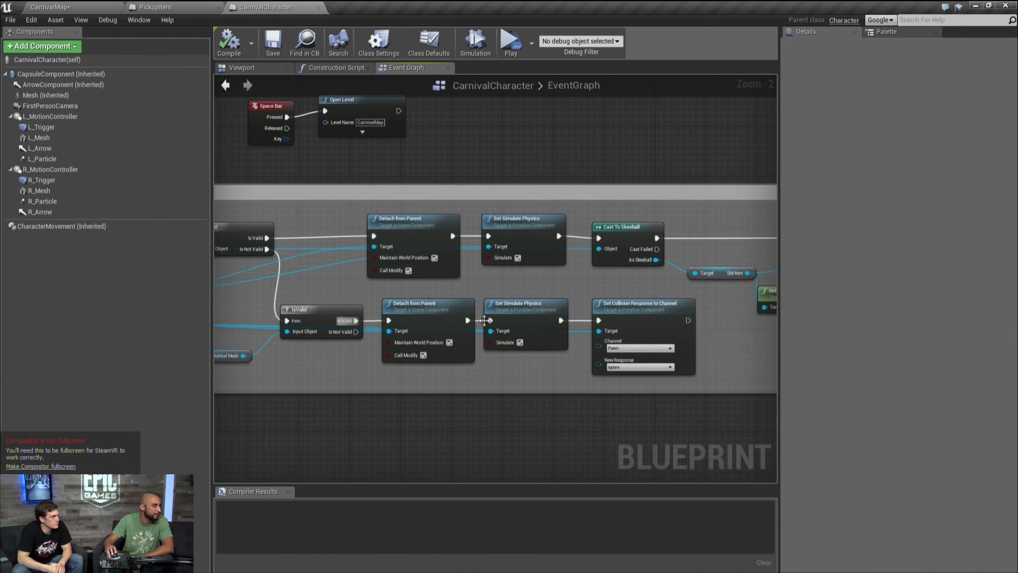
{"action": "right_click_drag", "start_coordinate": [753, 287], "coordinate": [631, 288]}
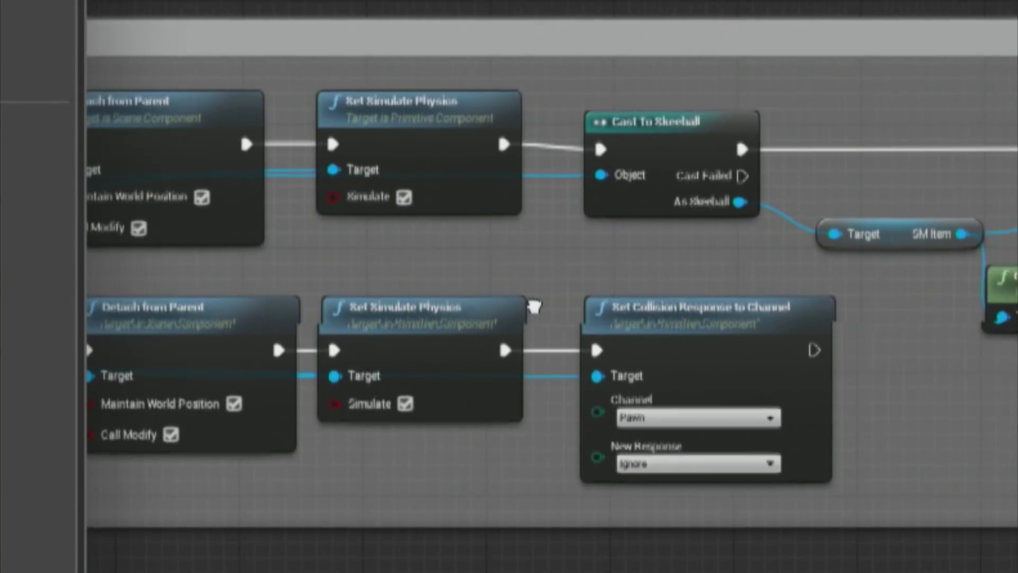
Trace DropItem's Detach from Parent, Set Simulate Physics, Cast To Skeeball and Get Component Velocity nodes, plus Set Collision Response to Channel.
{"action": "right_click_drag", "start_coordinate": [399, 300], "coordinate": [632, 297]}
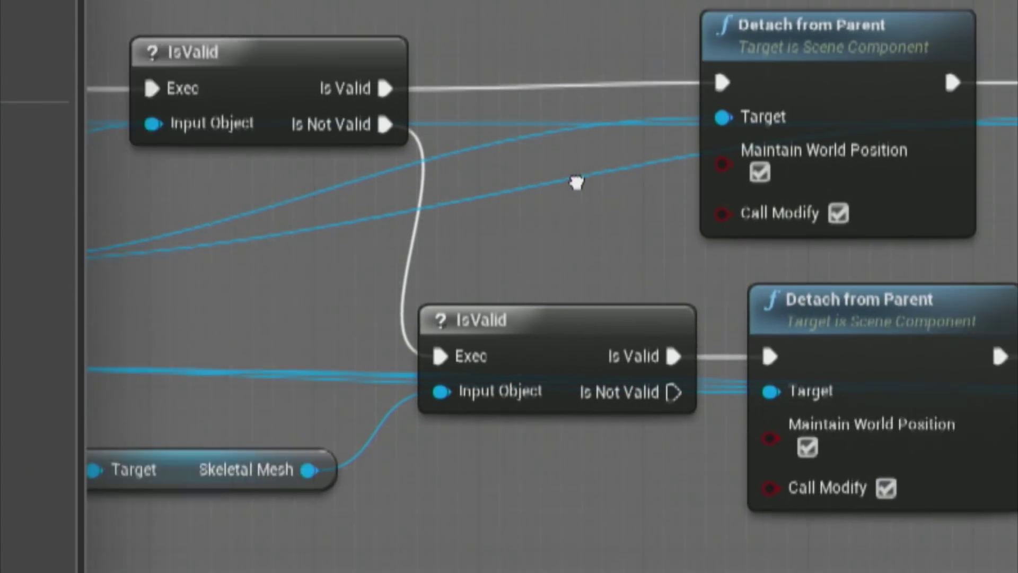
{"action": "right_click_drag", "start_coordinate": [577, 182], "coordinate": [454, 211]}
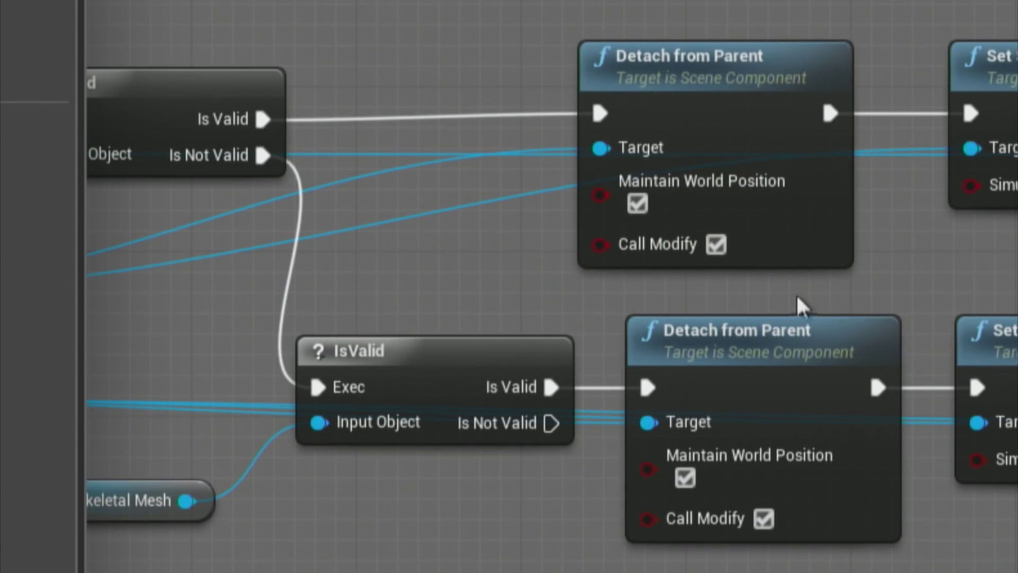
{"action": "right_click_drag", "start_coordinate": [795, 296], "coordinate": [743, 280]}
{"action": "right_click_drag", "start_coordinate": [830, 289], "coordinate": [678, 263]}
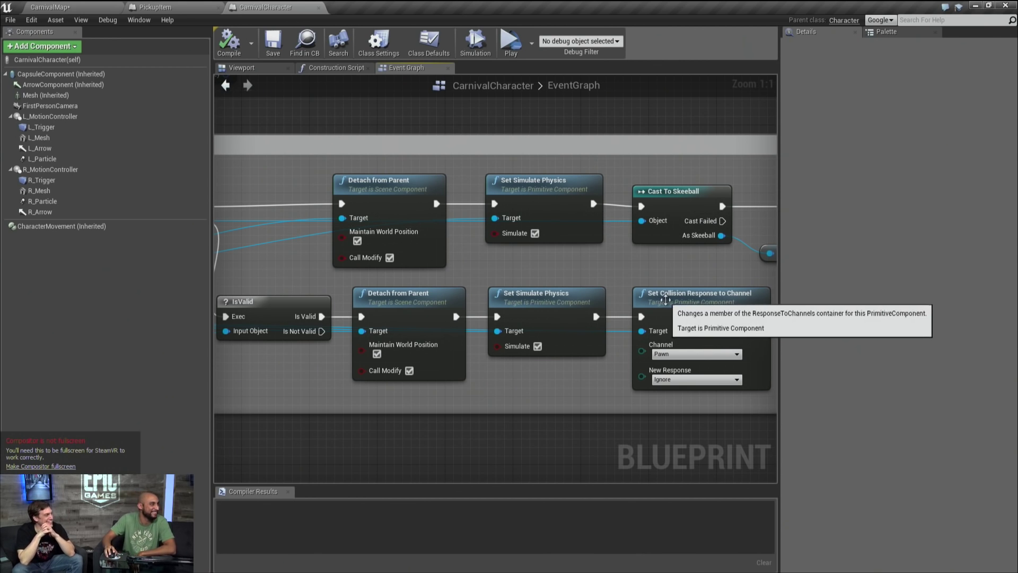
{"action": "right_click_drag", "start_coordinate": [674, 272], "coordinate": [448, 249]}
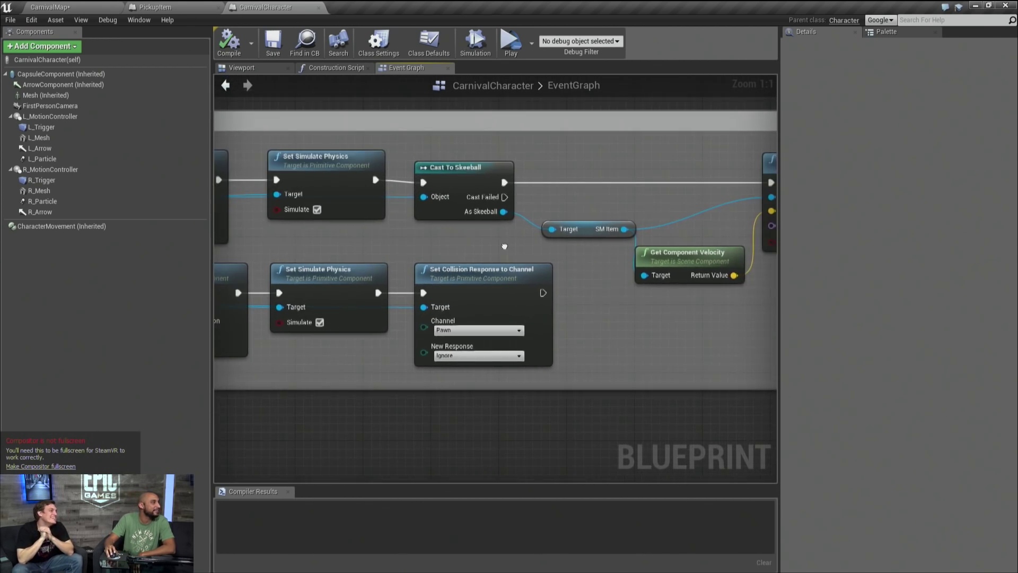
{"action": "right_click_drag", "start_coordinate": [598, 234], "coordinate": [484, 243]}
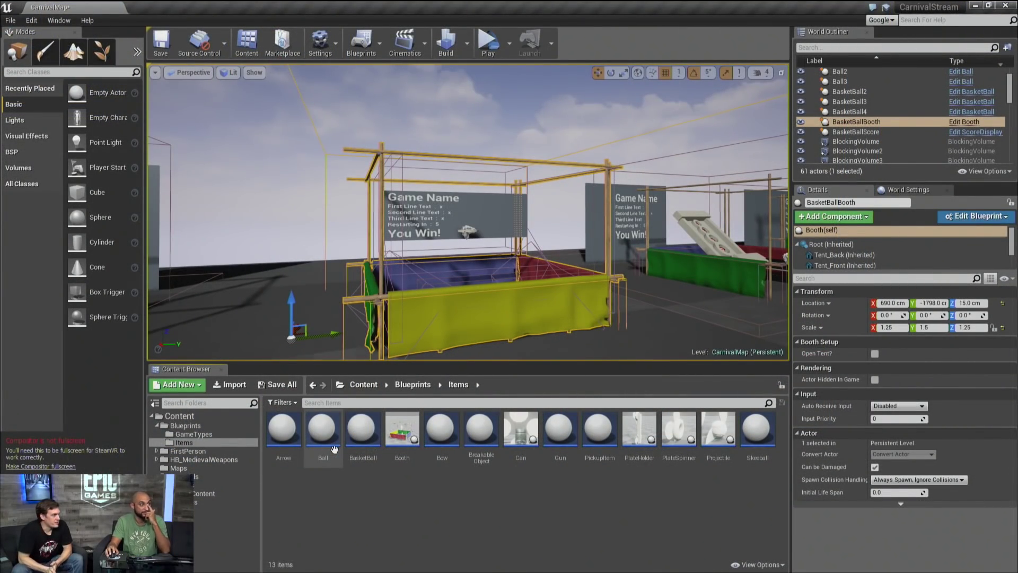
Select all six stacked cans in the can toss booth and raise them above the table, with the bottom row at Z 162 cm.
{"action": "right_click_drag", "start_coordinate": [466, 223], "coordinate": [557, 303]}
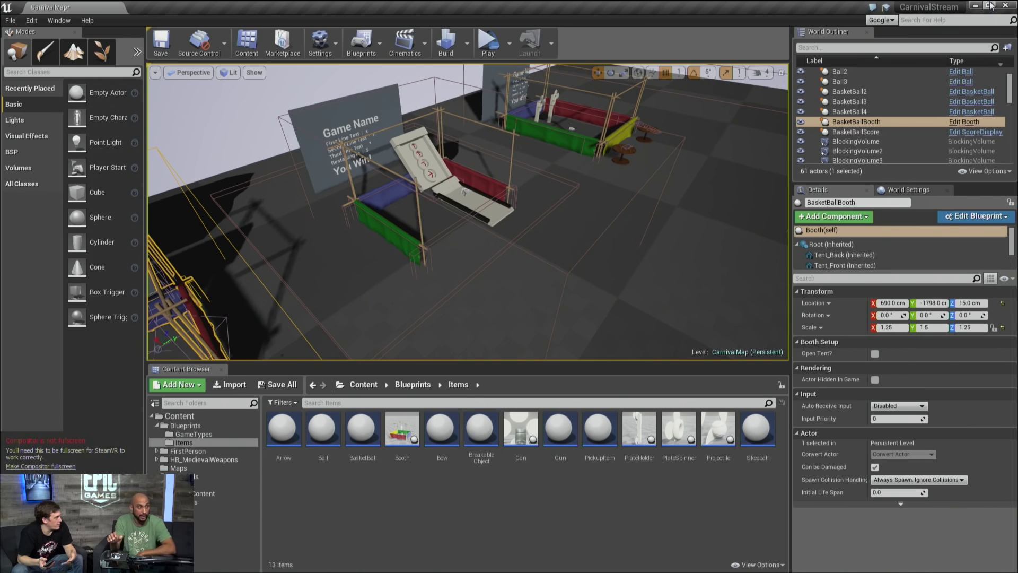
{"action": "right_click_drag", "start_coordinate": [466, 212], "coordinate": [554, 227]}
{"action": "left_click", "coordinate": [445, 201]}
{"action": "right_click_drag", "start_coordinate": [446, 200], "coordinate": [537, 249]}
{"action": "left_click", "coordinate": [524, 249], "text": "ctrl"}
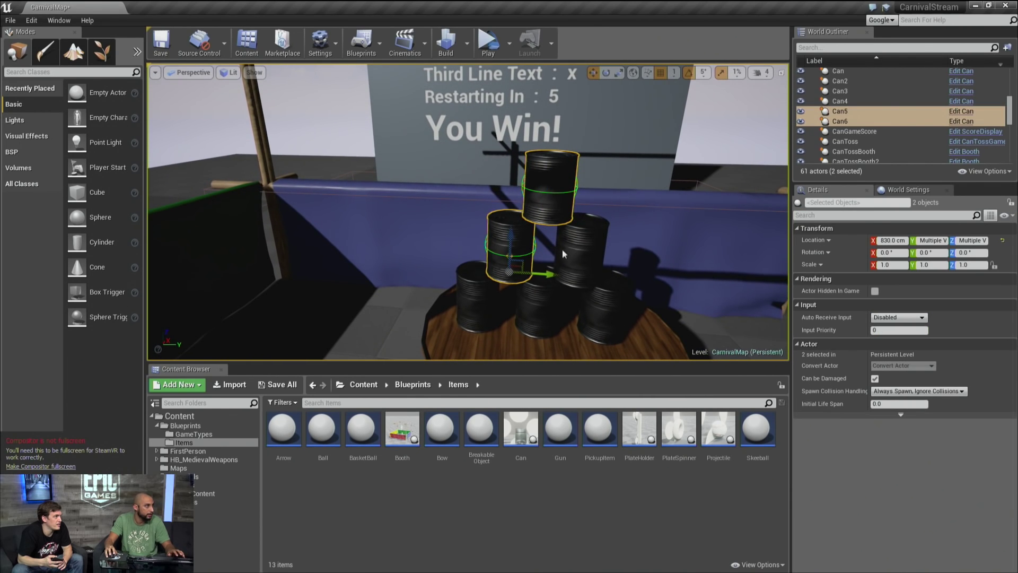
{"action": "left_click", "coordinate": [581, 247], "text": "ctrl"}
{"action": "left_click", "coordinate": [480, 297], "text": "ctrl"}
{"action": "left_click", "coordinate": [547, 310], "text": "ctrl"}
{"action": "left_click", "coordinate": [574, 301], "text": "ctrl"}
{"action": "right_click_drag", "start_coordinate": [573, 301], "coordinate": [554, 320]}
{"action": "left_click_drag", "start_coordinate": [459, 274], "coordinate": [459, 180]}
{"action": "right_click_drag", "start_coordinate": [459, 180], "coordinate": [478, 191]}
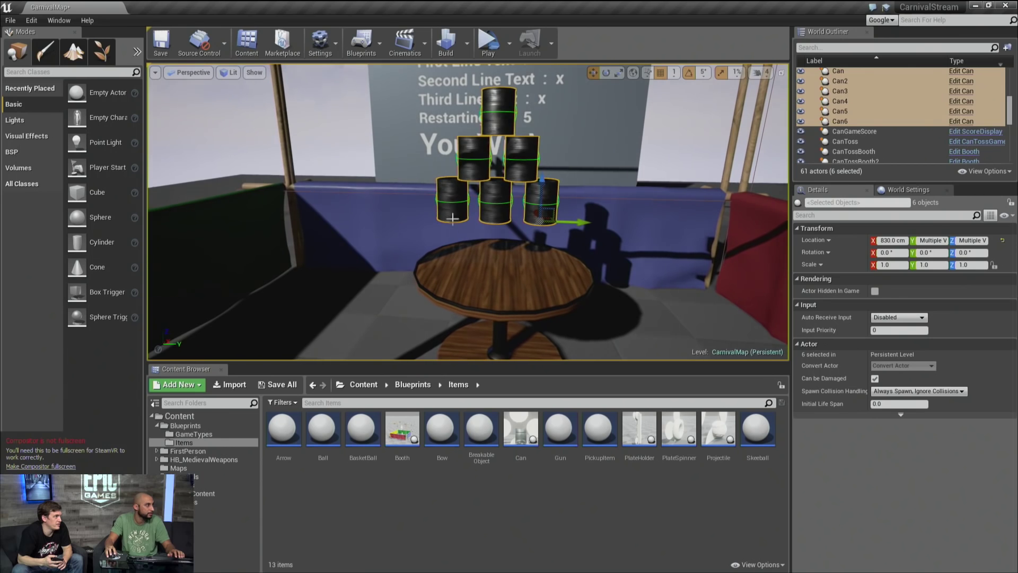
Duplicate the bottom row of three cans straight down to Z 122 cm so the copies fill the gap above the table.
{"action": "left_click", "coordinate": [452, 201]}
{"action": "left_click", "coordinate": [507, 209], "text": "ctrl"}
{"action": "left_click", "coordinate": [540, 206], "text": "ctrl"}
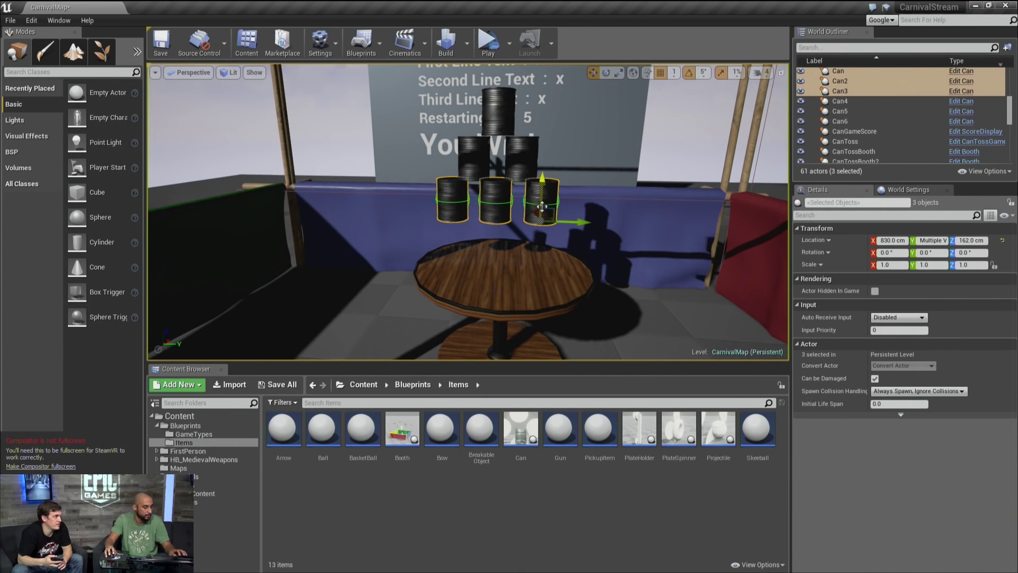
{"action": "left_click_drag", "start_coordinate": [544, 182], "coordinate": [559, 228], "text": "alt"}
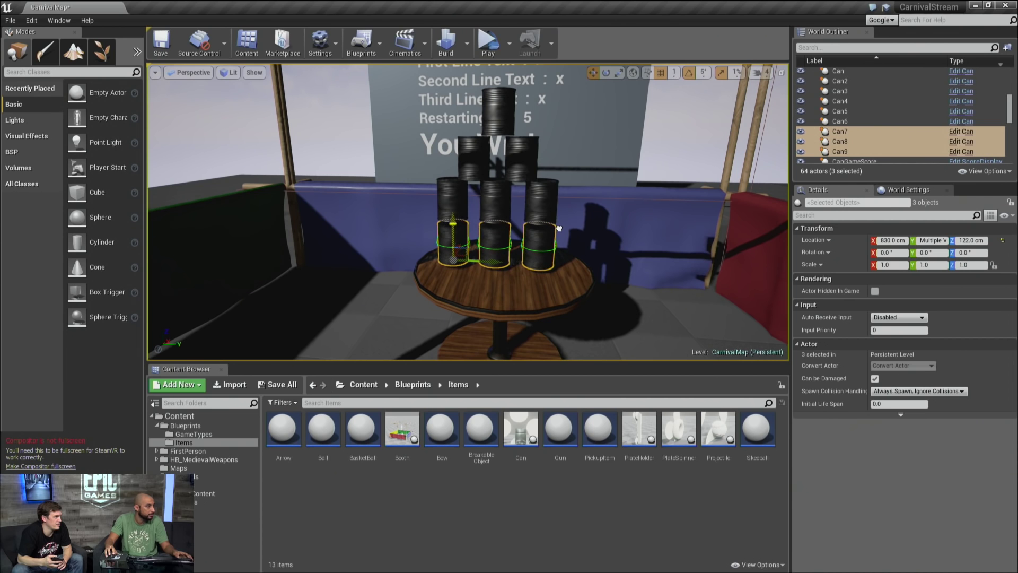
Select the CanToss game actor on the floor beside the table and set its Cans Remaining to 9.
{"action": "right_click_drag", "start_coordinate": [611, 264], "coordinate": [644, 271]}
{"action": "right_click", "coordinate": [610, 258]}
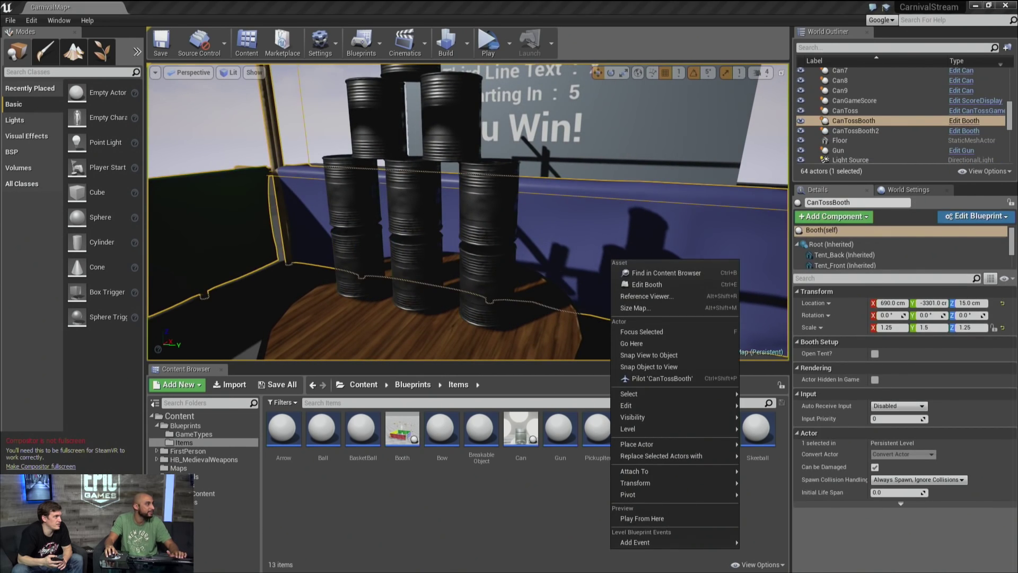
{"action": "left_click", "coordinate": [642, 332]}
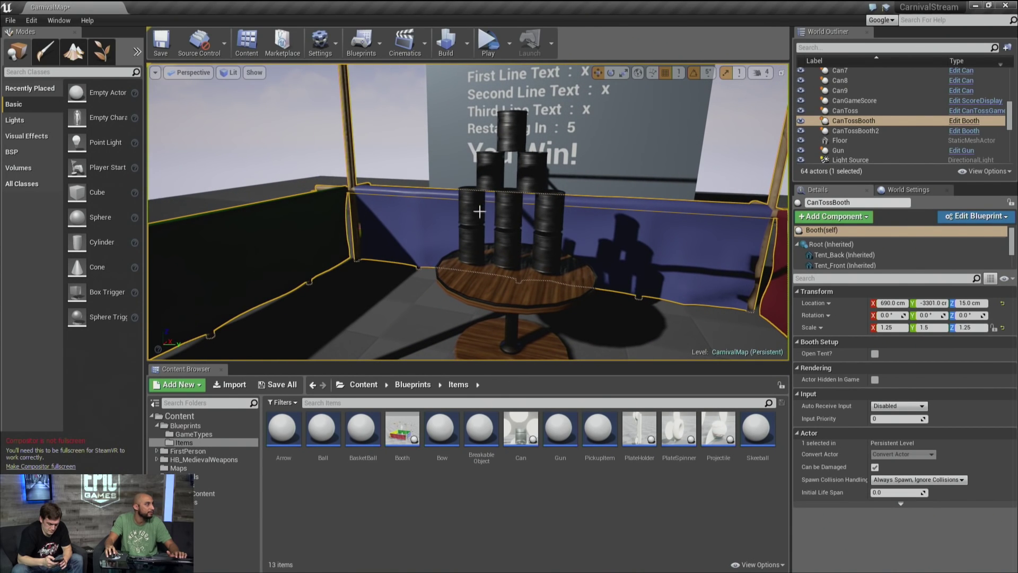
{"action": "right_click_drag", "start_coordinate": [601, 244], "coordinate": [531, 266]}
{"action": "left_click", "coordinate": [497, 273]}
{"action": "left_click", "coordinate": [874, 353]}
{"action": "type", "text": "9"}
{"action": "key", "text": "Return"}
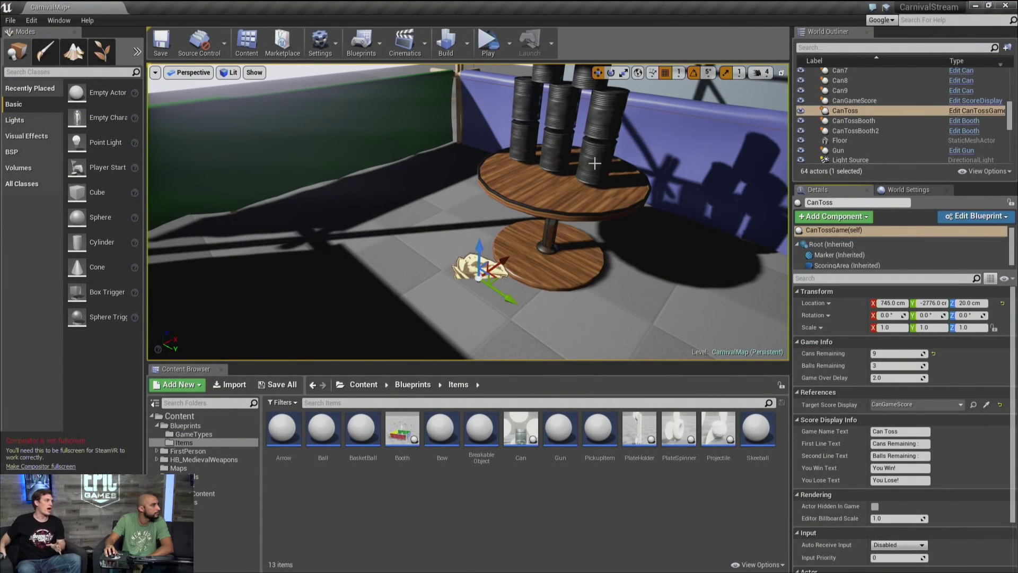
Open the Can blueprint from Can8, inspect its Can mesh component, and locate the INST_Milk_Can_00 material in the project.
{"action": "left_click", "coordinate": [901, 80]}
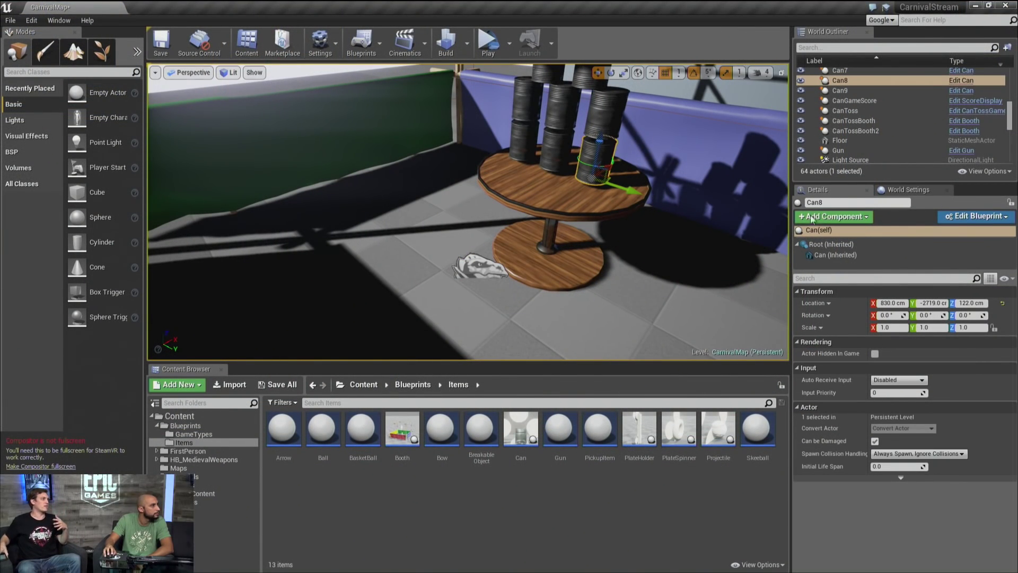
{"action": "left_click", "coordinate": [968, 81]}
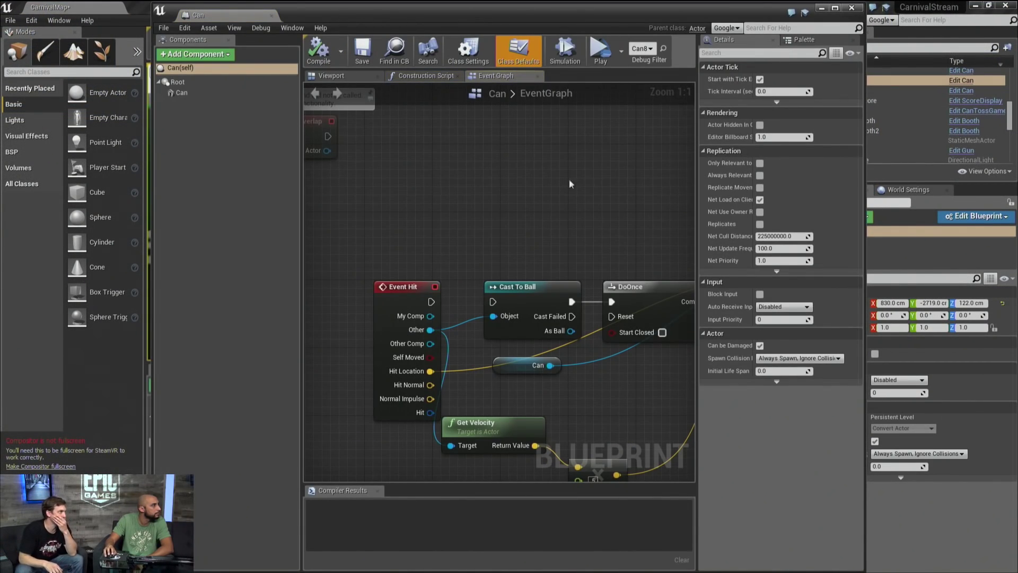
{"action": "left_click", "coordinate": [185, 95]}
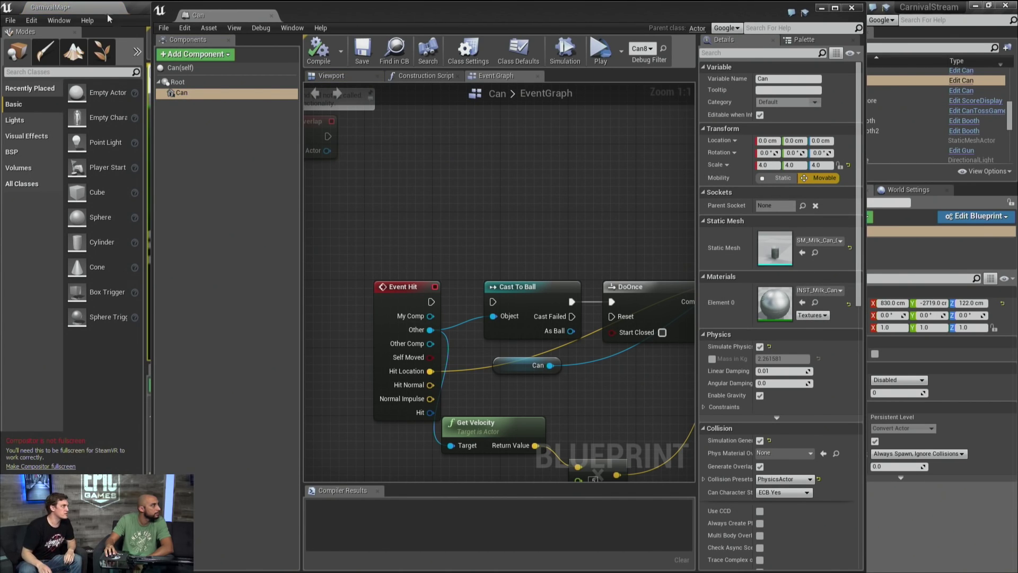
{"action": "left_click", "coordinate": [271, 15]}
{"action": "left_click", "coordinate": [332, 442]}
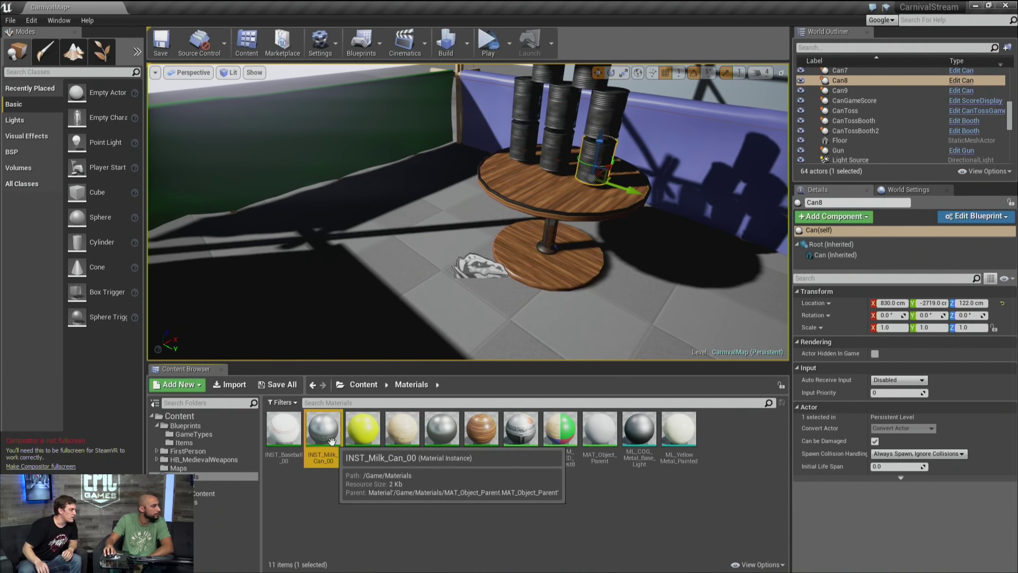
Open the INST_Milk_Can_00 material instance and examine its scalar values, texture parameters and parent material.
{"action": "double_click", "coordinate": [333, 442]}
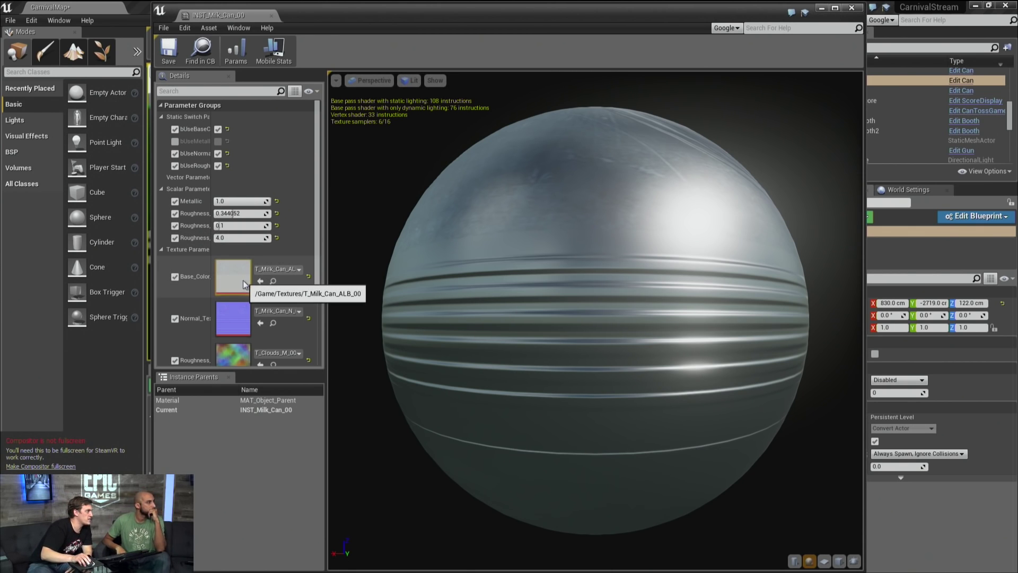
{"action": "scroll", "coordinate": [243, 280], "scroll_direction": "down", "scroll_amount": 2}
{"action": "scroll", "coordinate": [245, 337], "scroll_direction": "down", "scroll_amount": 2}
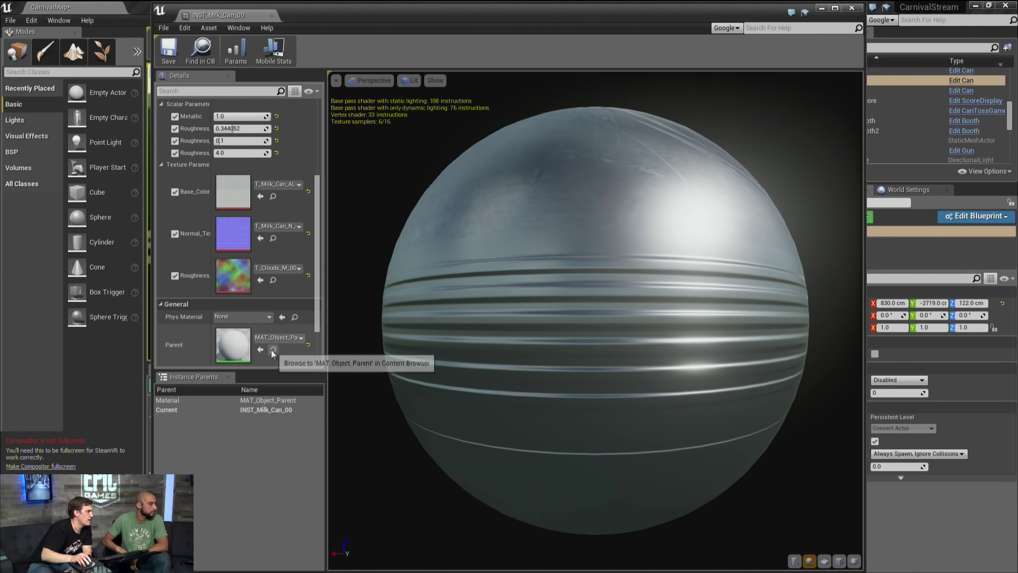
Open the parent material MAT_Object_Parent and examine its output inputs and the Base_Color nodes in its graph.
{"action": "left_click_drag", "start_coordinate": [447, 24], "coordinate": [470, 194]}
{"action": "double_click", "coordinate": [596, 441]}
{"action": "double_click", "coordinate": [469, 190]}
{"action": "right_click_drag", "start_coordinate": [418, 177], "coordinate": [581, 327]}
{"action": "right_click_drag", "start_coordinate": [679, 273], "coordinate": [597, 244]}
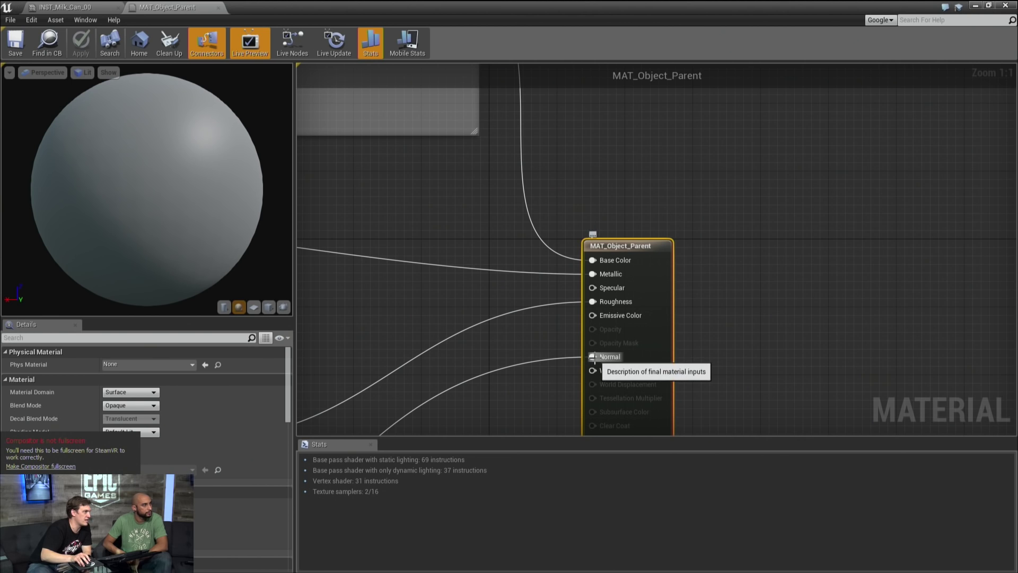
{"action": "right_click_drag", "start_coordinate": [486, 192], "coordinate": [629, 359]}
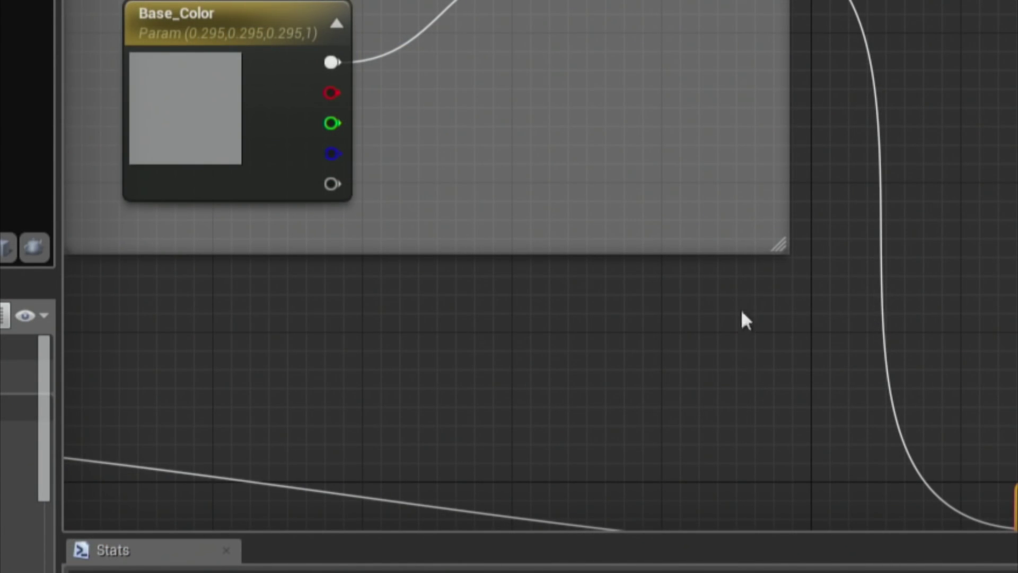
{"action": "right_click_drag", "start_coordinate": [742, 312], "coordinate": [940, 420]}
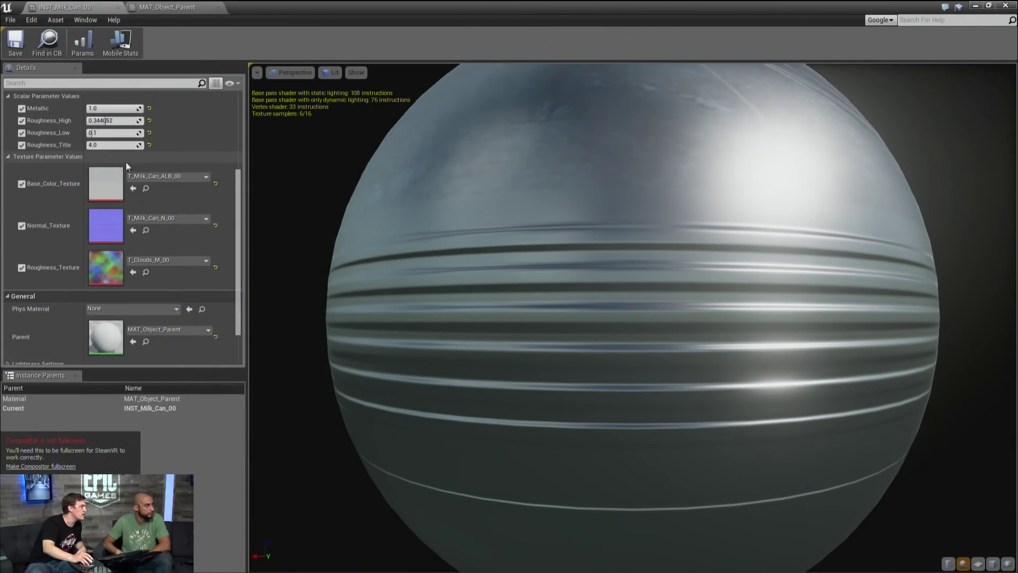
Compare the milk can instance's static switch parameters with the Base Color, Metallic, Roughness and Normal sections of MAT_Object_Parent.
{"action": "scroll", "coordinate": [125, 161], "scroll_direction": "up", "scroll_amount": 3}
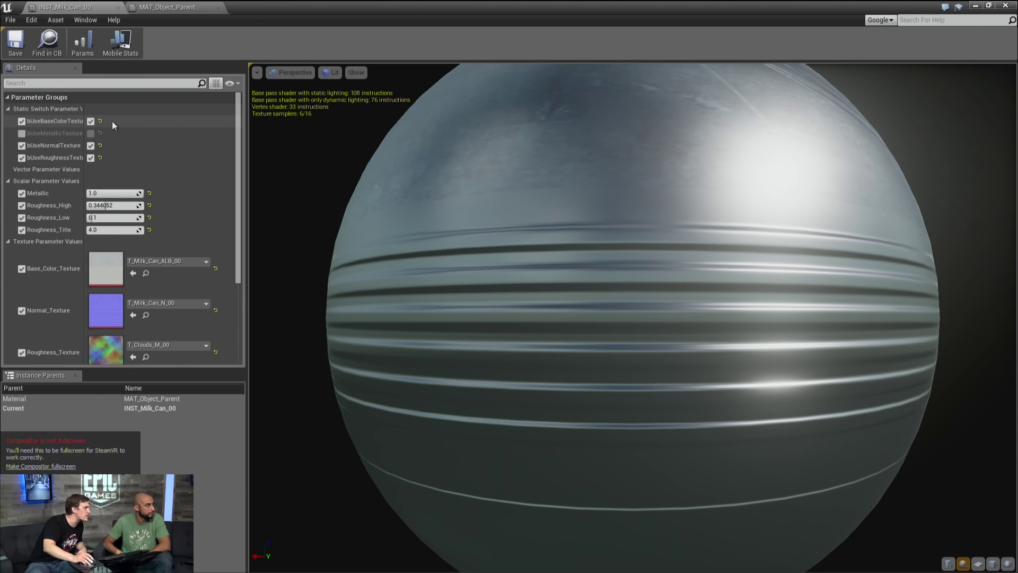
{"action": "left_click", "coordinate": [167, 7]}
{"action": "scroll", "coordinate": [612, 332], "scroll_direction": "down", "scroll_amount": 3}
{"action": "right_click_drag", "start_coordinate": [613, 332], "coordinate": [619, 264]}
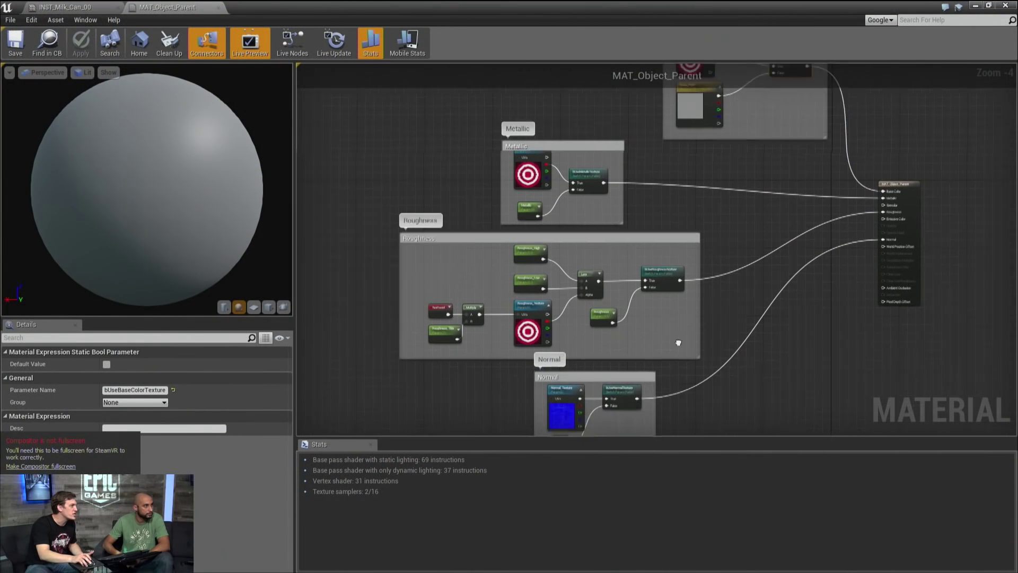
{"action": "right_click_drag", "start_coordinate": [678, 341], "coordinate": [669, 255]}
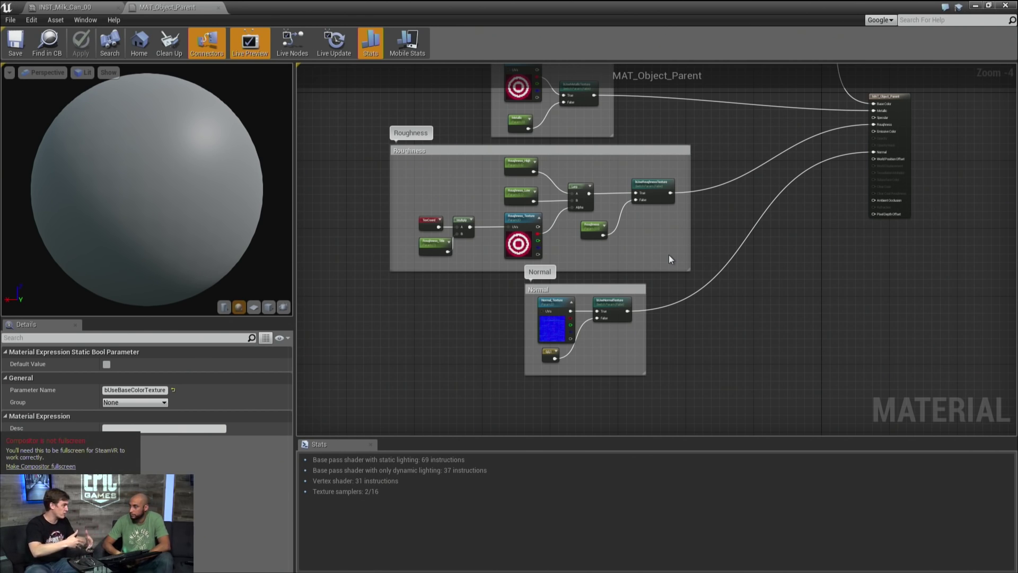
Examine the parent material's bUseNormalTexture switch and Roughness nodes, revisit the milk can instance, and close the material editor window.
{"action": "scroll", "coordinate": [661, 243], "scroll_direction": "up", "scroll_amount": 4}
{"action": "right_click_drag", "start_coordinate": [650, 360], "coordinate": [705, 263]}
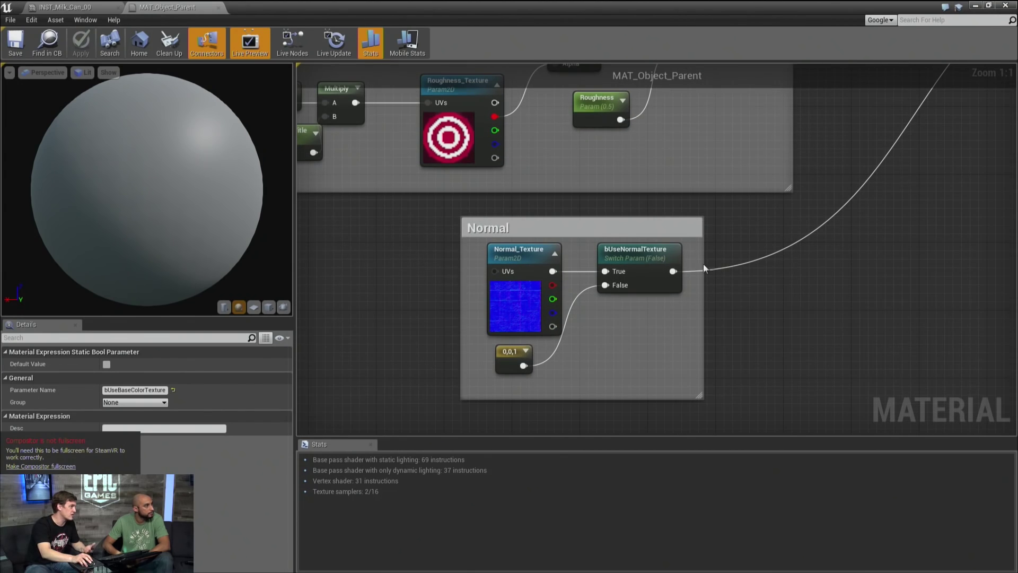
{"action": "left_click", "coordinate": [665, 265]}
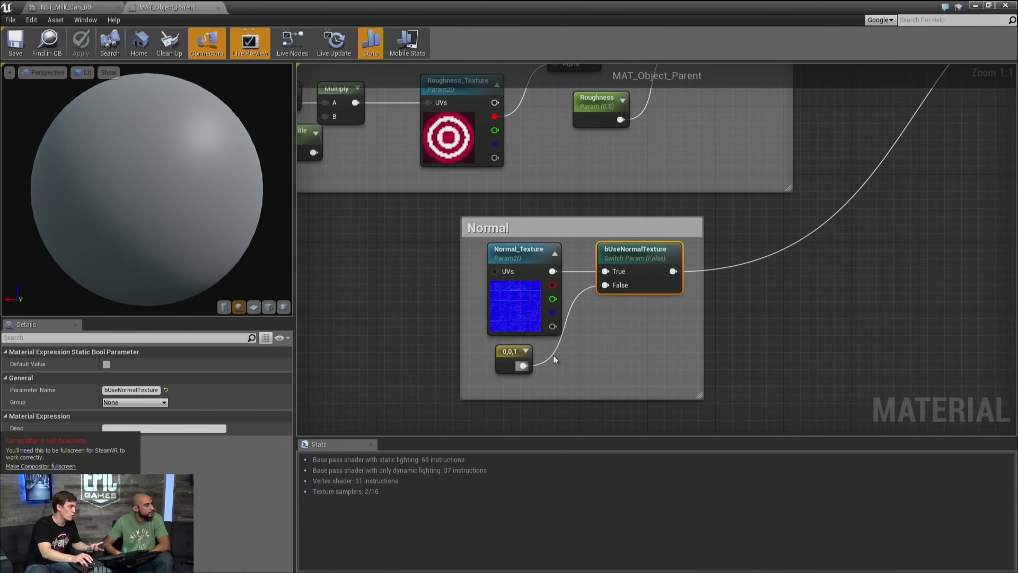
{"action": "right_click_drag", "start_coordinate": [710, 176], "coordinate": [815, 402]}
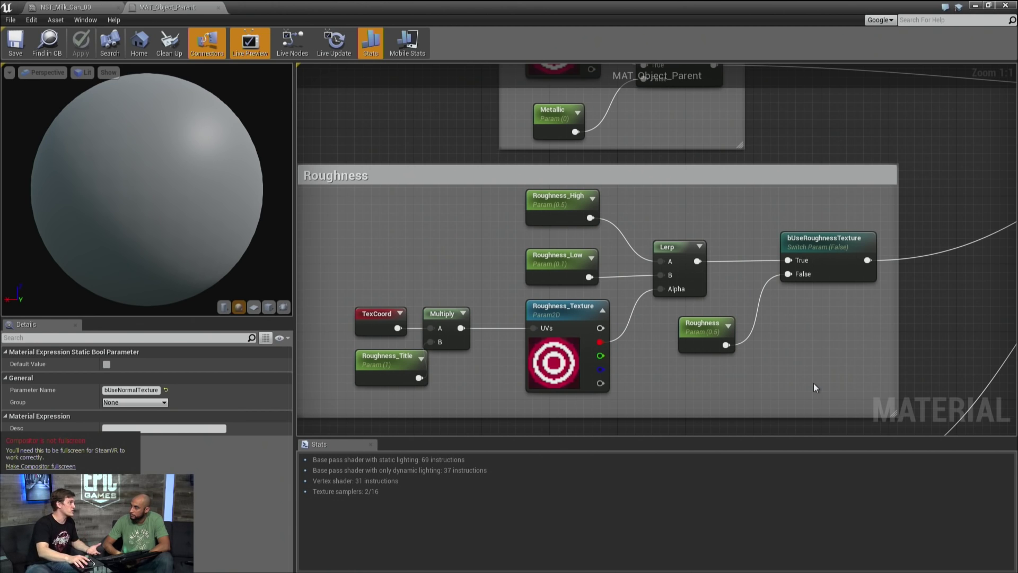
{"action": "left_click", "coordinate": [23, 6]}
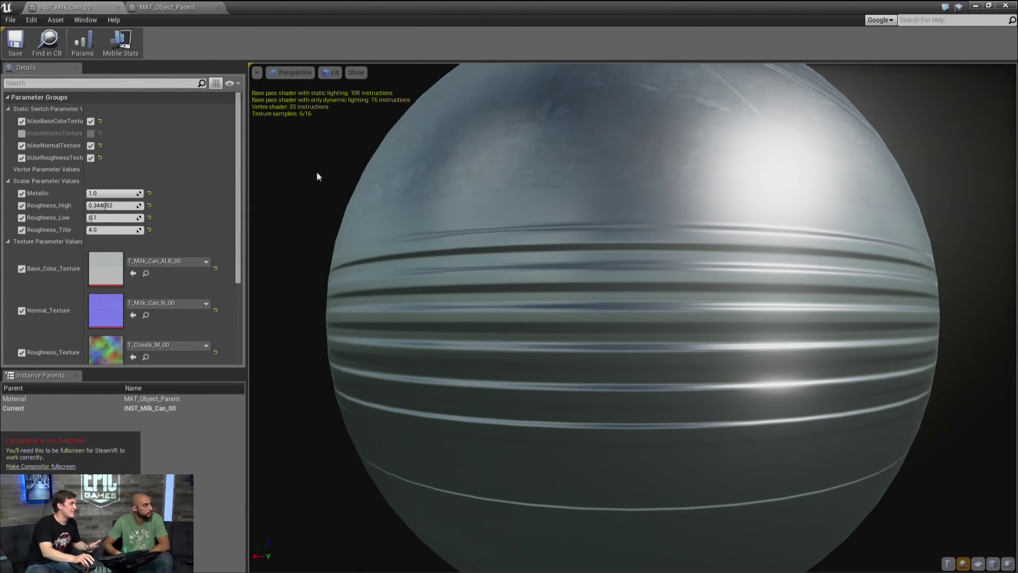
{"action": "left_click", "coordinate": [1005, 6]}
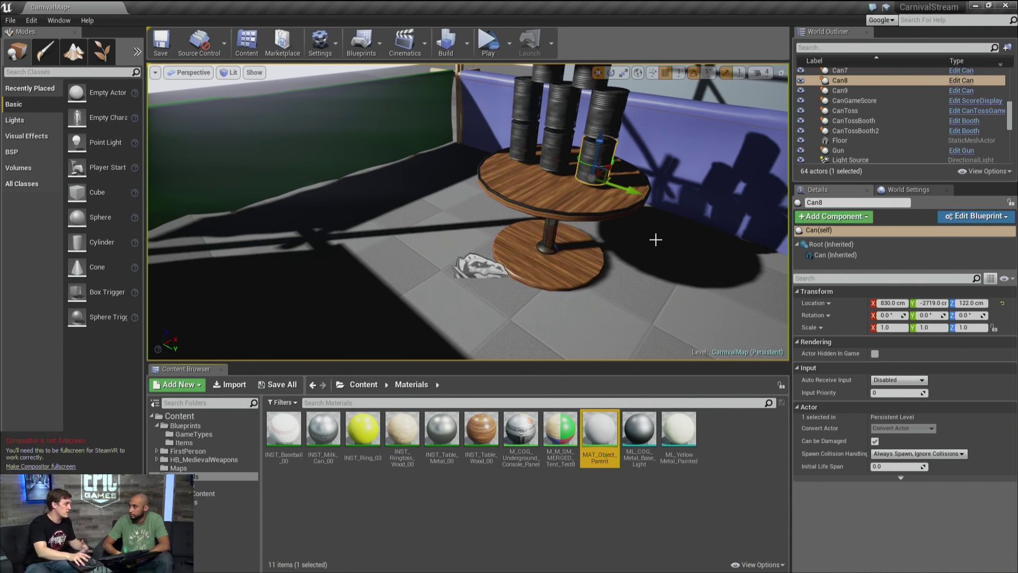
Reopen the MAT_Object_Parent material, examine how its Base_Color texture and color parameters feed the bUseBaseColorTexture switch, and close the material.
{"action": "double_click", "coordinate": [601, 431]}
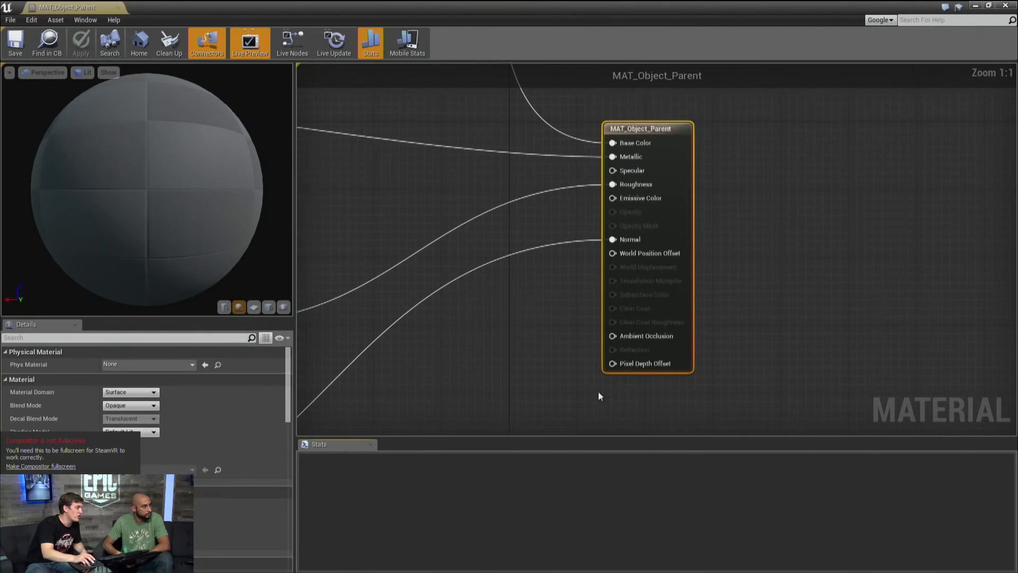
{"action": "right_click_drag", "start_coordinate": [705, 255], "coordinate": [664, 332]}
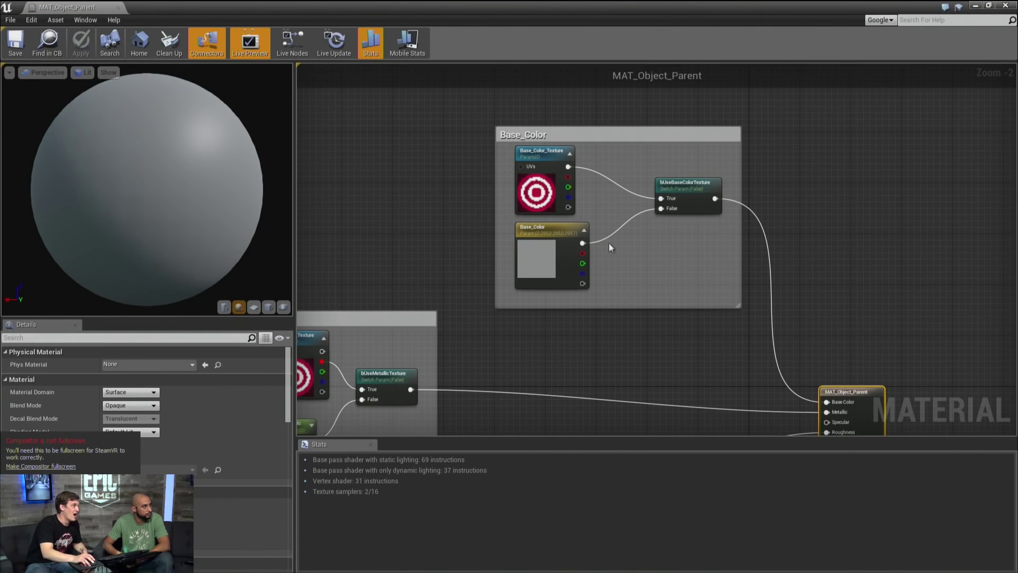
{"action": "left_click", "coordinate": [529, 253]}
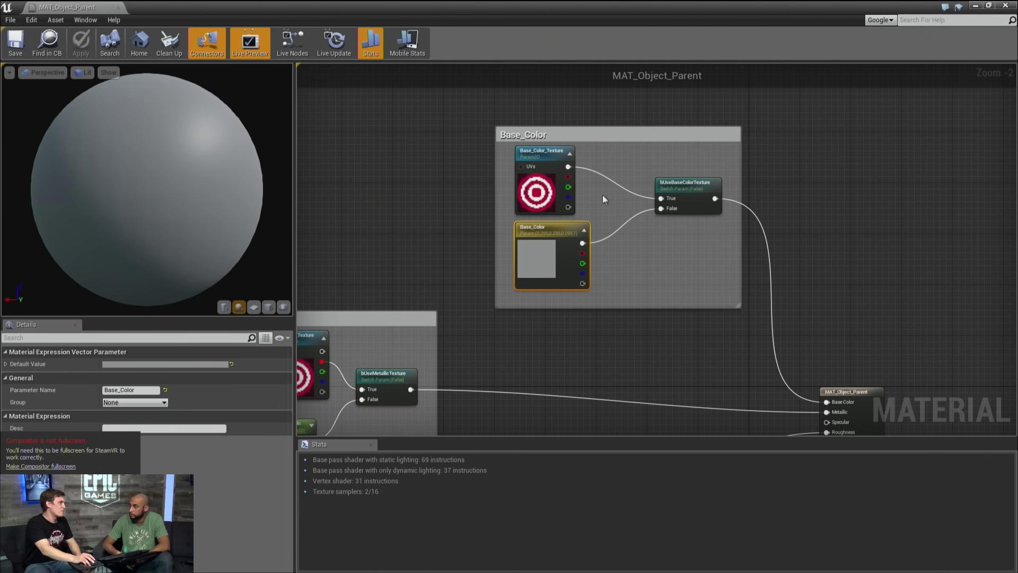
{"action": "left_click_drag", "start_coordinate": [569, 167], "coordinate": [666, 253]}
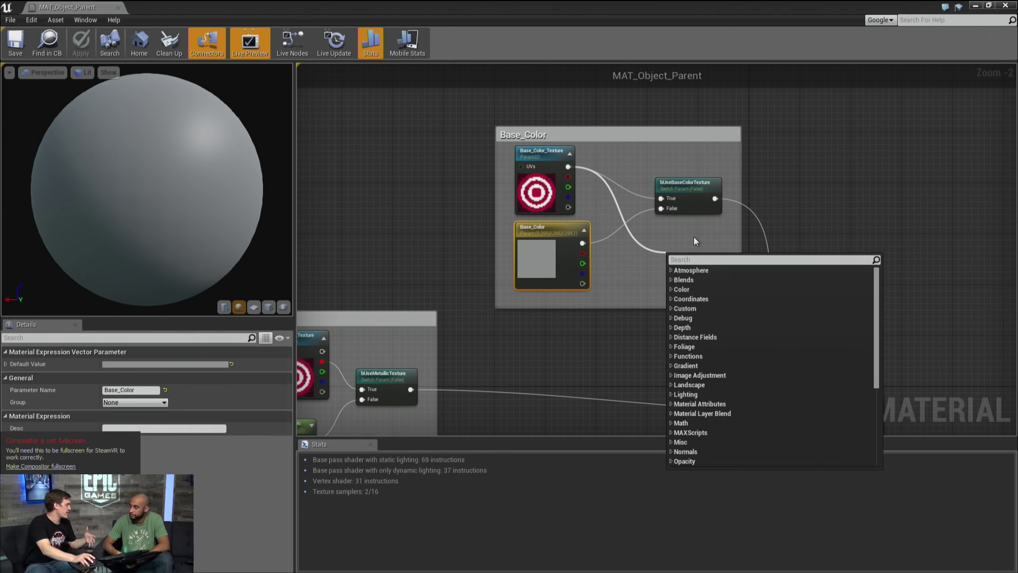
{"action": "left_click", "coordinate": [695, 238]}
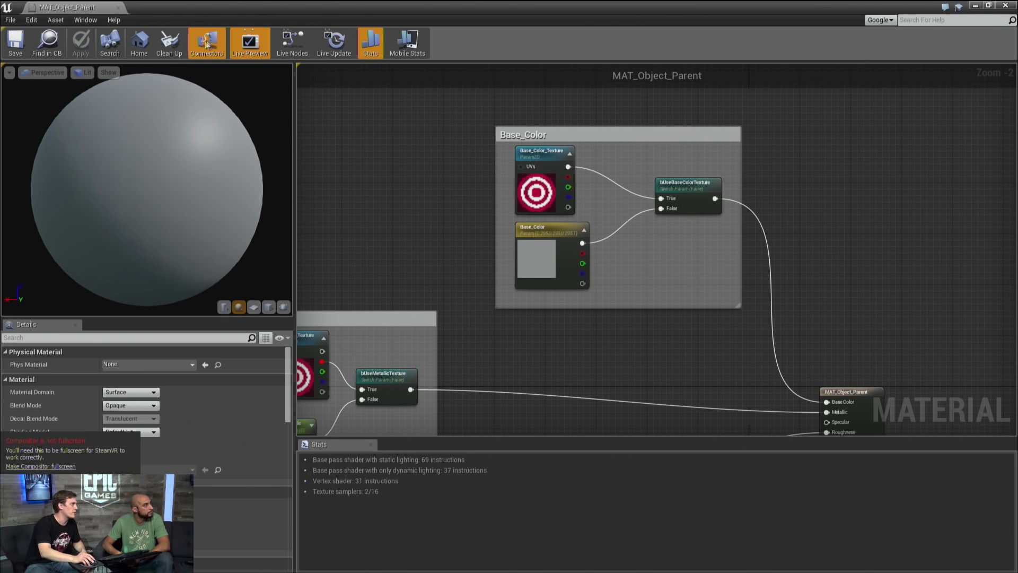
{"action": "left_click", "coordinate": [118, 8]}
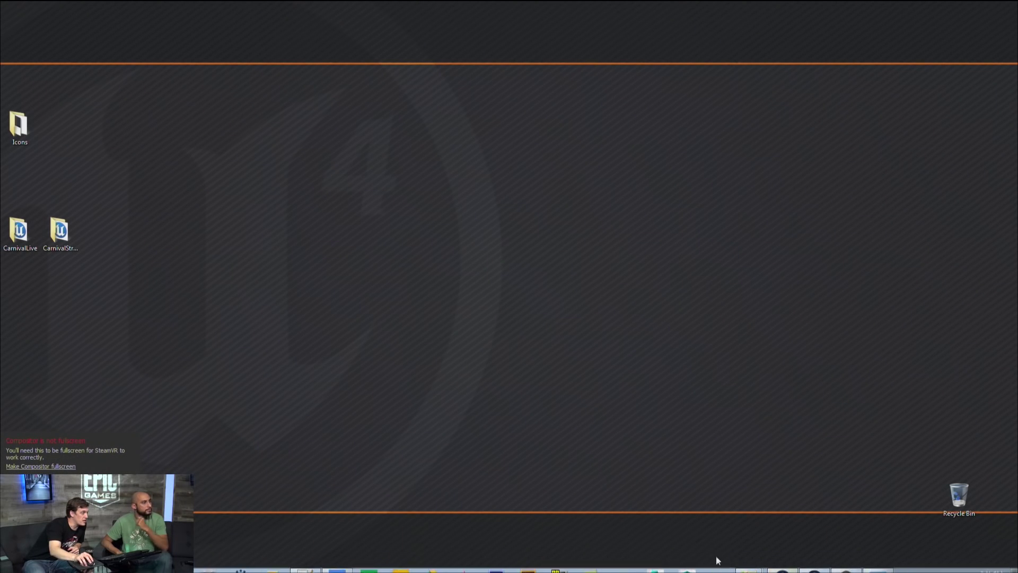
Switch to the already open Mood_Boards folder window in File Explorer to view the carnival game reference images.
{"action": "mouse_move", "coordinate": [749, 562]}
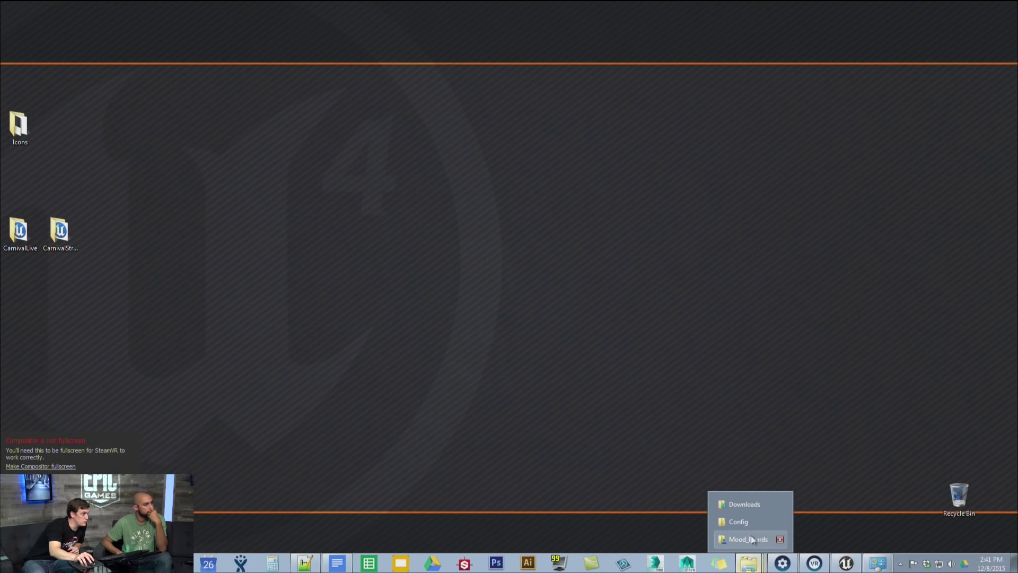
{"action": "left_click", "coordinate": [748, 539]}
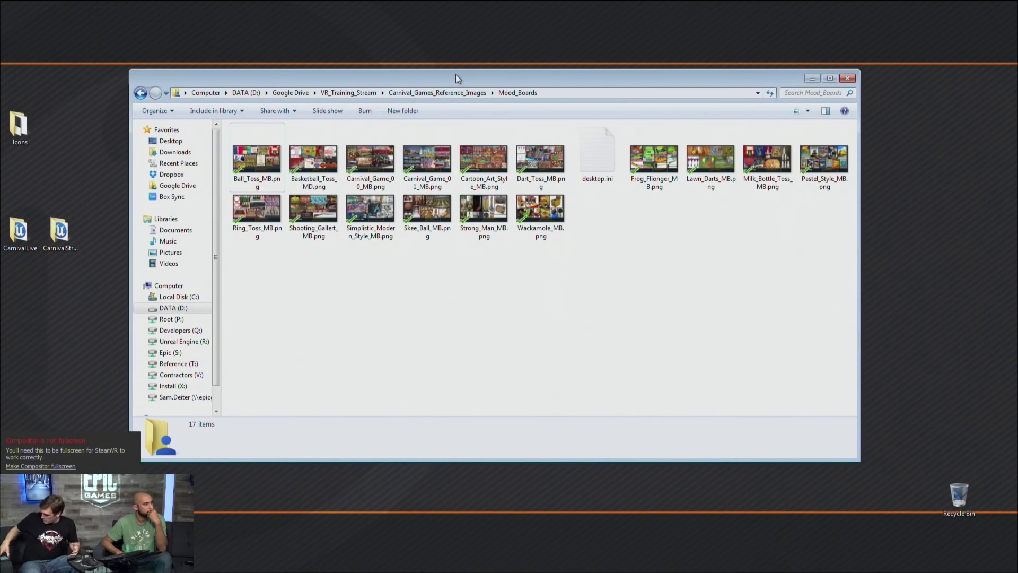
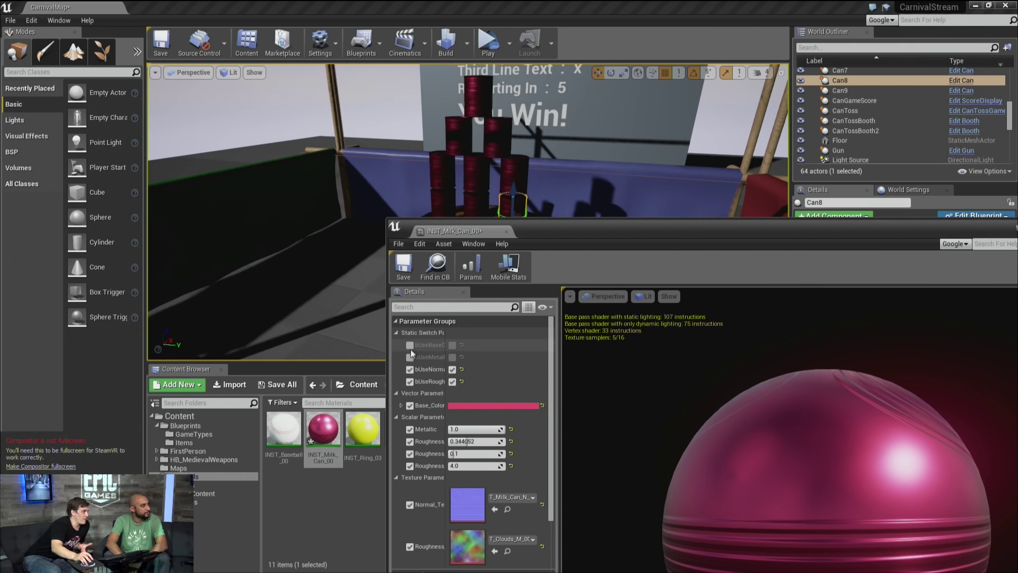
Turn on the base color texture switch in INST_Milk_Can_00 and check its texture parameters and parent material.
{"action": "left_click", "coordinate": [452, 345]}
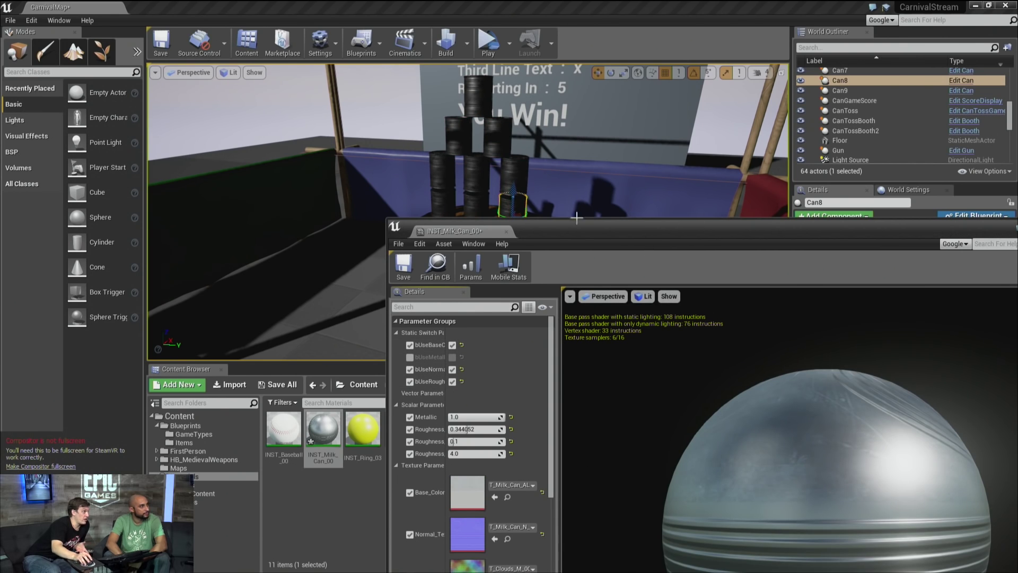
{"action": "left_click_drag", "start_coordinate": [594, 225], "coordinate": [402, 160]}
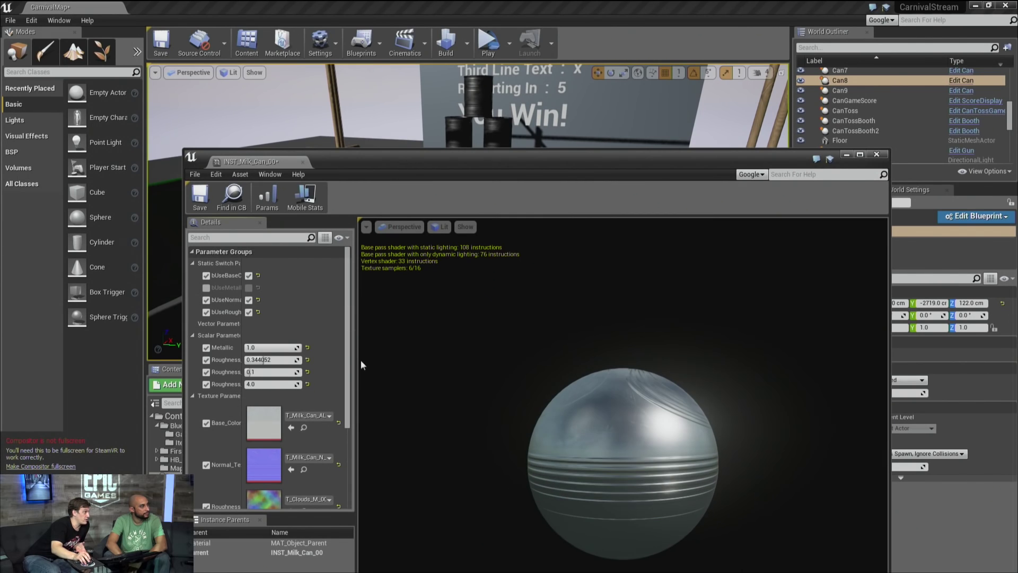
{"action": "scroll", "coordinate": [321, 475], "scroll_direction": "down", "scroll_amount": 5}
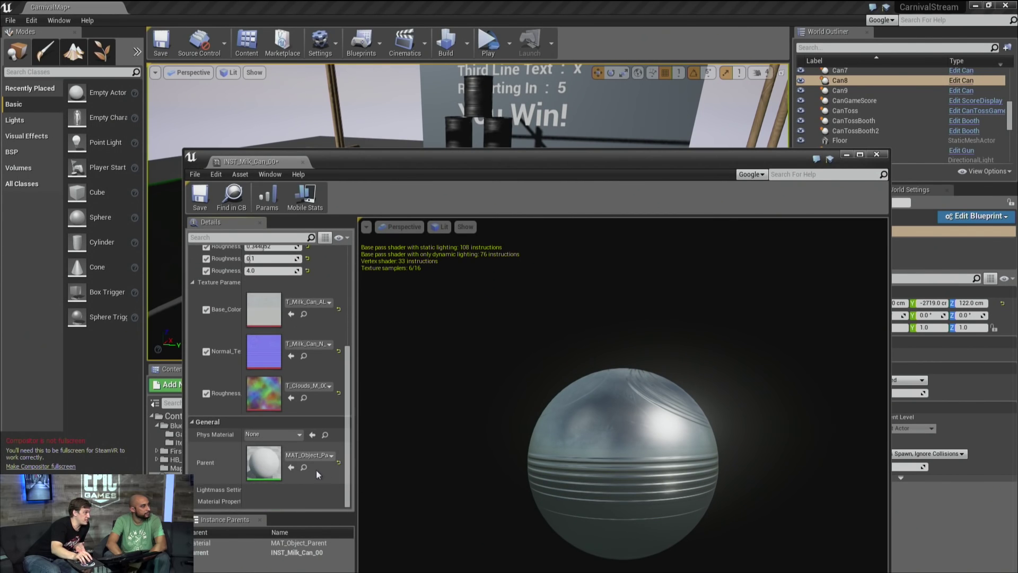
Open the parent material MAT_Object_Parent, maximize its editor window and bring up the Base_Color section of the graph.
{"action": "left_click_drag", "start_coordinate": [413, 162], "coordinate": [678, 484]}
{"action": "double_click", "coordinate": [607, 439]}
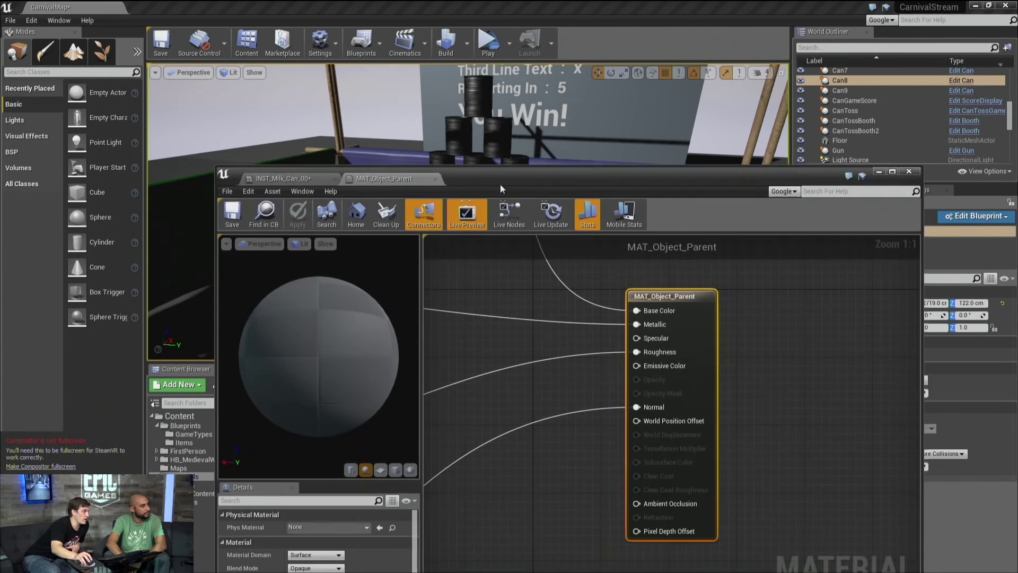
{"action": "double_click", "coordinate": [501, 184]}
{"action": "right_click_drag", "start_coordinate": [457, 200], "coordinate": [660, 414]}
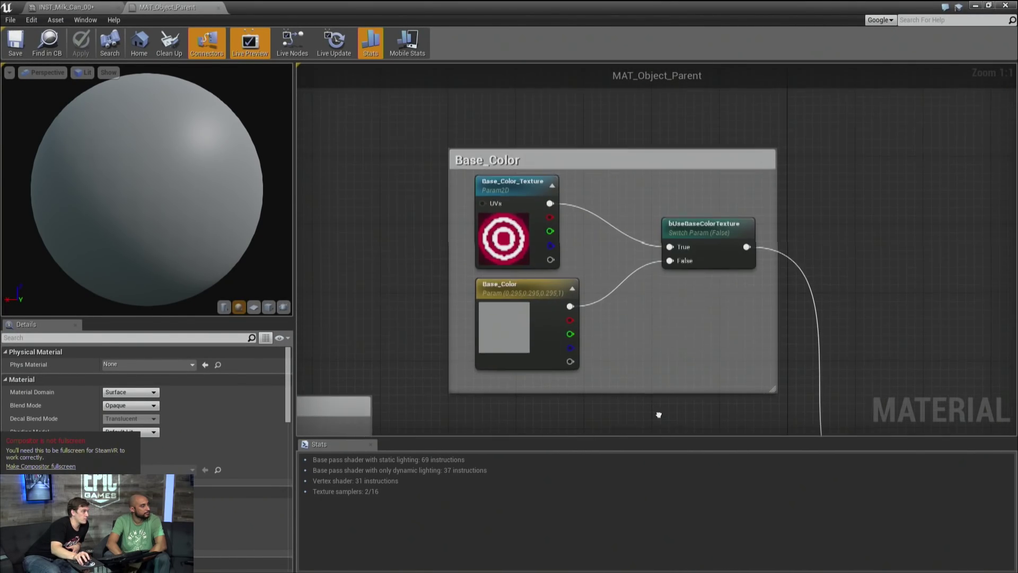
{"action": "right_click", "coordinate": [902, 203]}
{"action": "type", "text": "swi"}
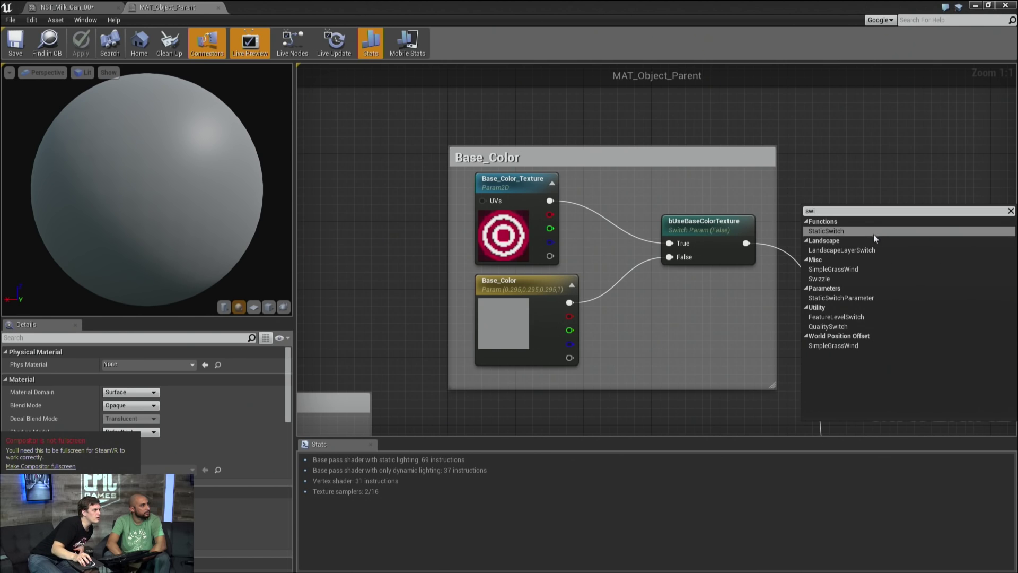
{"action": "left_click", "coordinate": [873, 232]}
{"action": "key", "text": "Delete"}
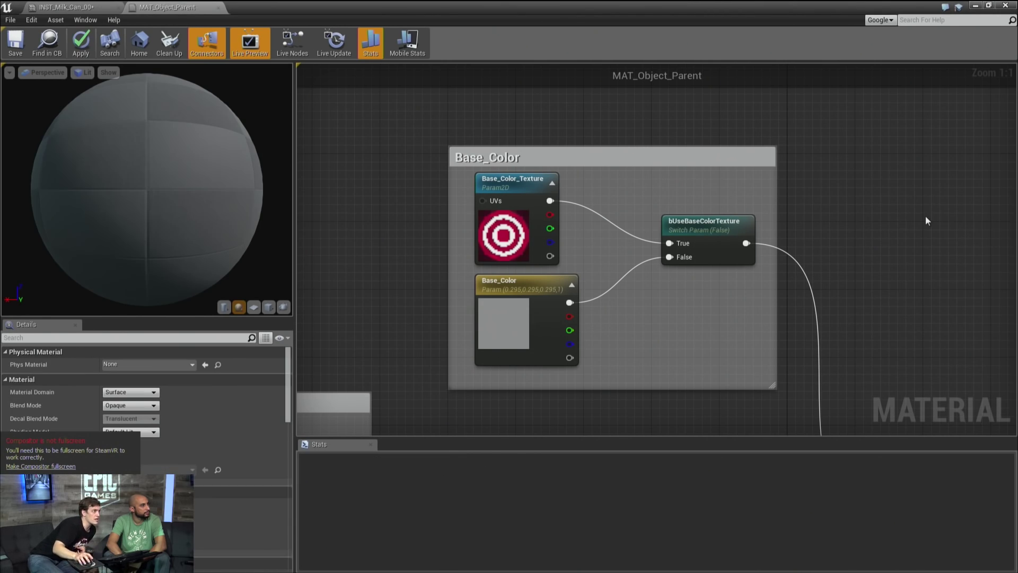
Add a StaticSwitchParameter node to the graph and place it in the empty area above the Base_Color section.
{"action": "right_click", "coordinate": [842, 208]}
{"action": "type", "text": "sw"}
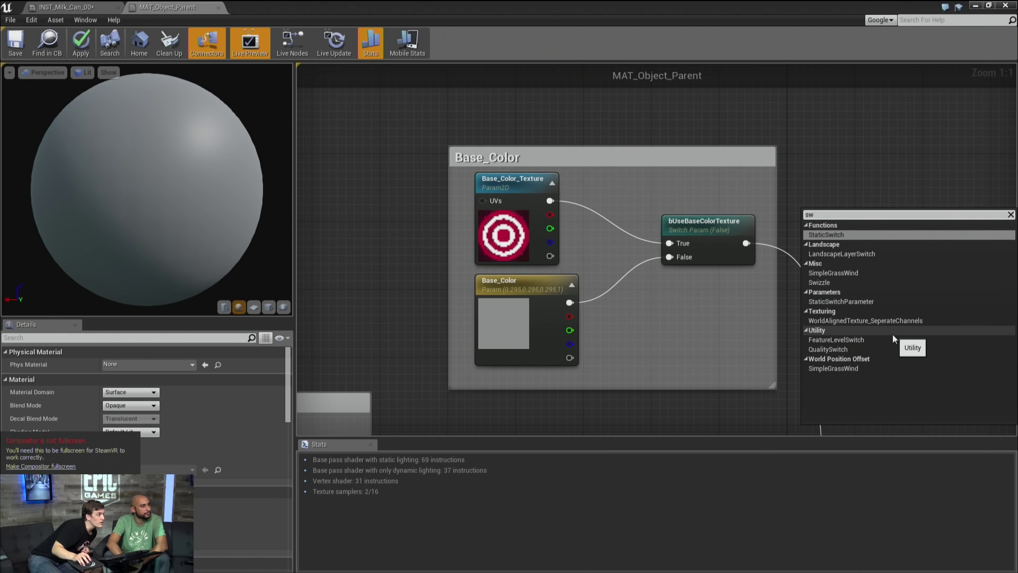
{"action": "left_click", "coordinate": [890, 302]}
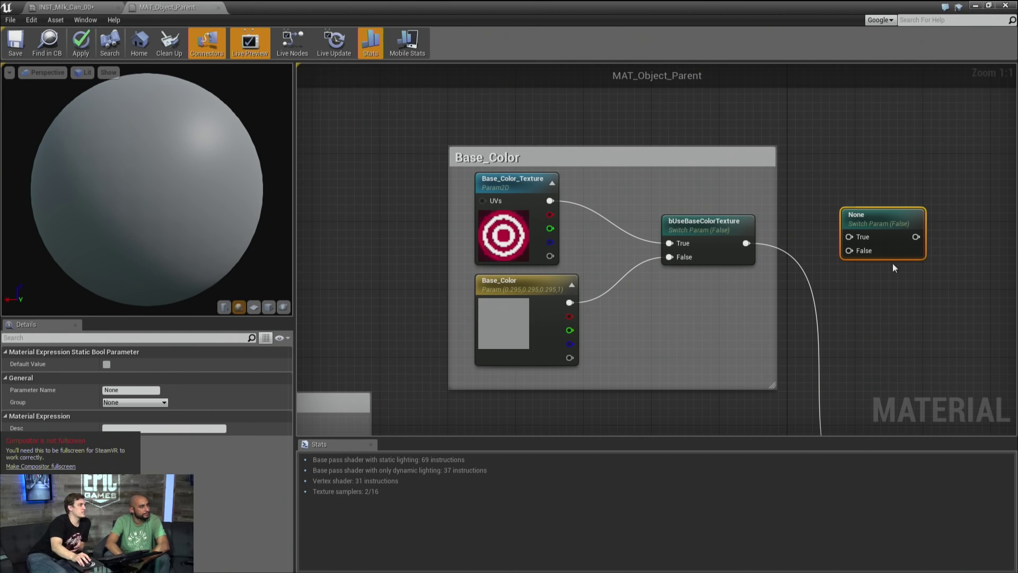
{"action": "right_click_drag", "start_coordinate": [684, 205], "coordinate": [715, 164]}
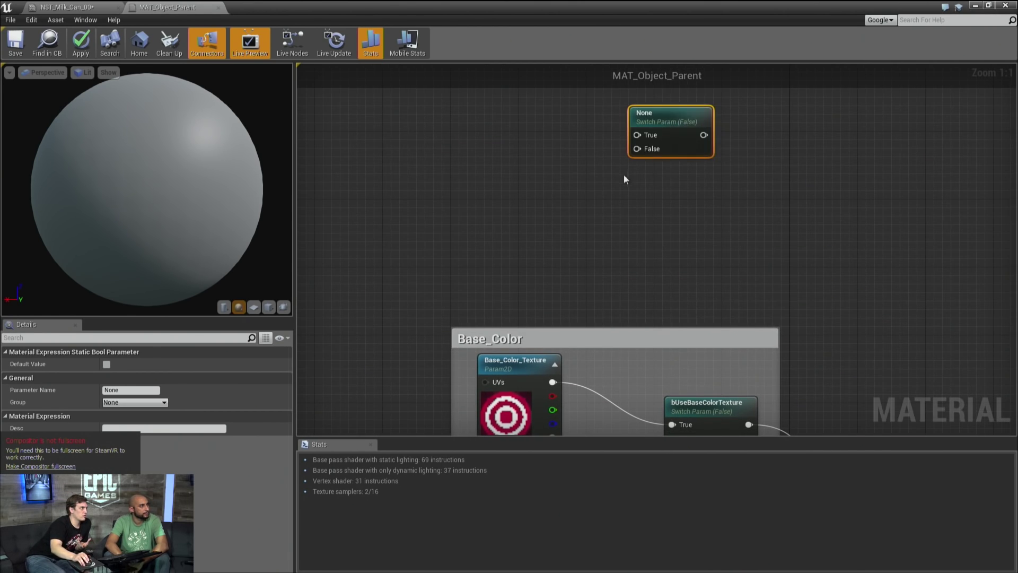
Add two Constant3Vector nodes beside the new switch parameter and connect the upper one to True and the lower one to False.
{"action": "scroll", "coordinate": [659, 284], "scroll_direction": "down", "scroll_amount": 1}
{"action": "right_click_drag", "start_coordinate": [659, 285], "coordinate": [725, 334]}
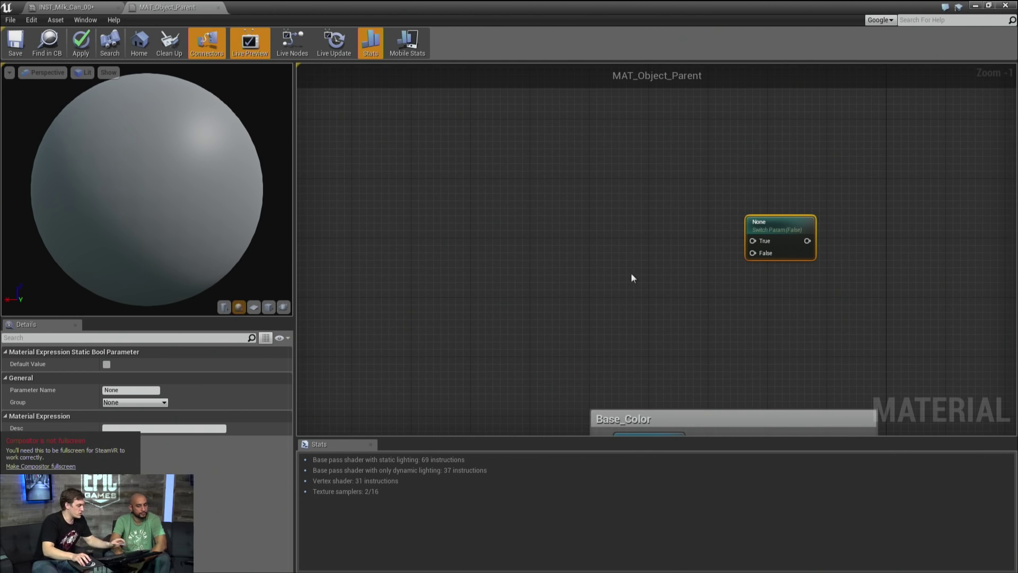
{"action": "left_click", "coordinate": [626, 176]}
{"action": "left_click", "coordinate": [648, 264]}
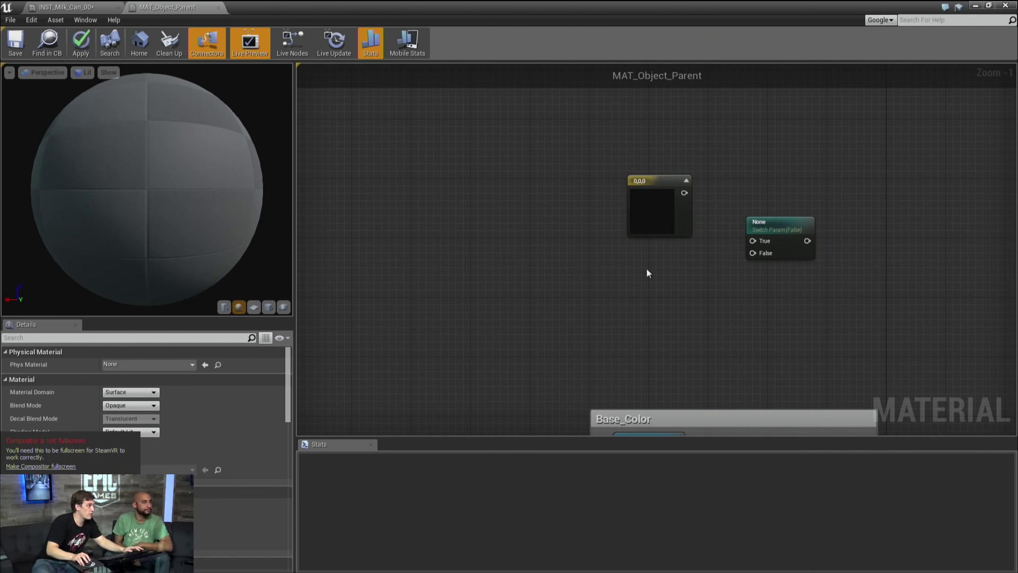
{"action": "left_click", "coordinate": [639, 300]}
{"action": "left_click_drag", "start_coordinate": [696, 318], "coordinate": [764, 252]}
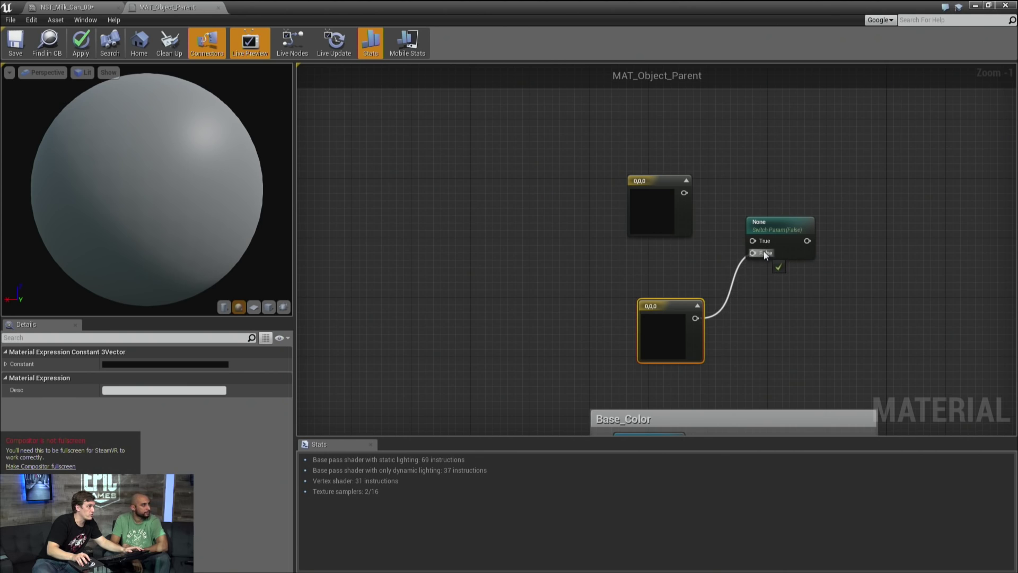
{"action": "left_click_drag", "start_coordinate": [685, 192], "coordinate": [753, 241]}
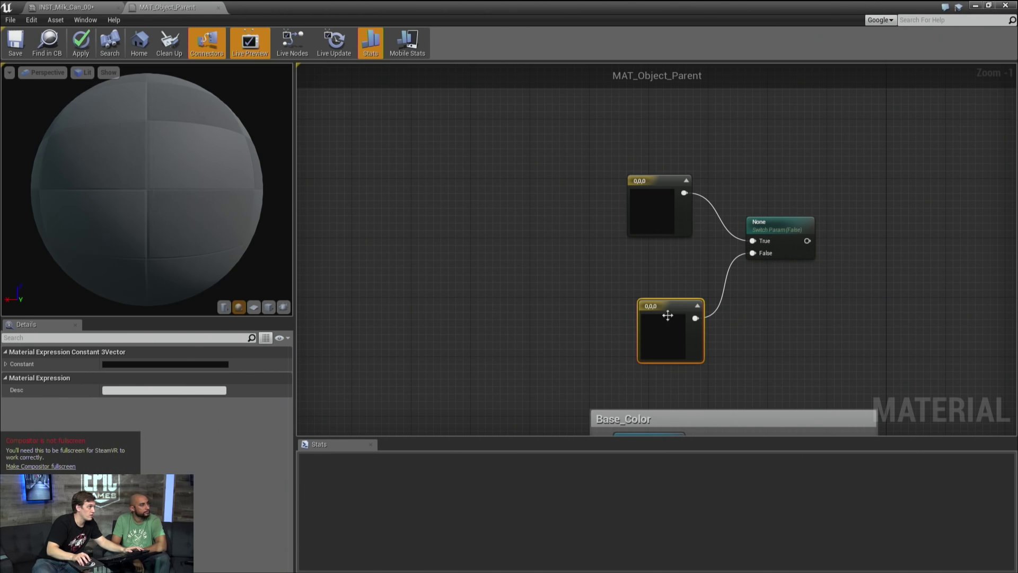
Set the lower constant to green with G at 1 and the upper constant to red with R at 1.
{"action": "left_click", "coordinate": [5, 364]}
{"action": "left_click", "coordinate": [124, 388]}
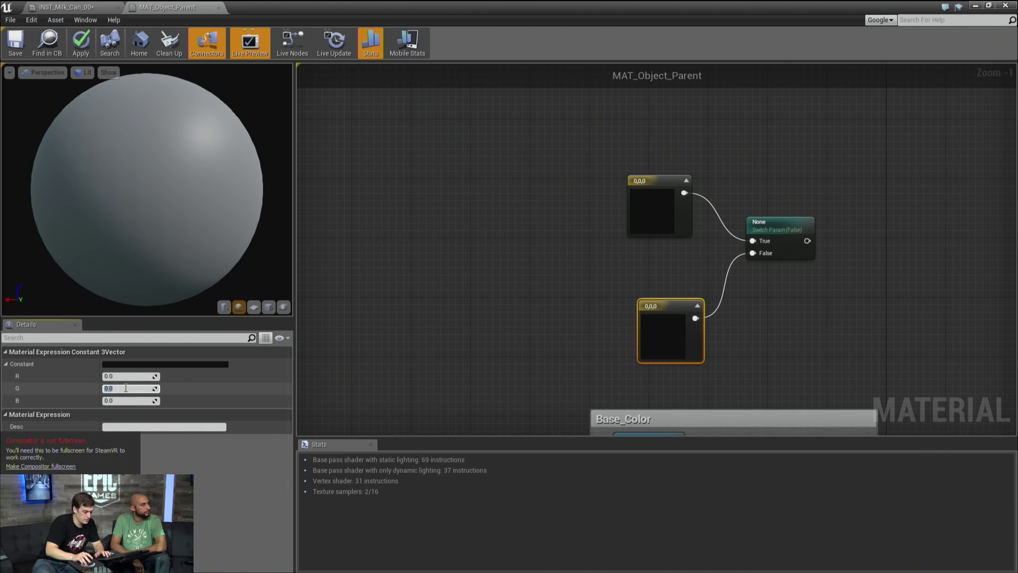
{"action": "type", "text": "1"}
{"action": "key", "text": "Return"}
{"action": "left_click", "coordinate": [637, 203]}
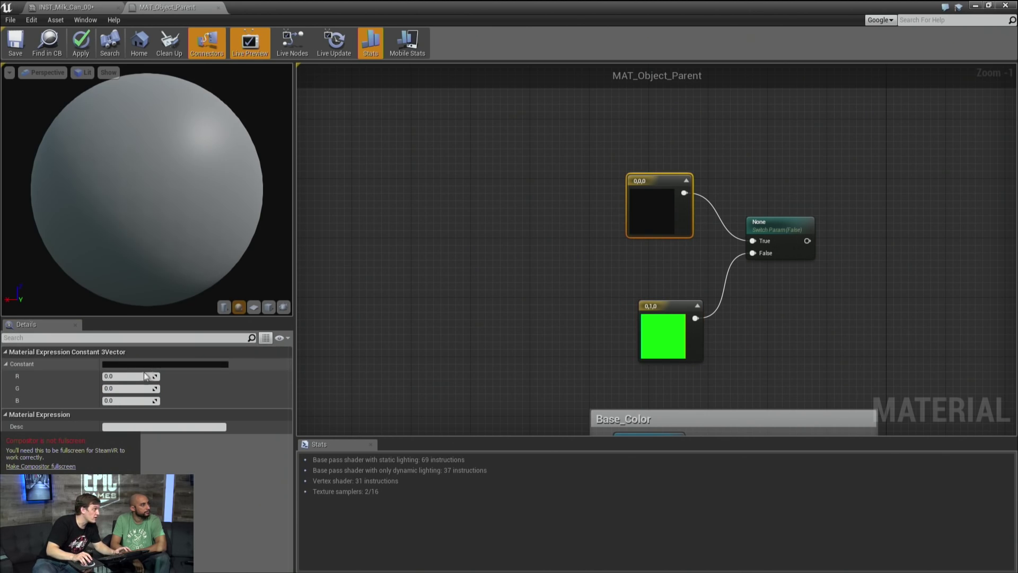
{"action": "left_click", "coordinate": [130, 376]}
{"action": "type", "text": "1"}
{"action": "key", "text": "Return"}
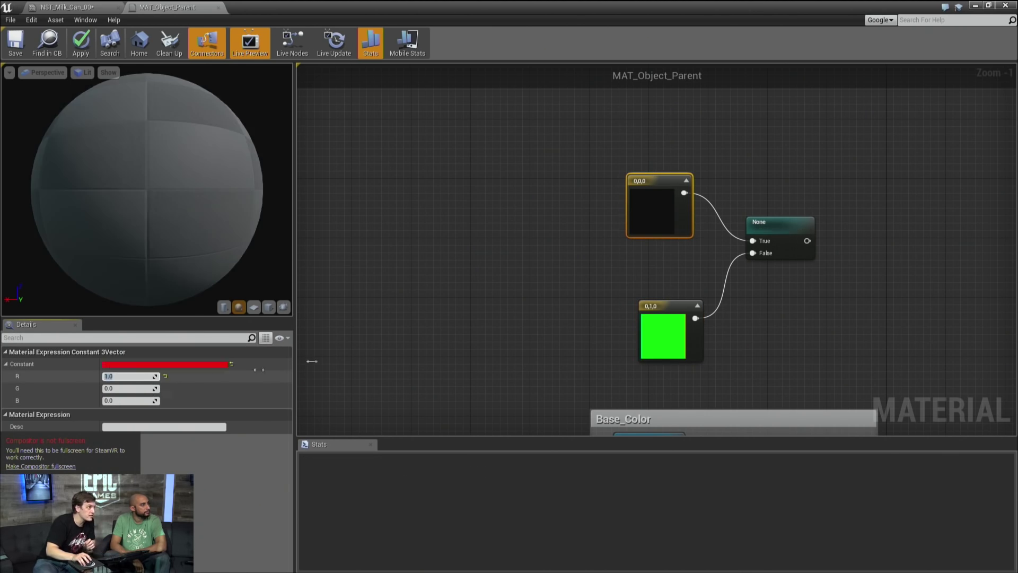
Try realtime preview on the unnamed switch parameter node and turn it off again.
{"action": "right_click", "coordinate": [774, 238]}
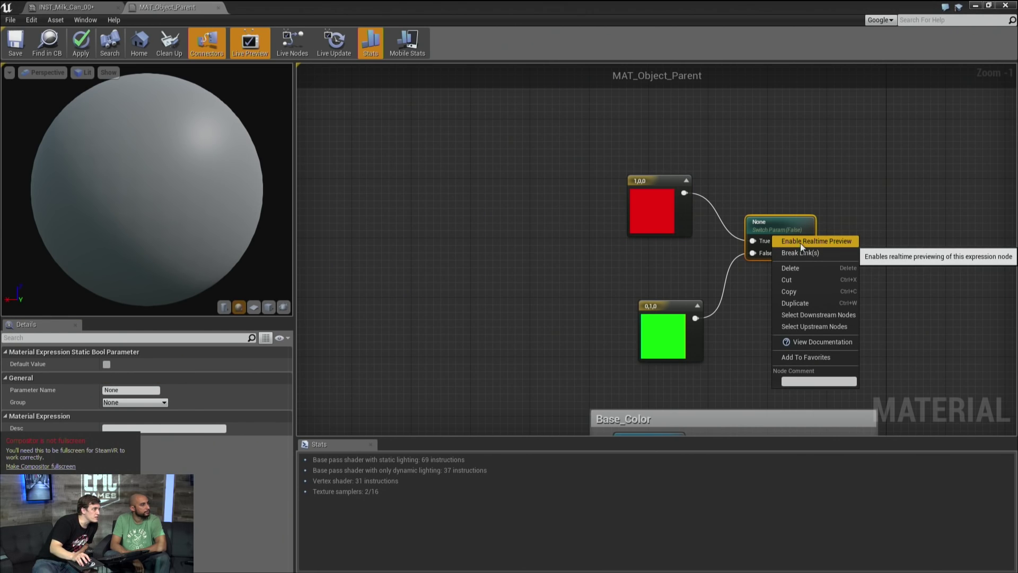
{"action": "left_click", "coordinate": [801, 243]}
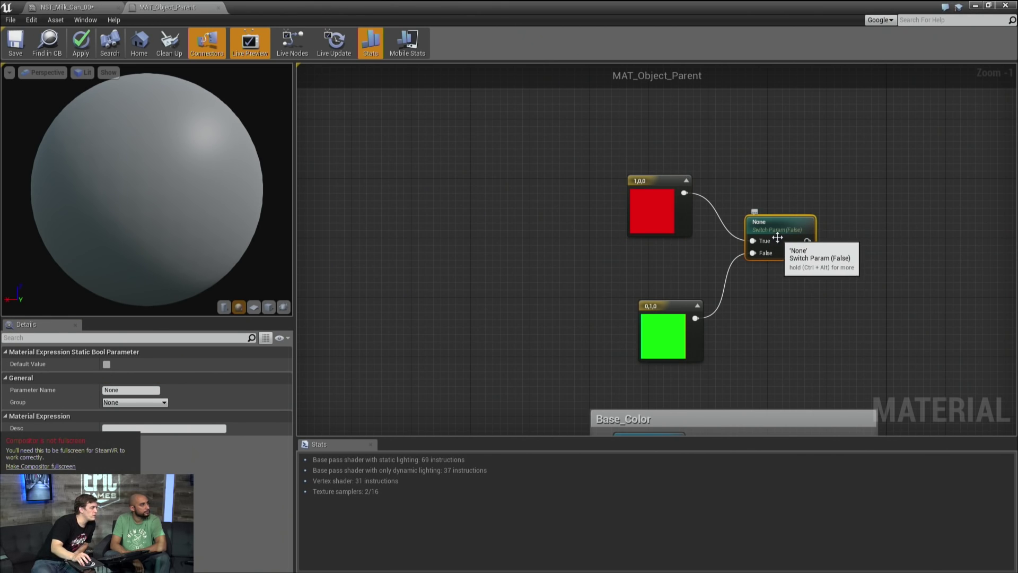
{"action": "right_click_drag", "start_coordinate": [779, 284], "coordinate": [727, 268]}
{"action": "right_click", "coordinate": [746, 194]}
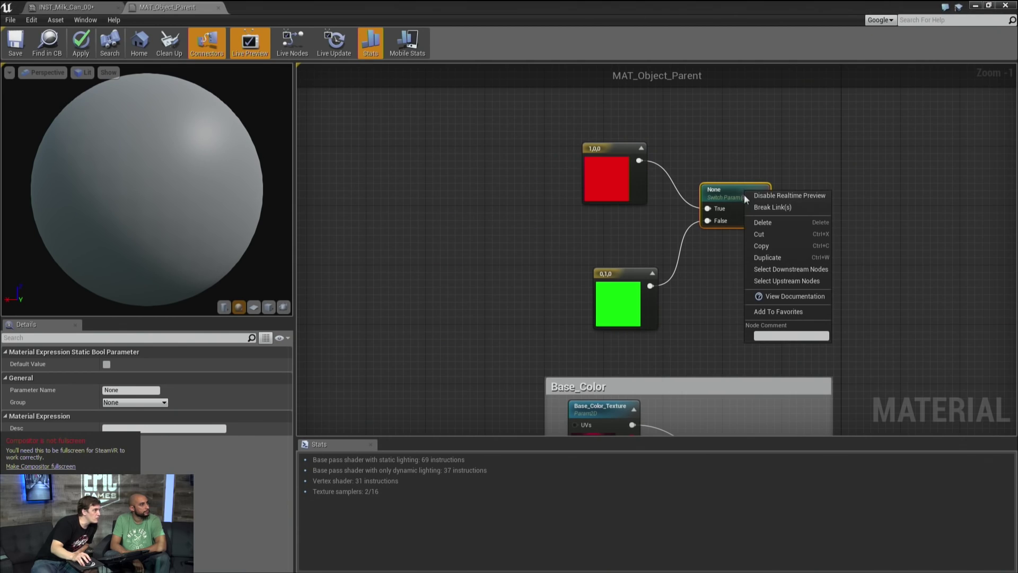
{"action": "left_click", "coordinate": [730, 256]}
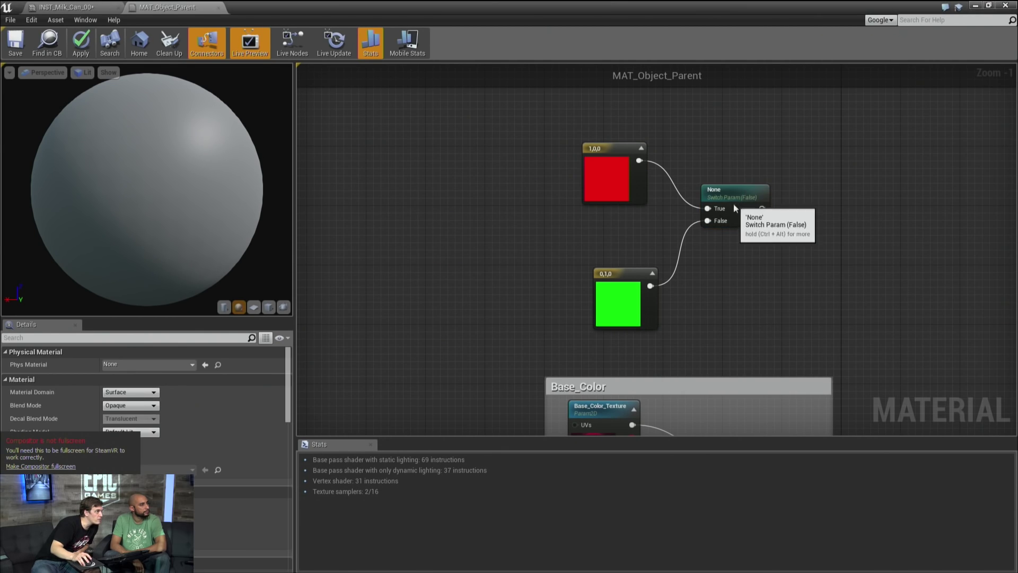
{"action": "right_click", "coordinate": [733, 203]}
{"action": "left_click", "coordinate": [778, 209]}
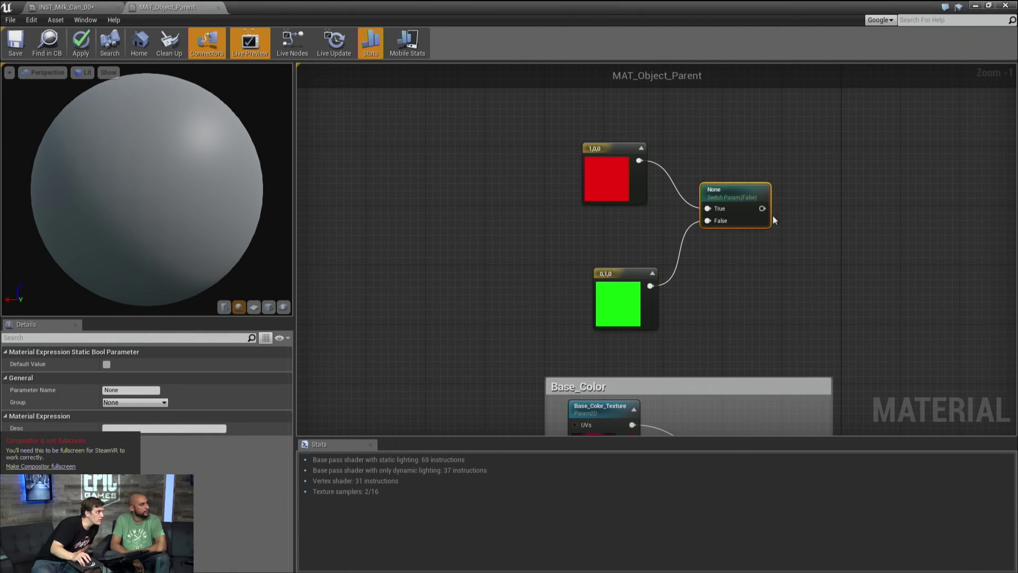
Turn on Live Update for the material editor and dismiss the switch parameter's node options.
{"action": "left_click", "coordinate": [323, 53]}
{"action": "right_click", "coordinate": [744, 195]}
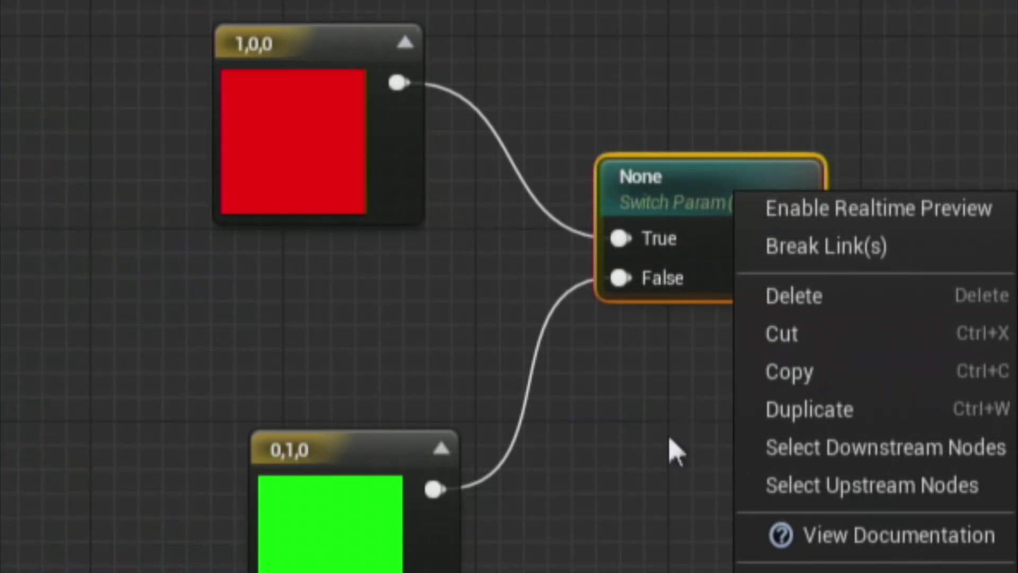
{"action": "left_click", "coordinate": [723, 274]}
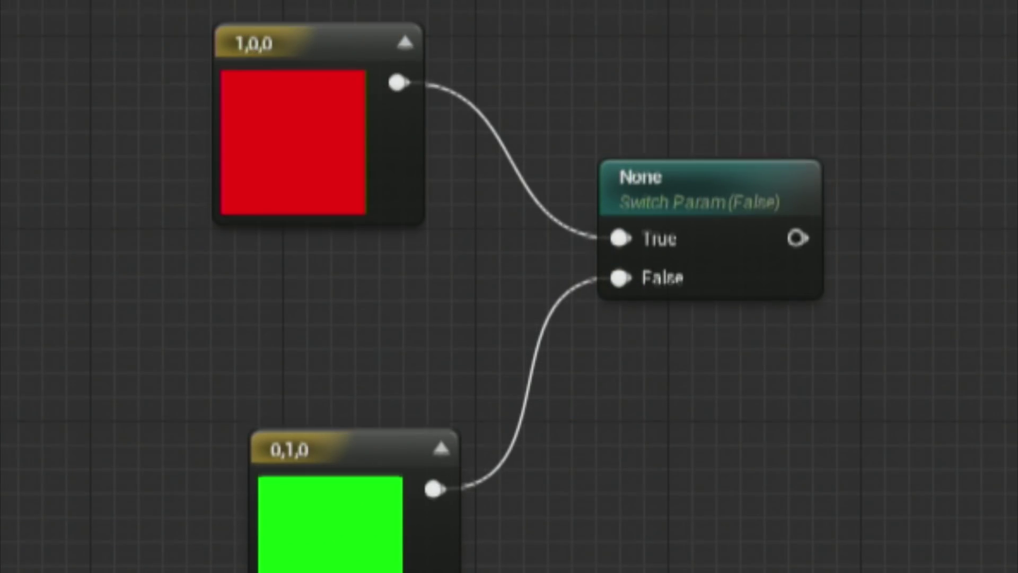
Connect the switch parameter to input A of a previewed Multiply node, delete the spare constant and move the Multiply node closer.
{"action": "left_click_drag", "start_coordinate": [729, 182], "coordinate": [1016, 321]}
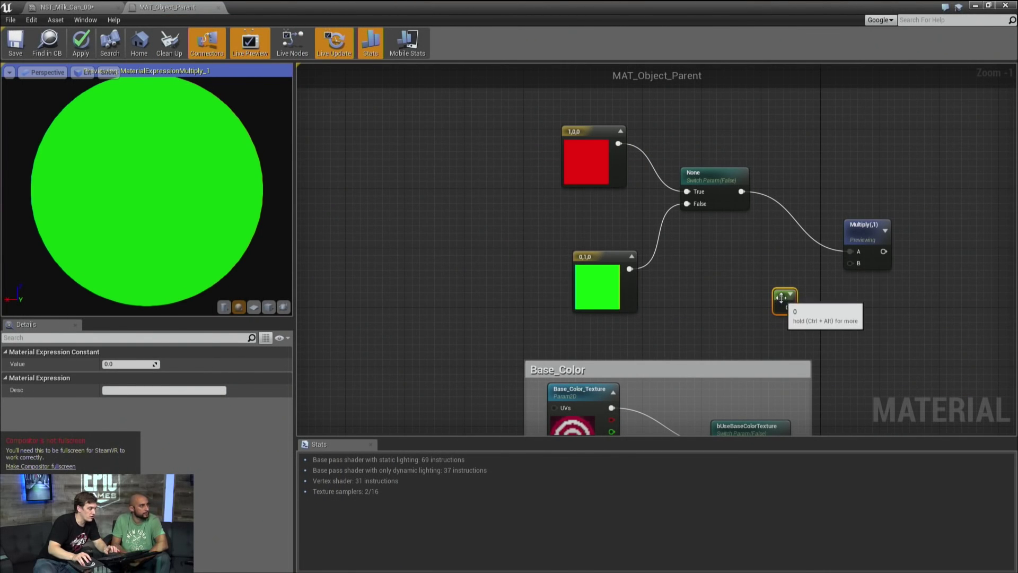
{"action": "key", "text": "Delete"}
{"action": "left_click_drag", "start_coordinate": [874, 243], "coordinate": [829, 198]}
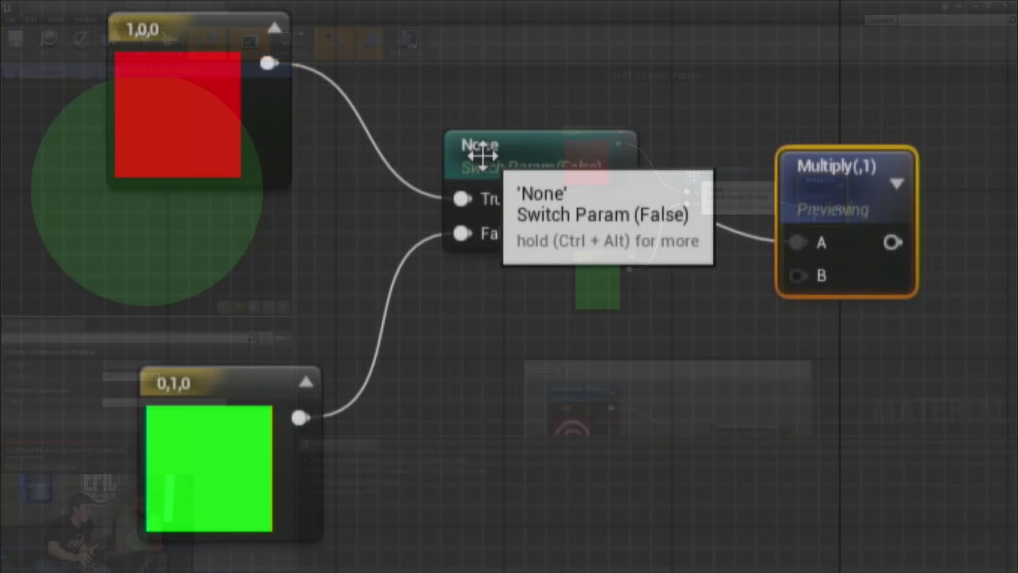
Turn the unnamed switch parameter's default value on and back off to compare its True and False inputs in the preview.
{"action": "left_click", "coordinate": [693, 175]}
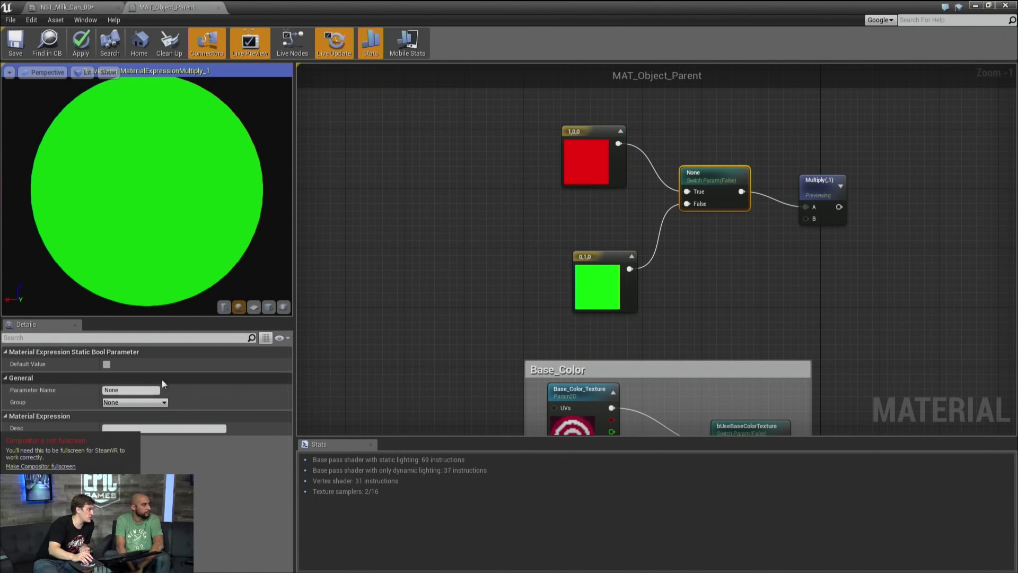
{"action": "left_click", "coordinate": [107, 365]}
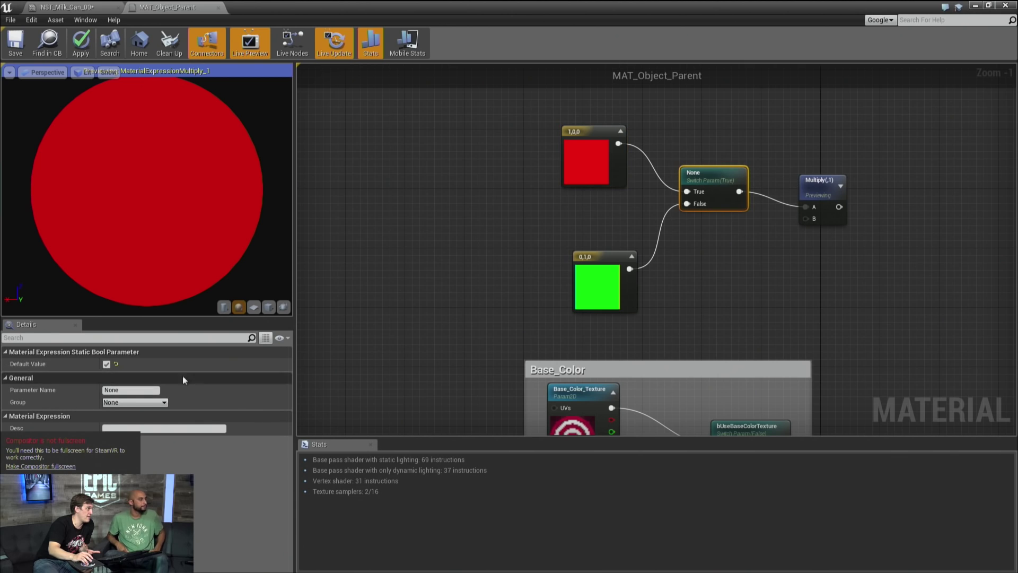
{"action": "left_click", "coordinate": [105, 364]}
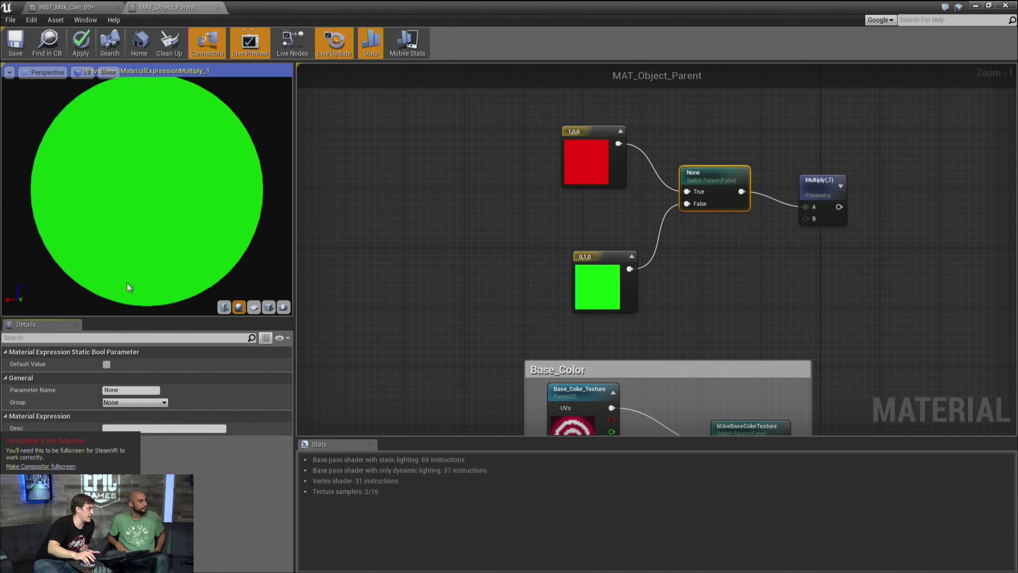
Examine the static switch parameter values in INST_Milk_Can_00 against the switch parameter node in MAT_Object_Parent.
{"action": "left_click", "coordinate": [48, 7]}
{"action": "scroll", "coordinate": [103, 131], "scroll_direction": "up", "scroll_amount": 5}
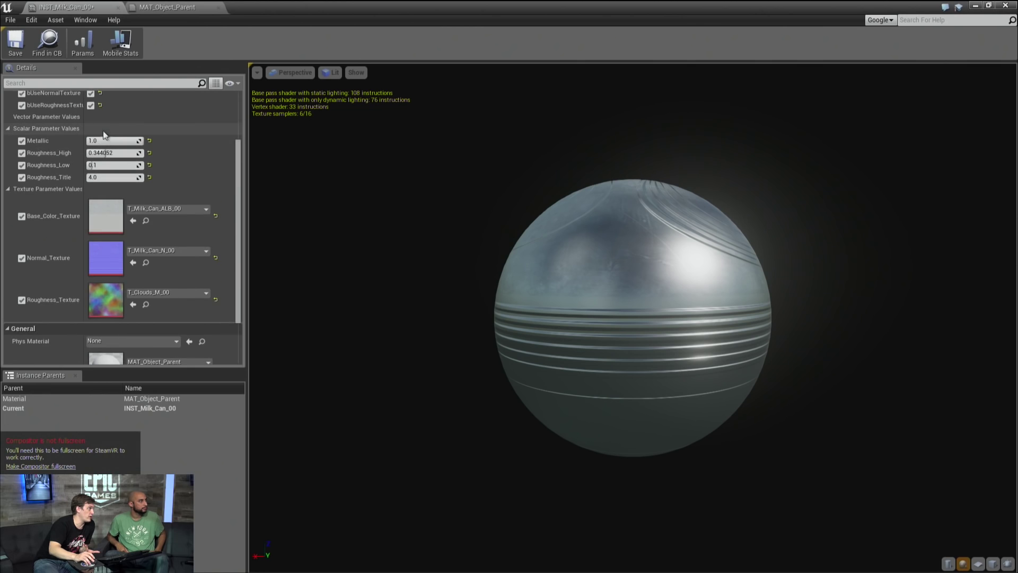
{"action": "left_click", "coordinate": [91, 121]}
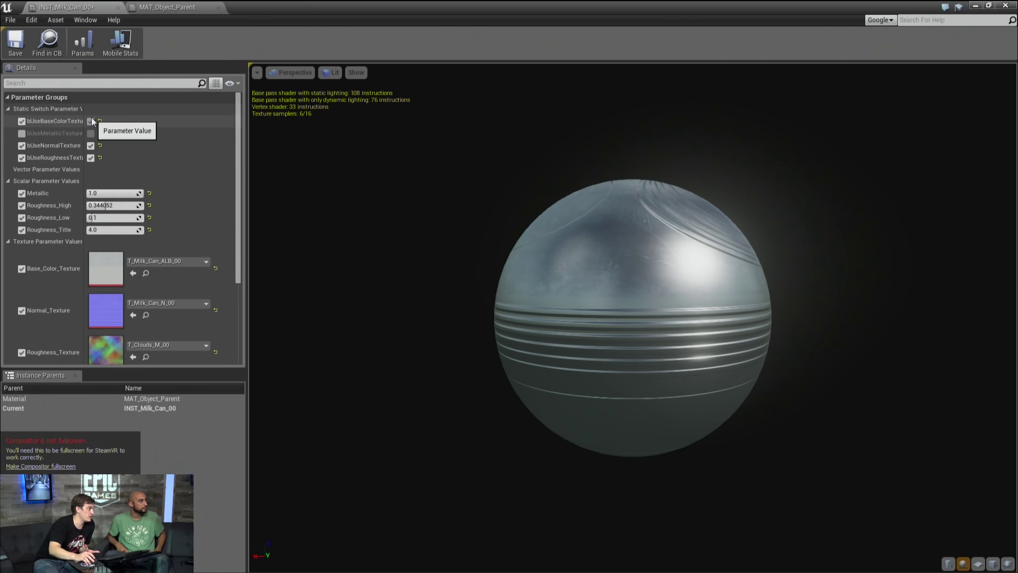
{"action": "left_click", "coordinate": [167, 7]}
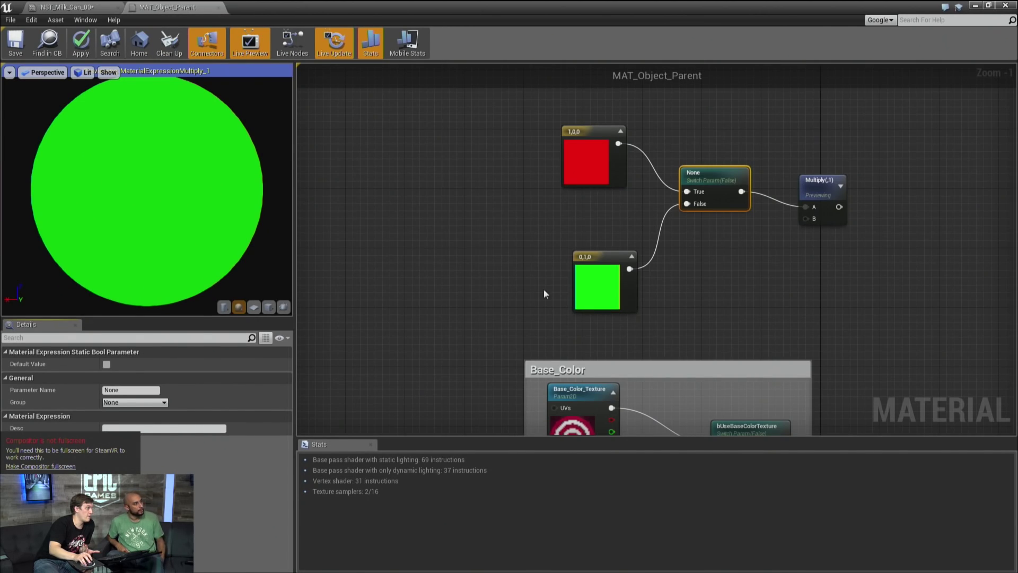
{"action": "scroll", "coordinate": [609, 298], "scroll_direction": "up", "scroll_amount": 1}
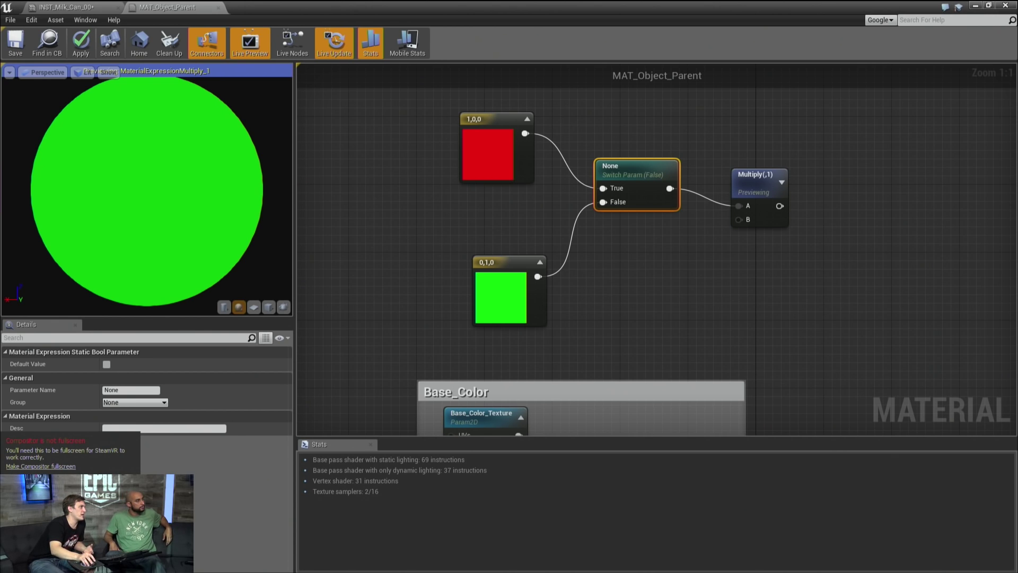
{"action": "left_click", "coordinate": [96, 7]}
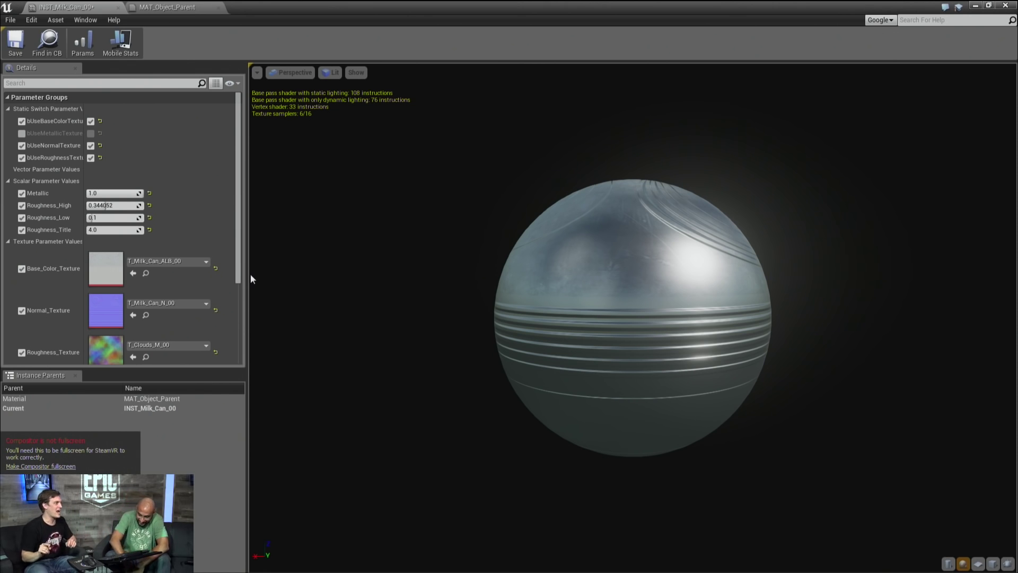
{"action": "left_click", "coordinate": [192, 7]}
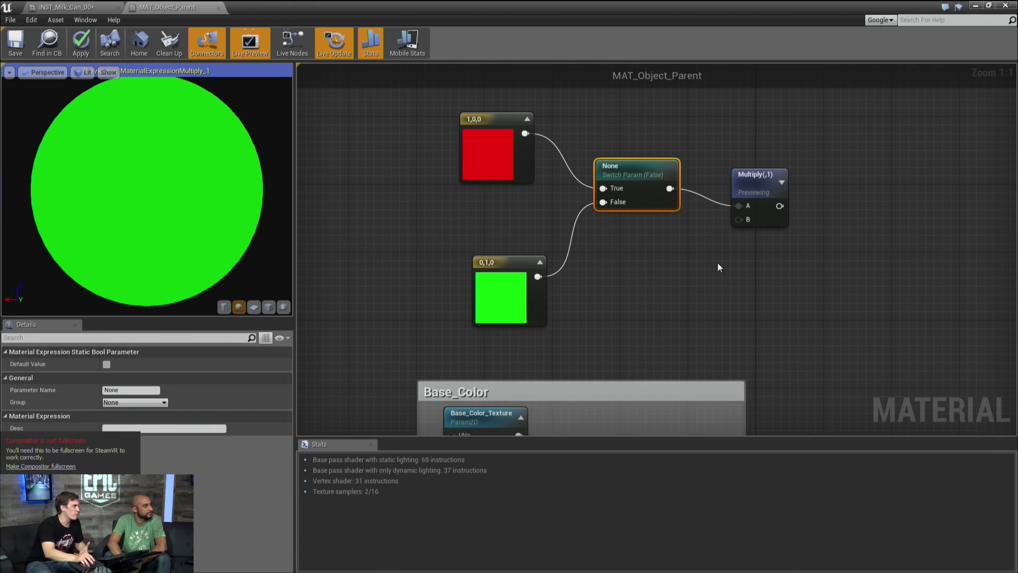
Move the Multiply node slightly up to align with the unnamed switch parameter, and select the switch parameter node.
{"action": "left_click_drag", "start_coordinate": [750, 195], "coordinate": [746, 185]}
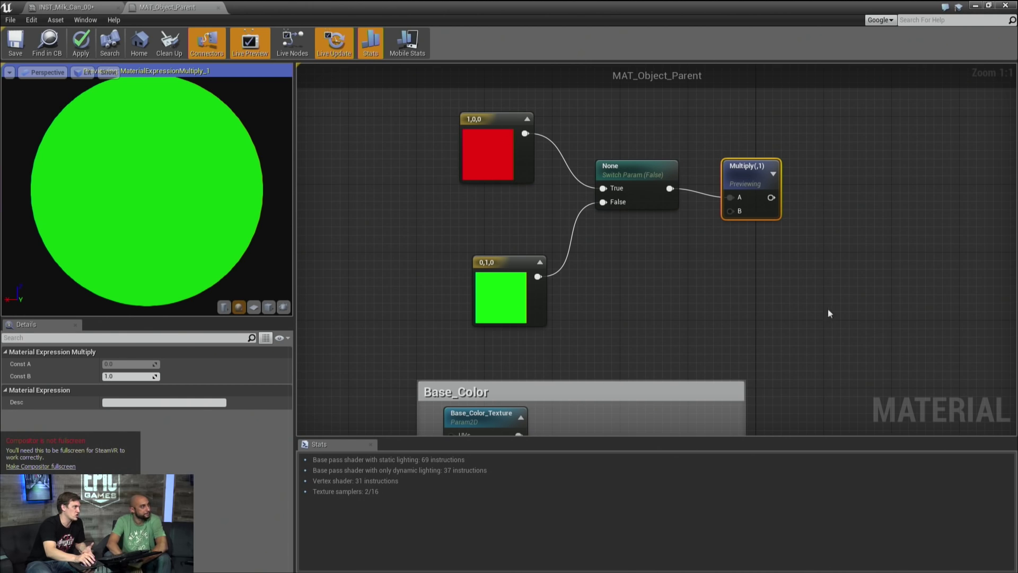
{"action": "left_click", "coordinate": [638, 173]}
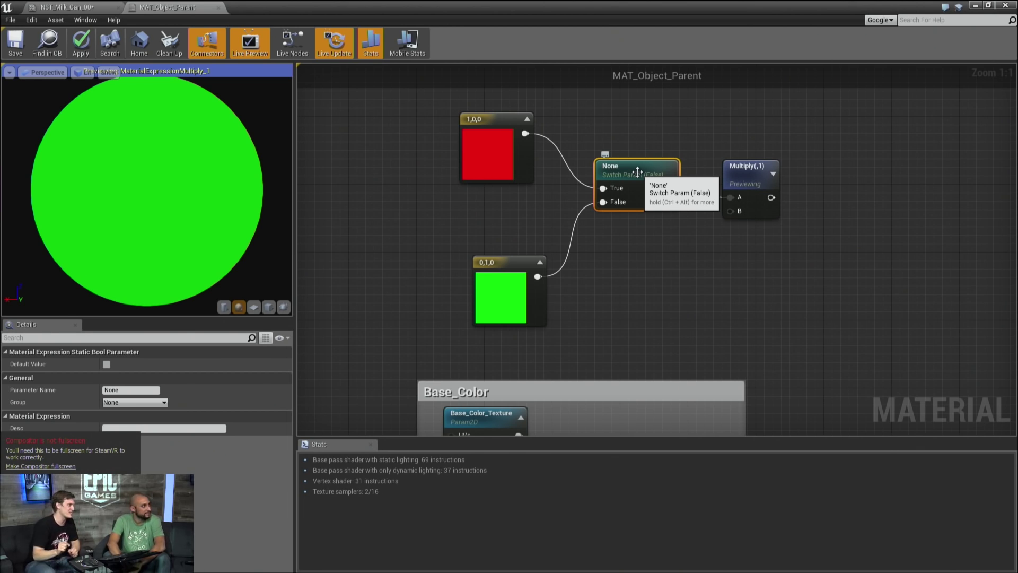
{"action": "right_click_drag", "start_coordinate": [673, 281], "coordinate": [645, 258]}
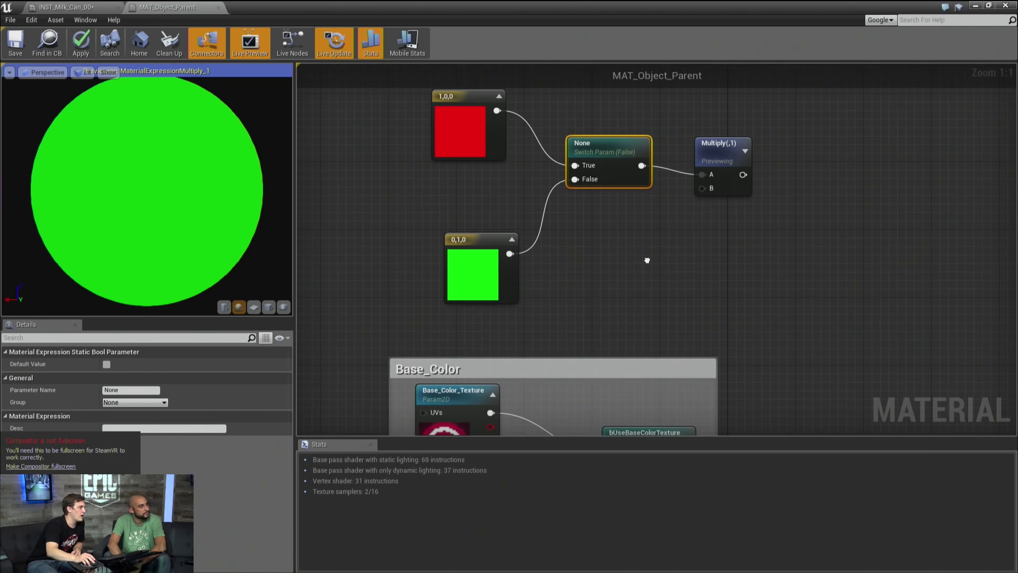